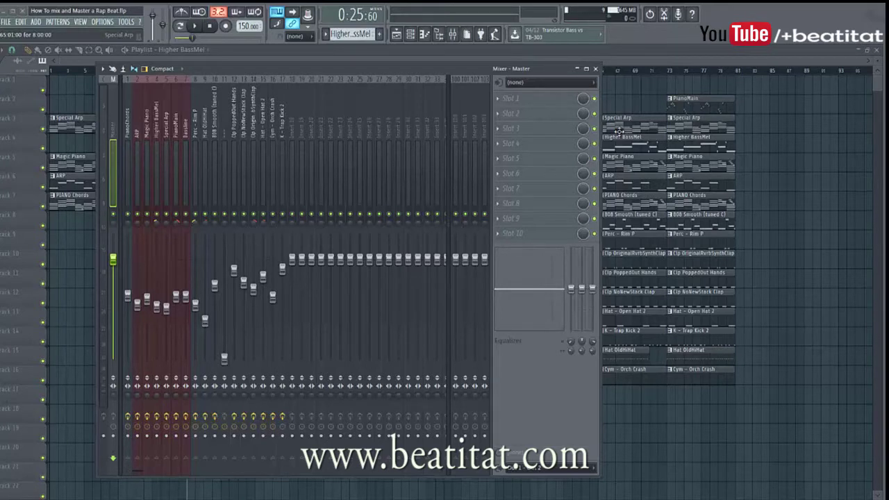
# Step: Set the song position to bar 25 and select bars 25 to 33 of the playlist as the playback loop
pyautogui.press('F9')
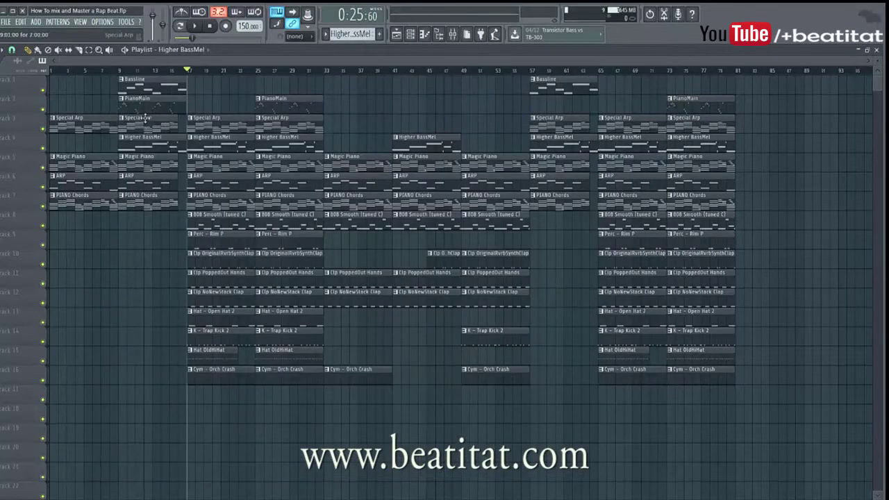
pyautogui.click(118, 71)
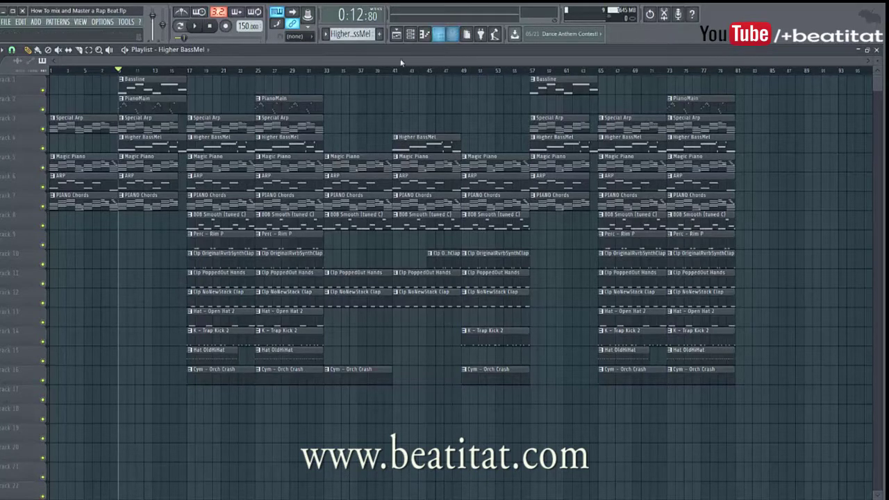
pyautogui.click(255, 71)
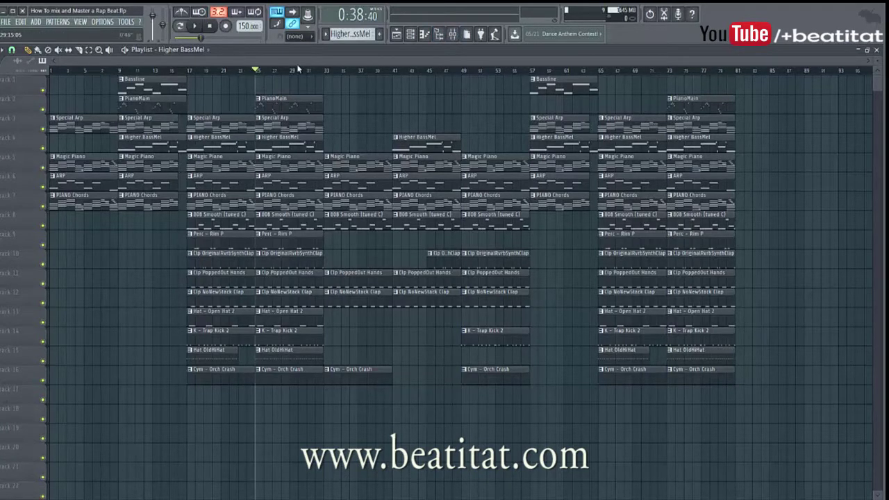
pyautogui.click(452, 34)
pyautogui.press('F9')
pyautogui.moveTo(257, 72); pyautogui.dragTo(312, 73)
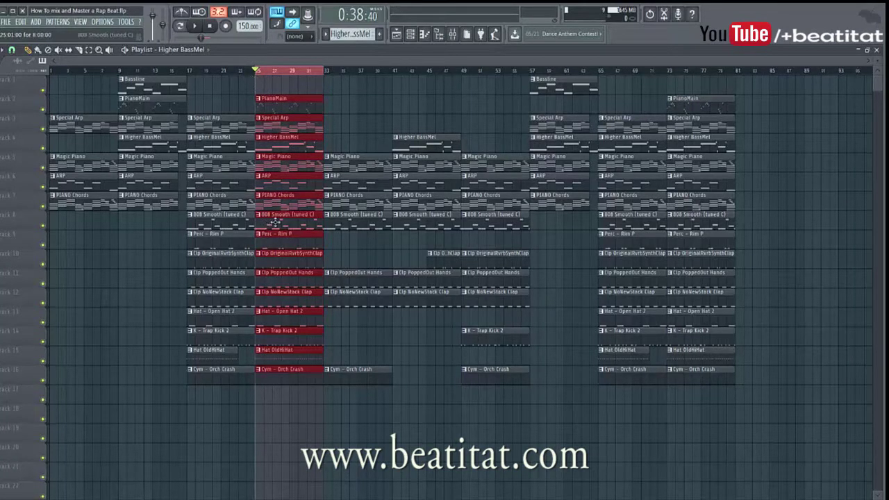
# Step: Load Fruity Parametric EQ 2 into the Master track's first effect slot and move its window off the mixer tracks
pyautogui.click(452, 33)
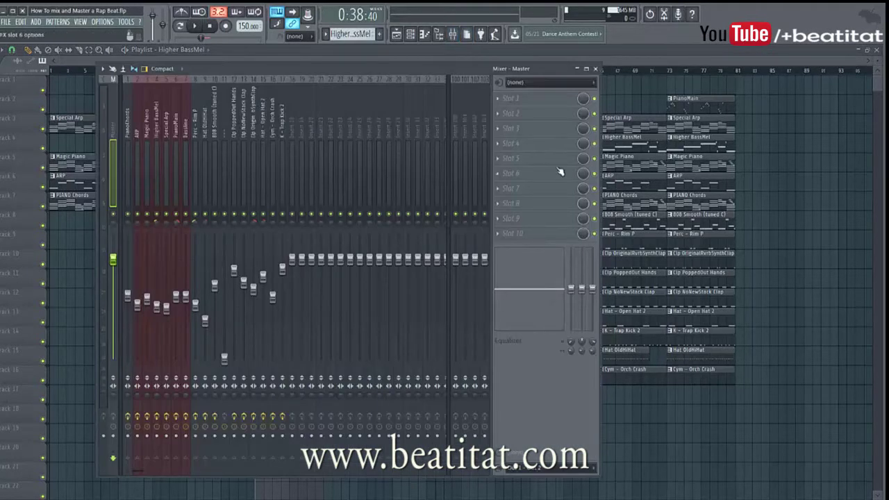
pyautogui.click(533, 101)
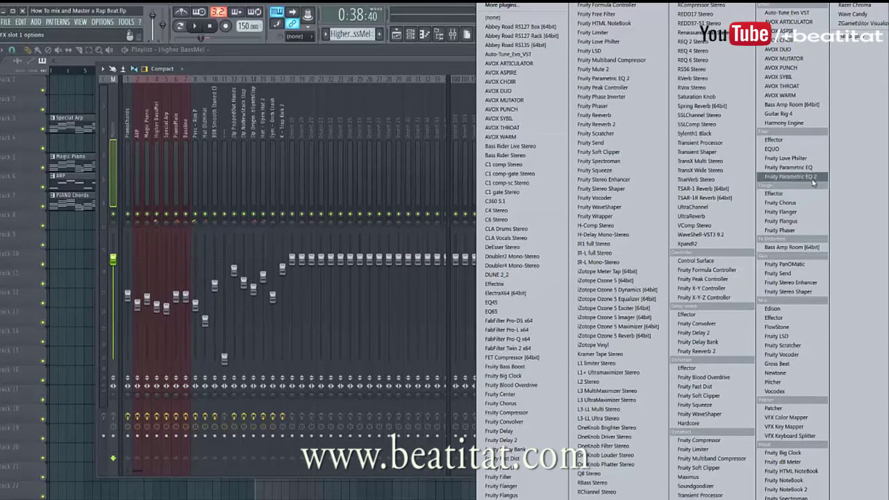
pyautogui.click(791, 176)
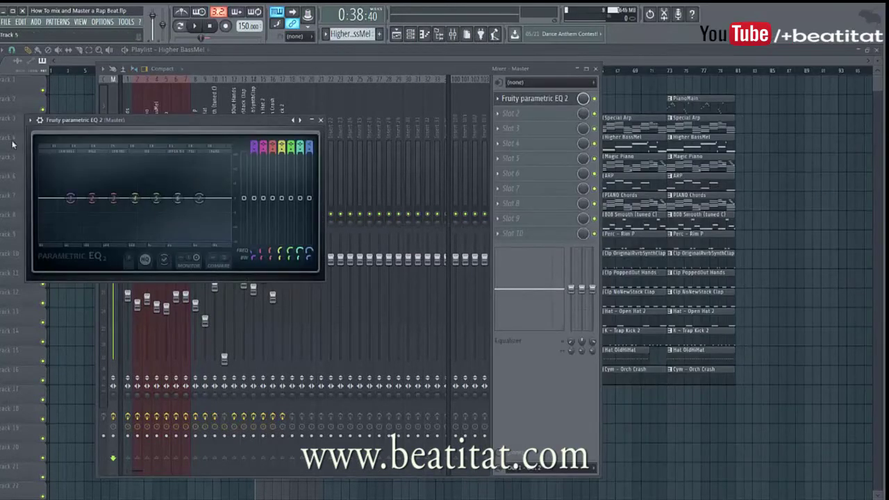
pyautogui.moveTo(163, 123); pyautogui.dragTo(667, 136)
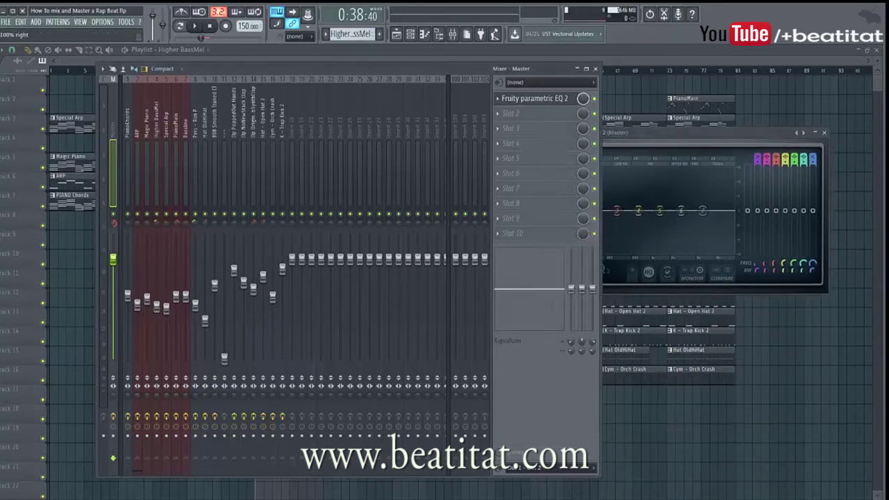
# Step: Reset the Master track's panning, play the selected section with the EQ in view, and reset the Master's stereo separation
pyautogui.rightClick(114, 225)
pyautogui.click(131, 233)
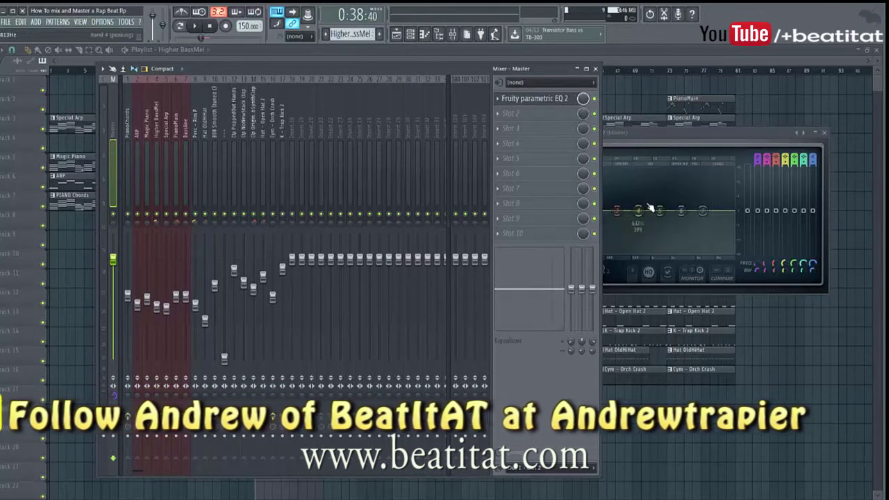
pyautogui.moveTo(647, 134); pyautogui.dragTo(440, 206)
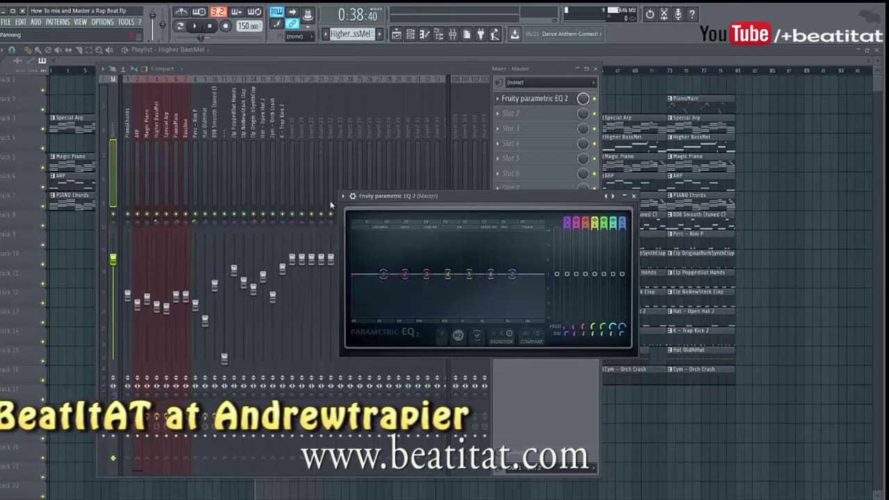
pyautogui.moveTo(381, 198); pyautogui.dragTo(400, 197)
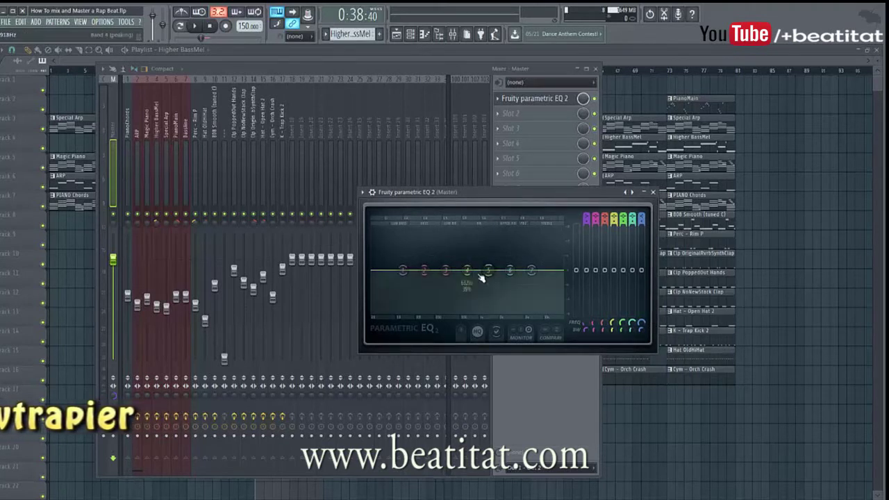
pyautogui.press('space')
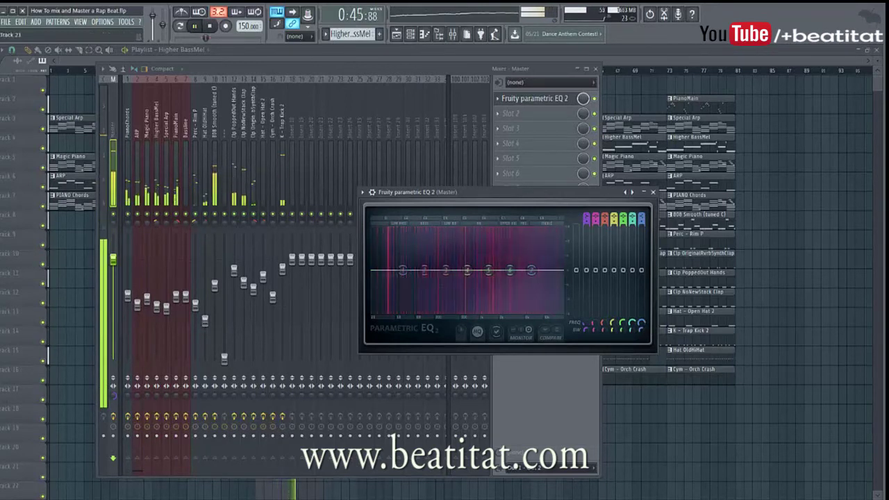
pyautogui.rightClick(117, 395)
pyautogui.click(132, 371)
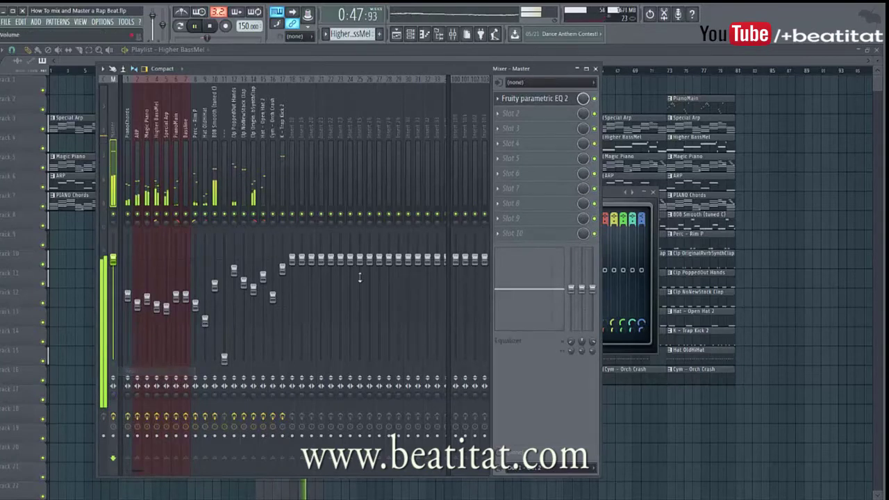
# Step: Reopen the Master's Fruity Parametric EQ 2 and arrange the mixer and EQ windows side by side during playback
pyautogui.click(513, 102)
pyautogui.click(512, 103)
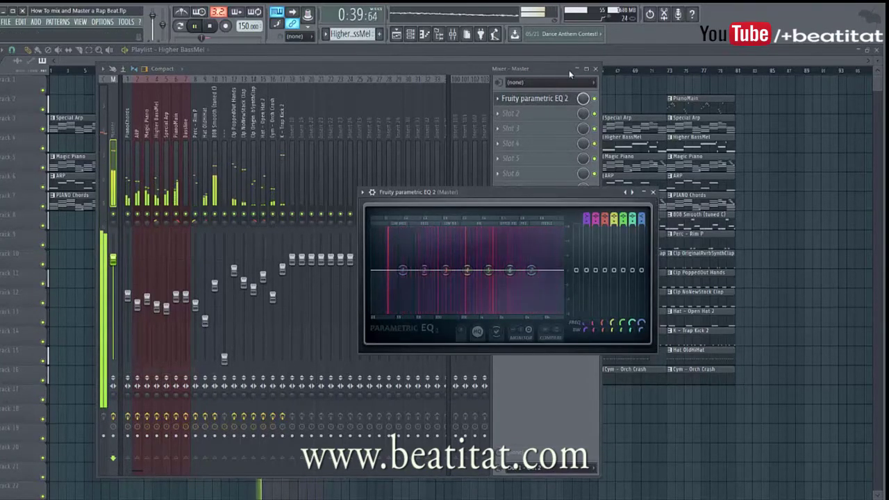
pyautogui.moveTo(570, 70); pyautogui.dragTo(415, 75)
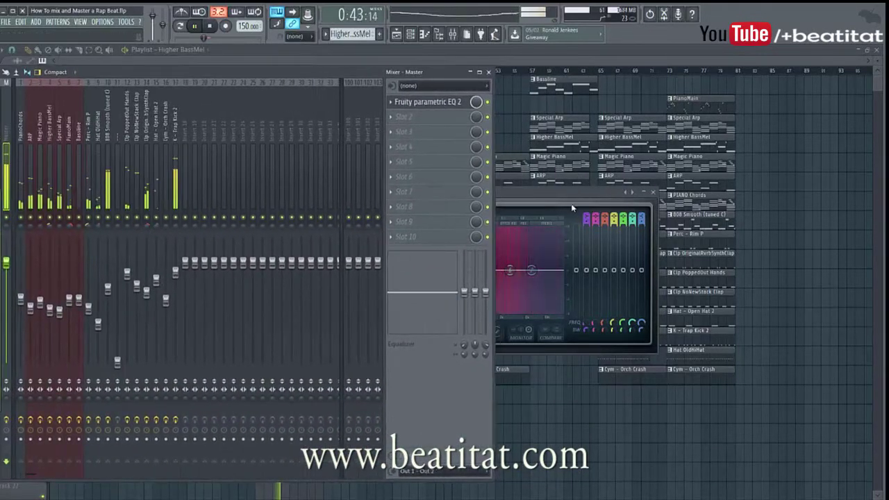
pyautogui.moveTo(571, 193); pyautogui.dragTo(814, 125)
pyautogui.moveTo(494, 132); pyautogui.dragTo(370, 131)
pyautogui.moveTo(156, 74); pyautogui.dragTo(218, 67)
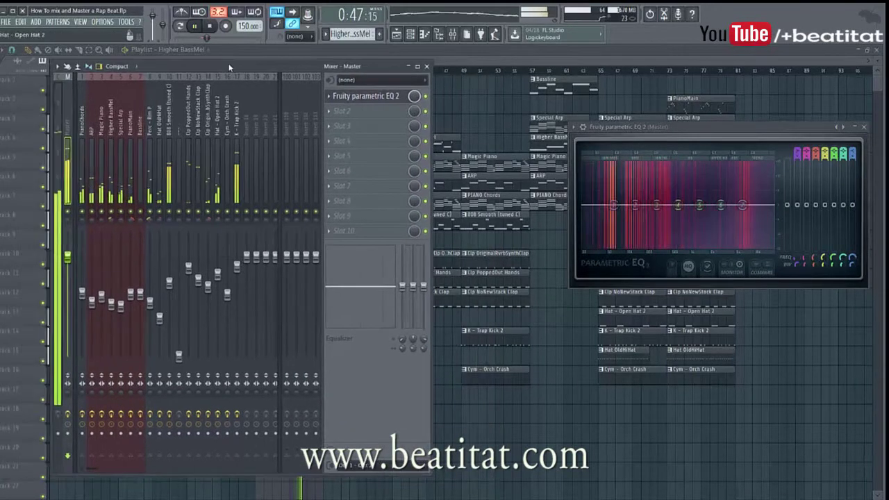
pyautogui.click(76, 179)
pyautogui.click(56, 177)
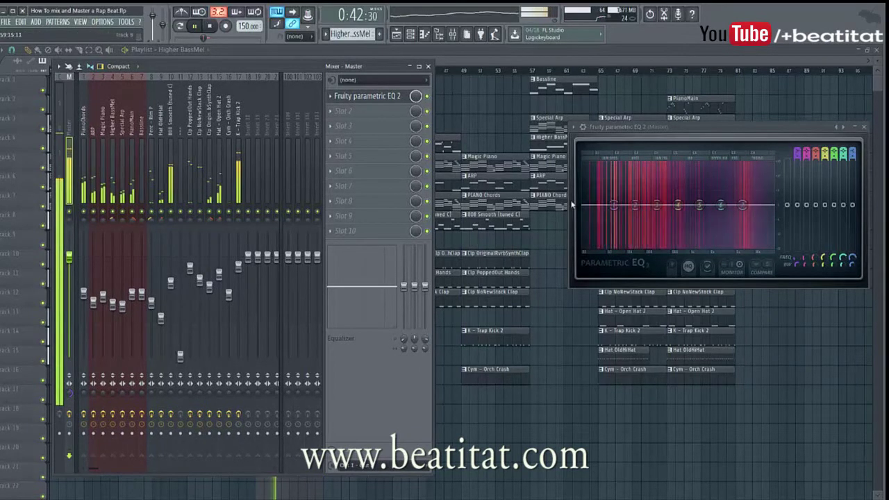
# Step: Roll off the Master's lowest frequencies with EQ band 1 at 20 Hz and slightly adjust low bands 2 and 3
pyautogui.moveTo(613, 205); pyautogui.dragTo(583, 224)
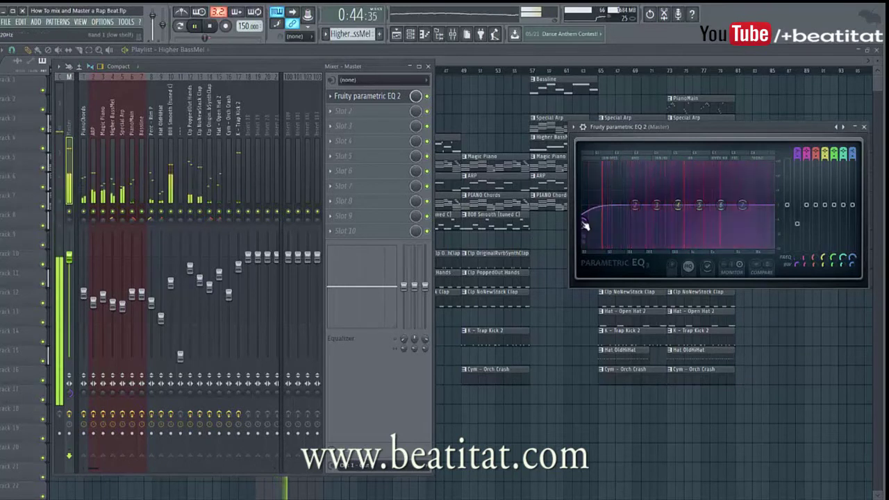
pyautogui.moveTo(635, 205); pyautogui.dragTo(679, 204)
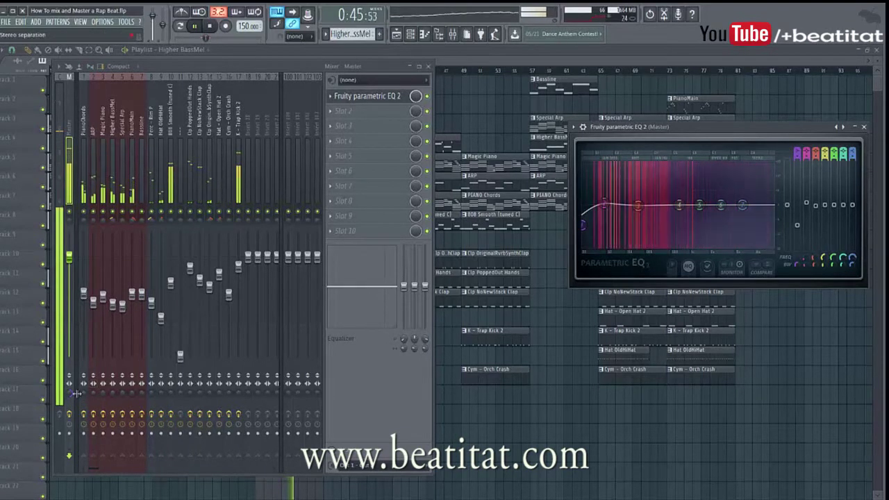
# Step: Audition the midrange with a narrow band 4 boost, reset the Master's stereo separation, and leave band 4 as a slight cut at about 531 Hz
pyautogui.moveTo(679, 205); pyautogui.dragTo(677, 182)
pyautogui.moveTo(676, 169); pyautogui.dragTo(668, 168)
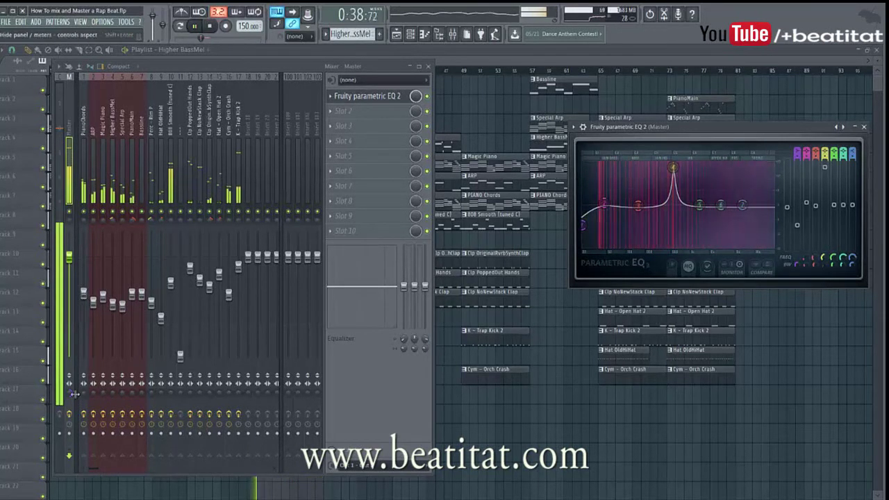
pyautogui.rightClick(71, 368)
pyautogui.click(95, 371)
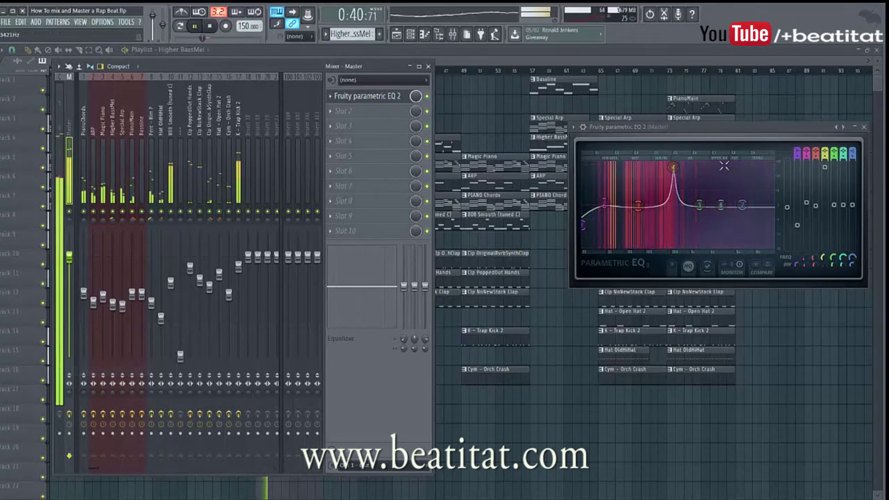
pyautogui.moveTo(825, 167); pyautogui.dragTo(824, 207)
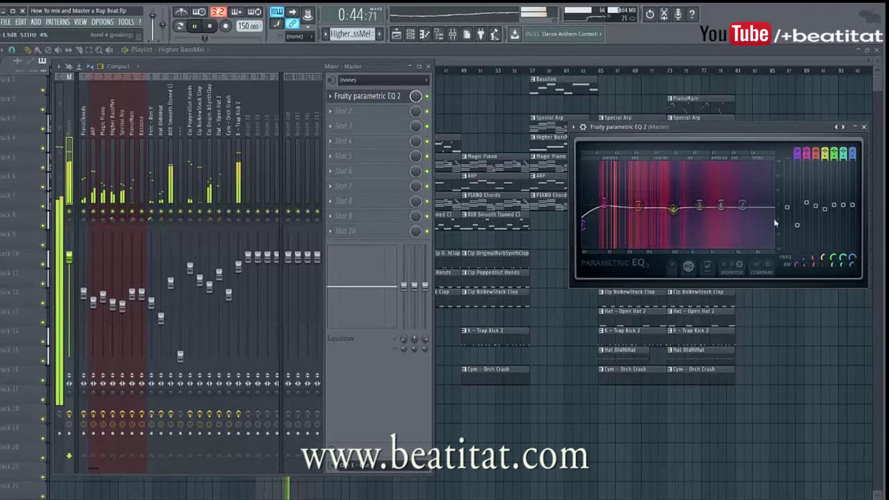
# Step: Lower high-shelf band 7 at 20000 Hz, move band 5 into the treble with a slight boost, and close the EQ
pyautogui.moveTo(722, 208); pyautogui.dragTo(776, 216)
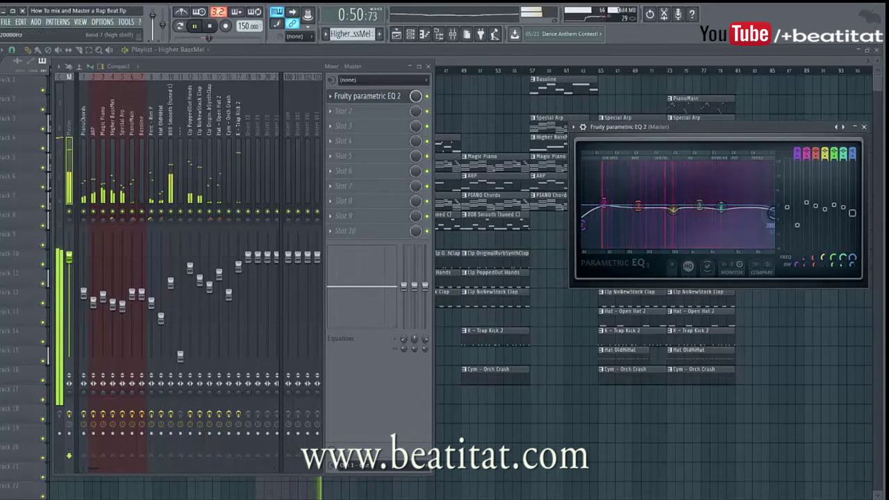
pyautogui.moveTo(722, 207); pyautogui.dragTo(749, 204)
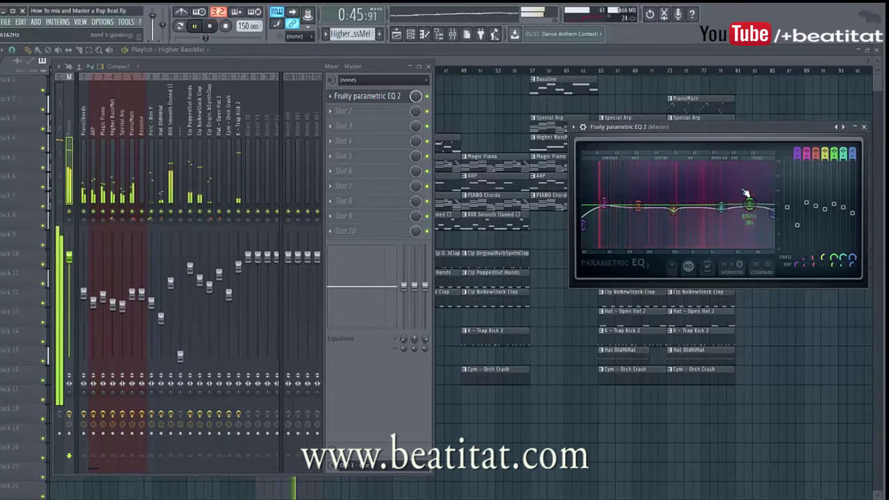
pyautogui.click(864, 127)
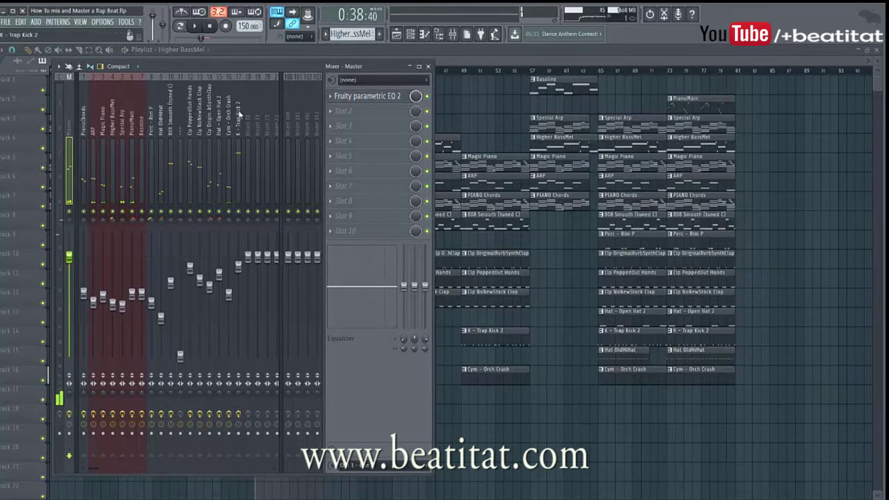
# Step: Refine the Master EQ by softening the low cut with bands 1 and 2 and readjusting the band 7 high roll-off
pyautogui.click(390, 98)
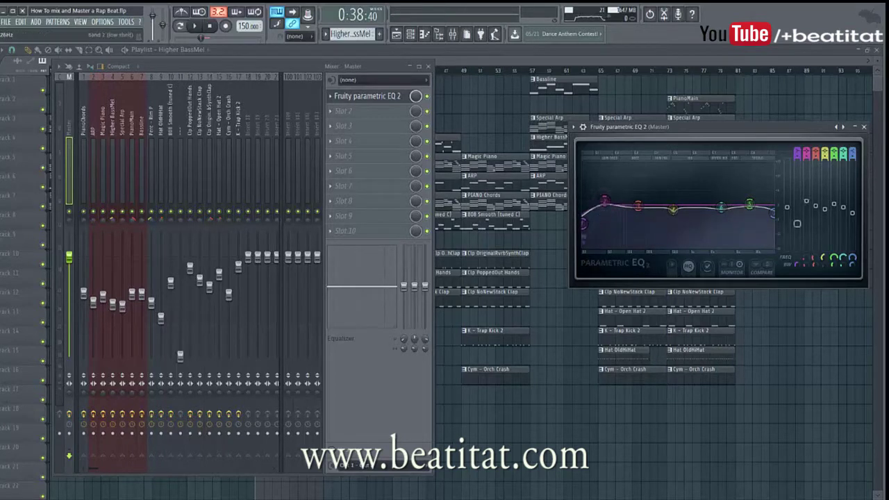
pyautogui.moveTo(798, 156); pyautogui.dragTo(798, 153)
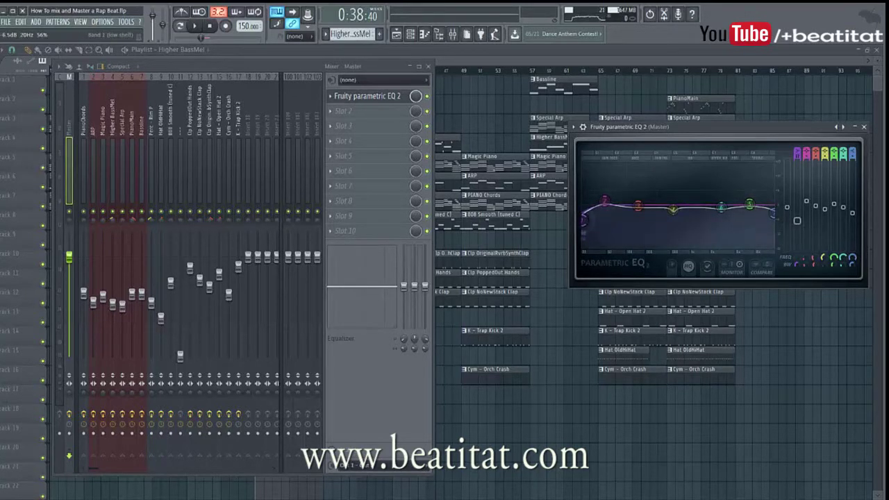
pyautogui.moveTo(583, 218); pyautogui.dragTo(600, 200)
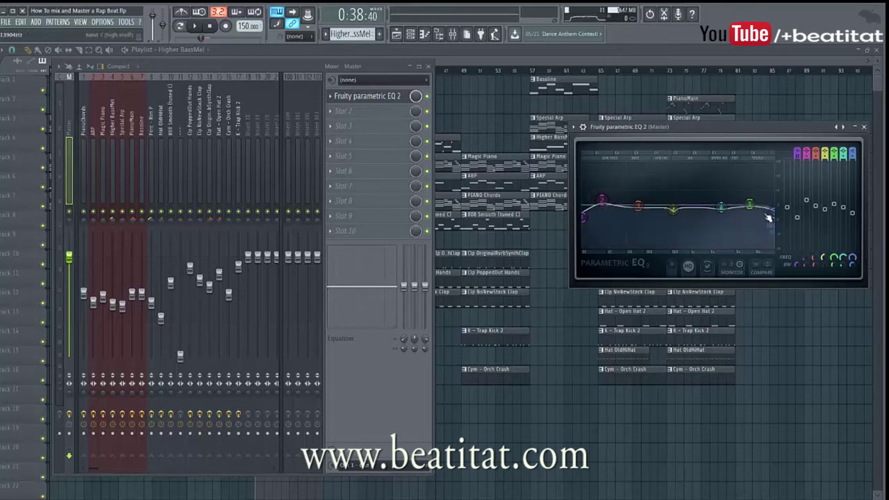
pyautogui.moveTo(768, 218); pyautogui.dragTo(773, 216)
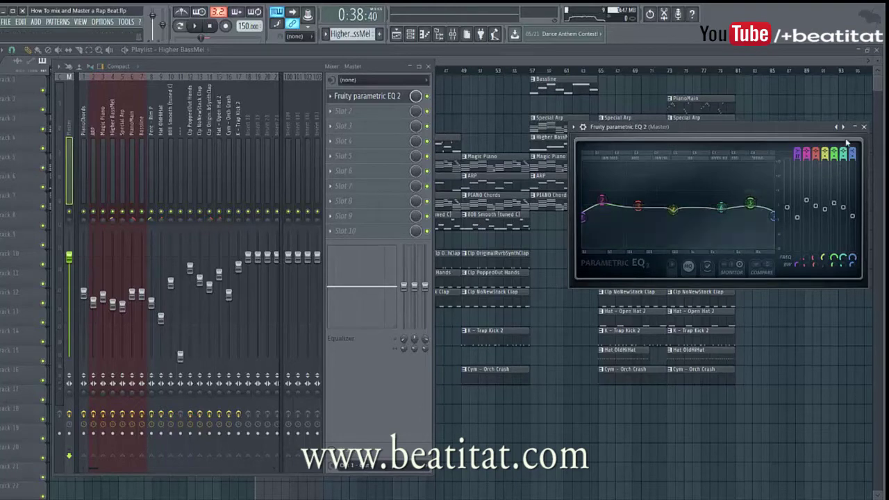
pyautogui.click(865, 127)
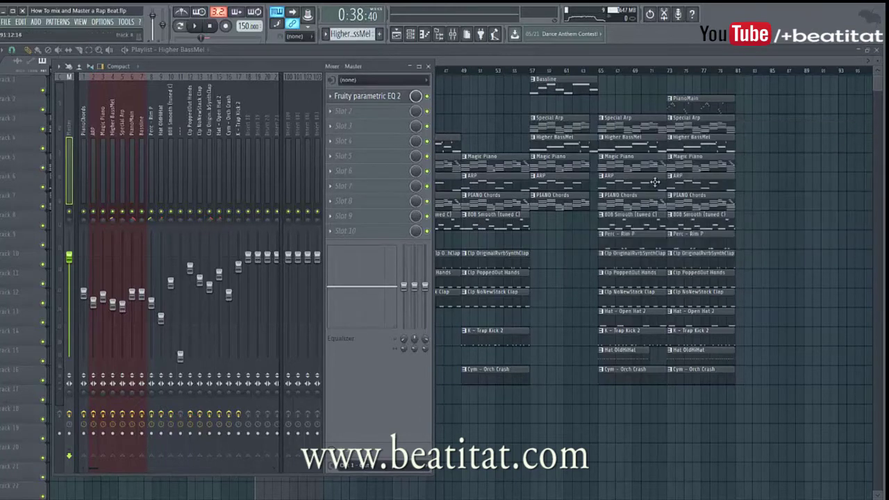
# Step: Load WaveShell-VST3 9.2 with WLM Meter 5.0 into the Master's effect slot 10 and place the meter window beside the mixer
pyautogui.click(382, 234)
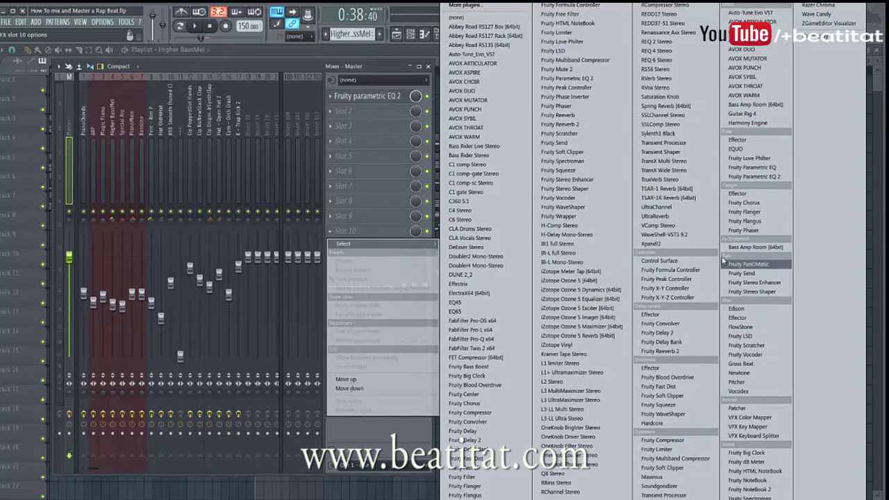
pyautogui.click(660, 234)
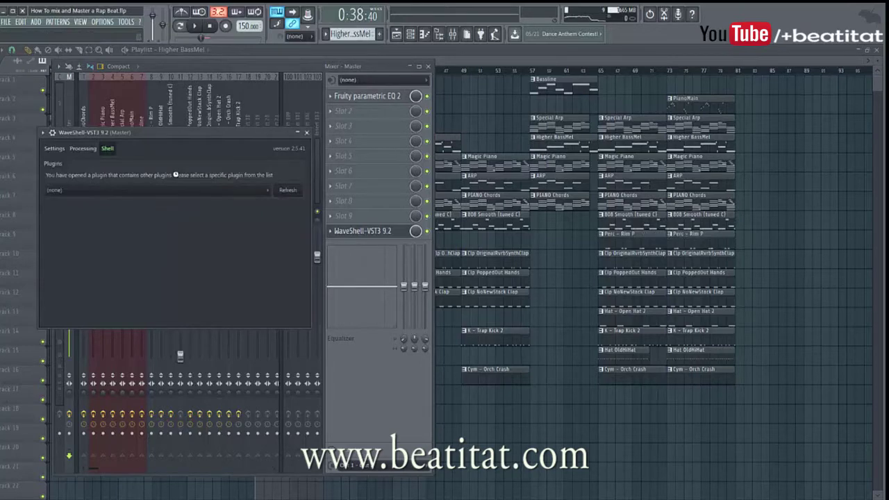
pyautogui.click(189, 196)
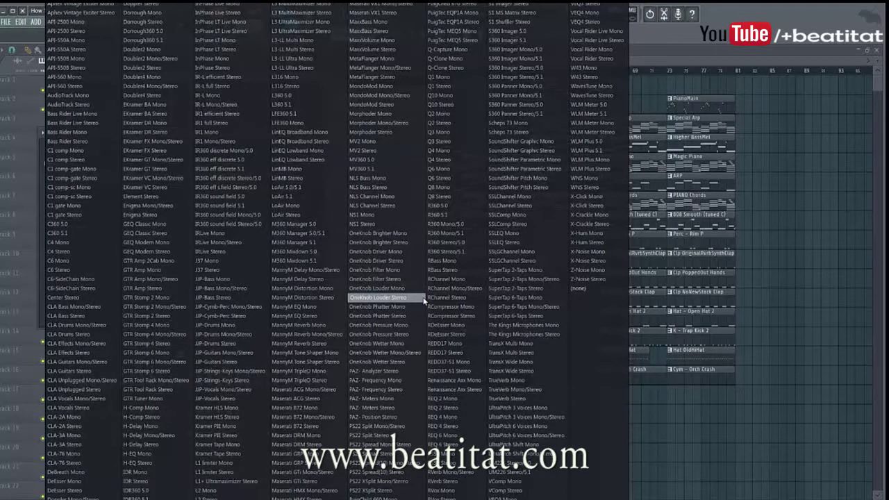
pyautogui.click(610, 108)
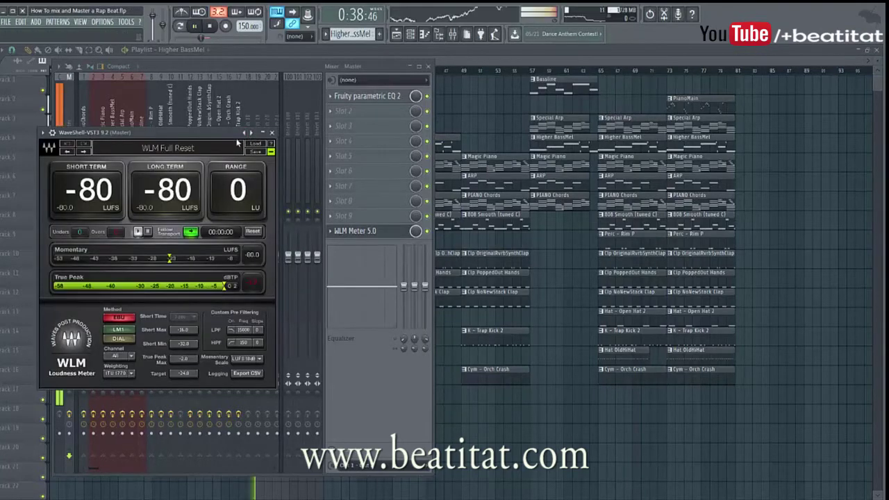
pyautogui.moveTo(216, 139); pyautogui.dragTo(748, 95)
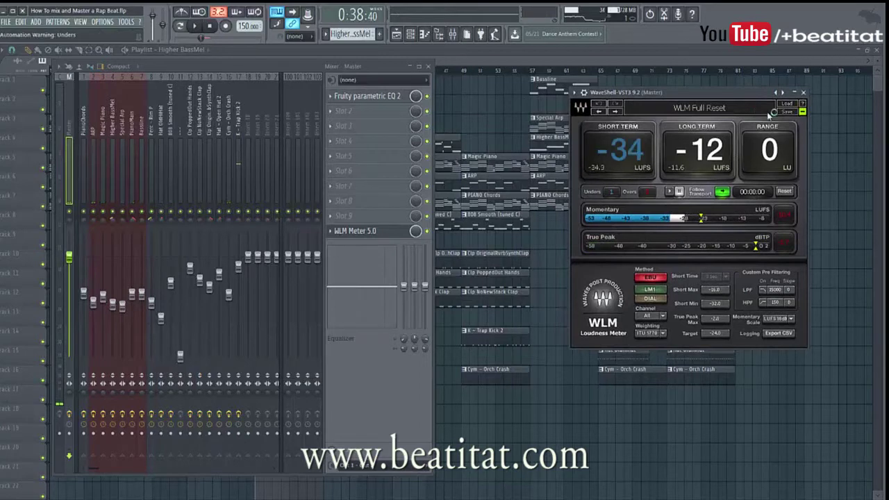
# Step: Replace the meter in the Master's slot 10 with WNS Stereo from WaveShell-VST3 9.2 and audition the beat through it
pyautogui.press('space')
pyautogui.press('space')
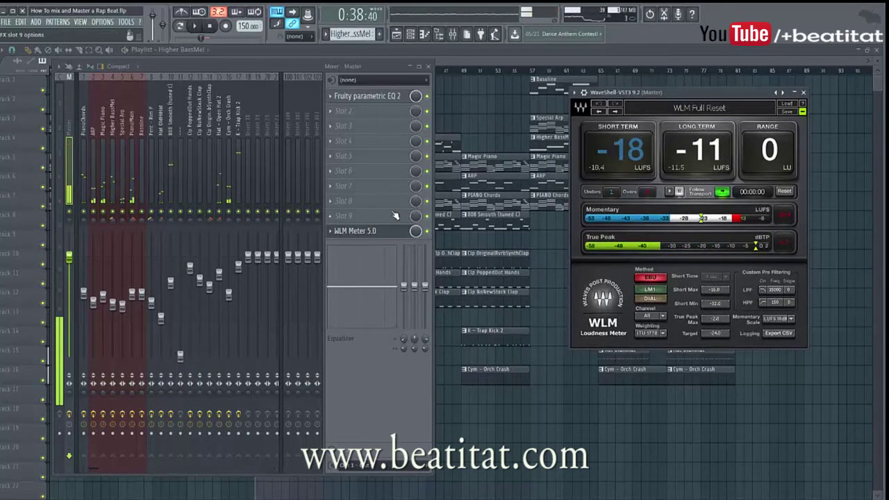
pyautogui.click(333, 231)
pyautogui.moveTo(347, 244)
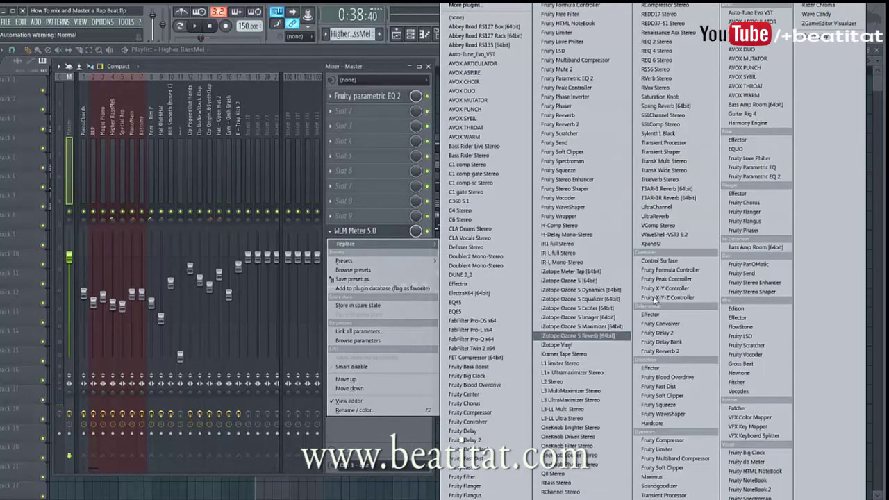
pyautogui.click(684, 236)
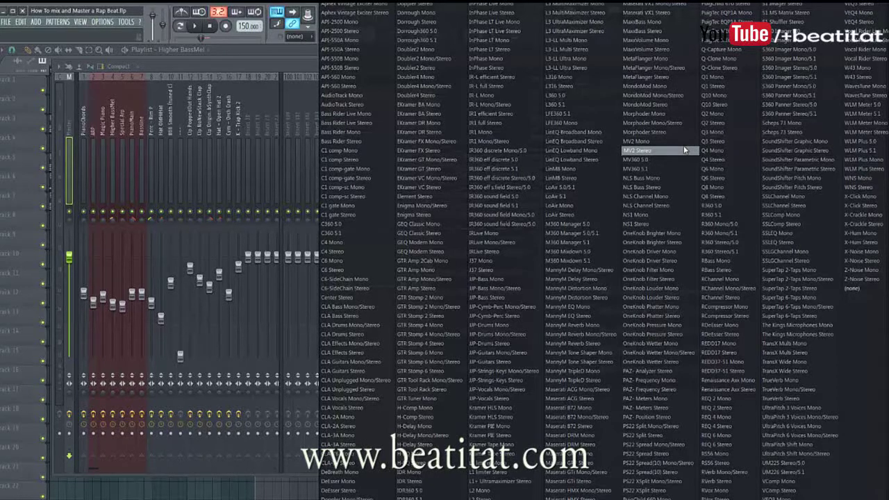
pyautogui.click(860, 187)
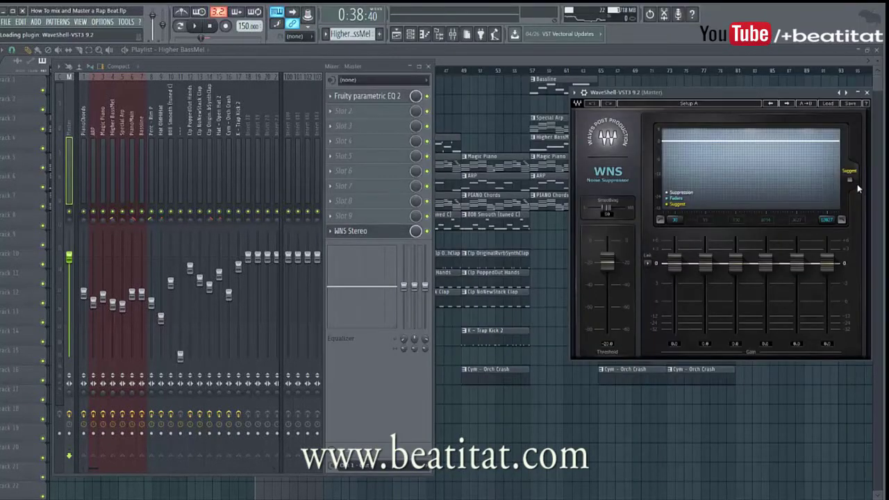
pyautogui.press('space')
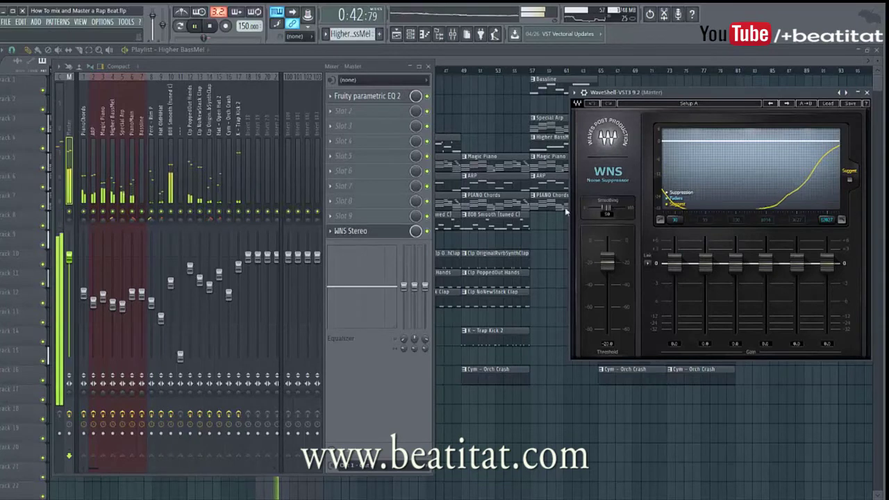
pyautogui.click(427, 231)
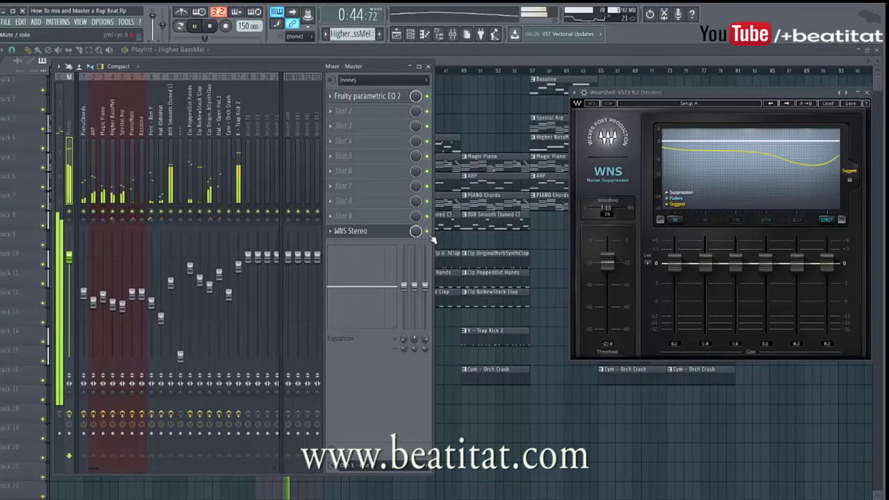
# Step: Replace WNS Stereo in the Master's slot 10 with WLM Meter 5.0 and load its WLM Full Reset preset
pyautogui.click(332, 234)
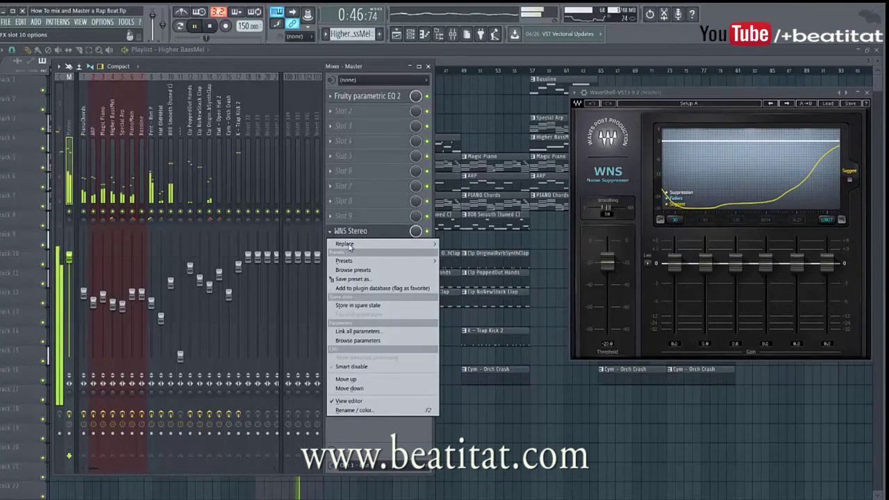
pyautogui.moveTo(375, 243)
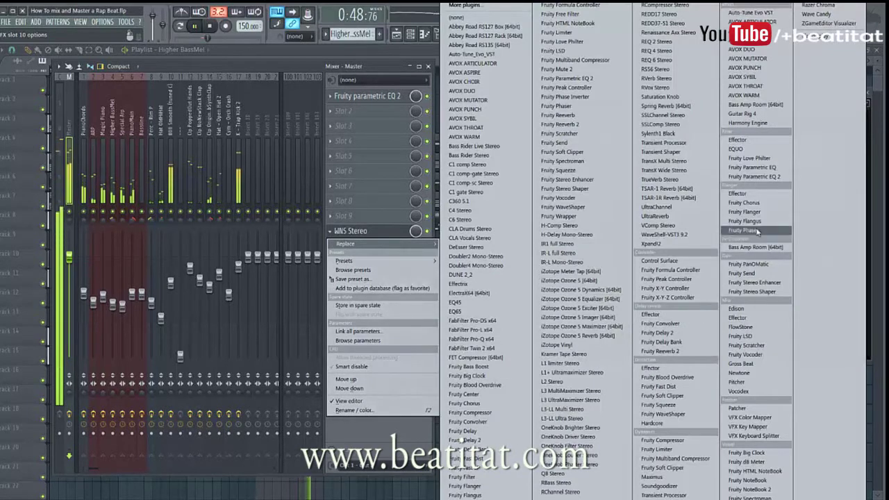
pyautogui.click(685, 234)
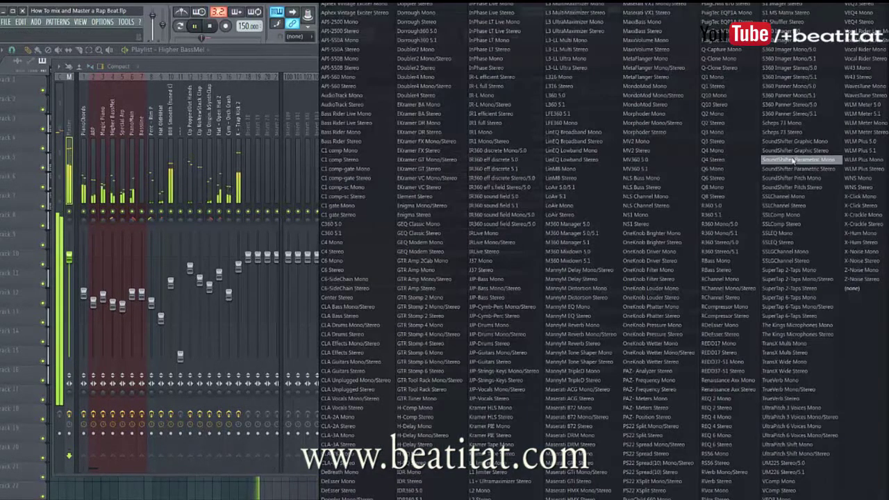
pyautogui.click(861, 104)
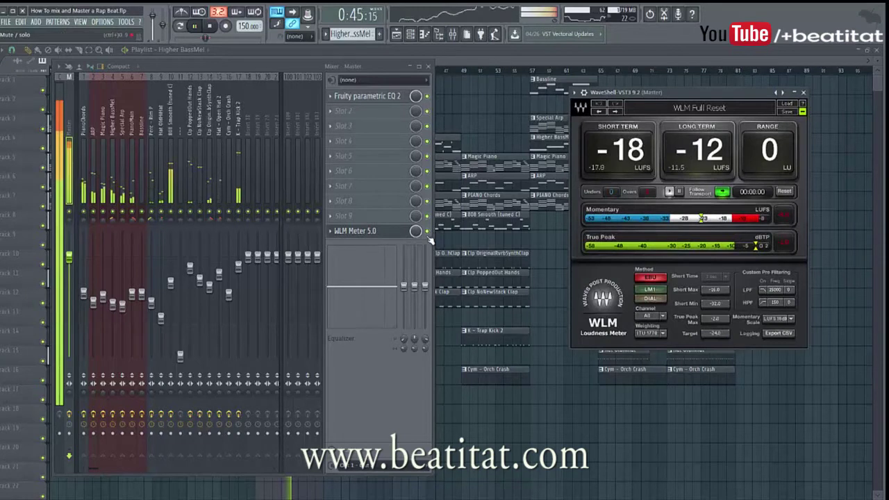
pyautogui.click(784, 103)
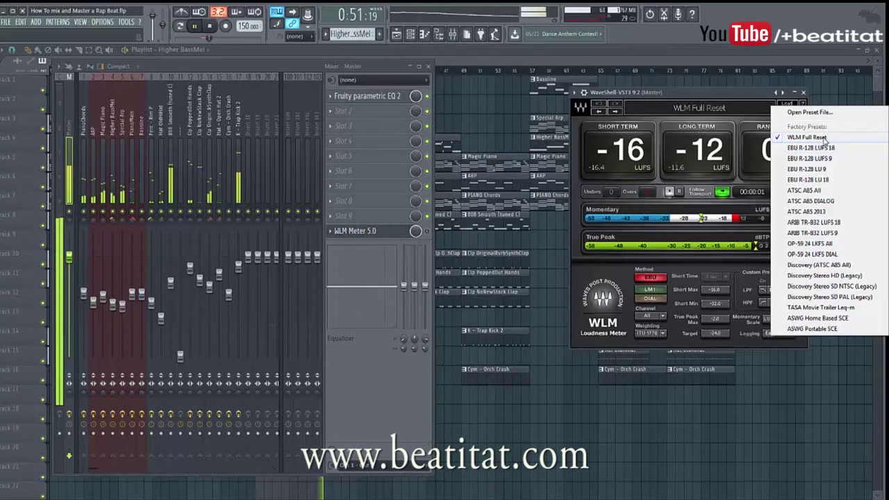
pyautogui.click(824, 138)
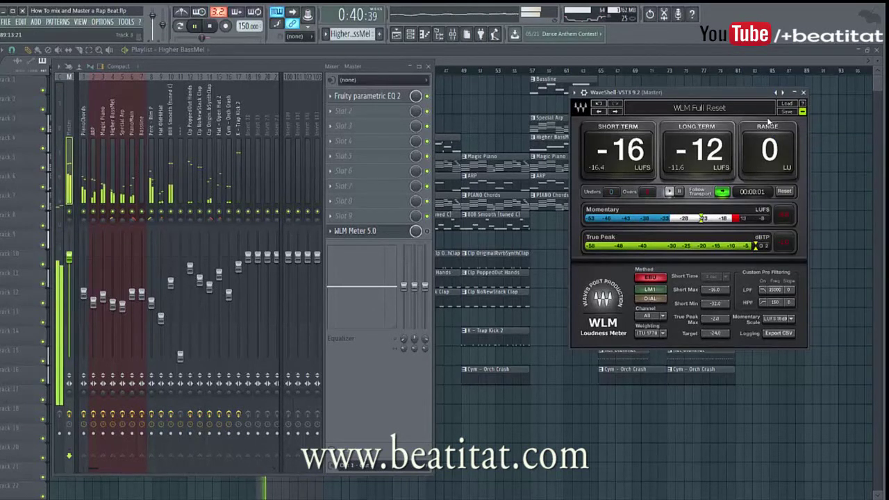
# Step: Replace the WLM Meter in the Master's slot 10 with Fruity Limiter, toggle the slot's enable state, and stop playback
pyautogui.click(331, 230)
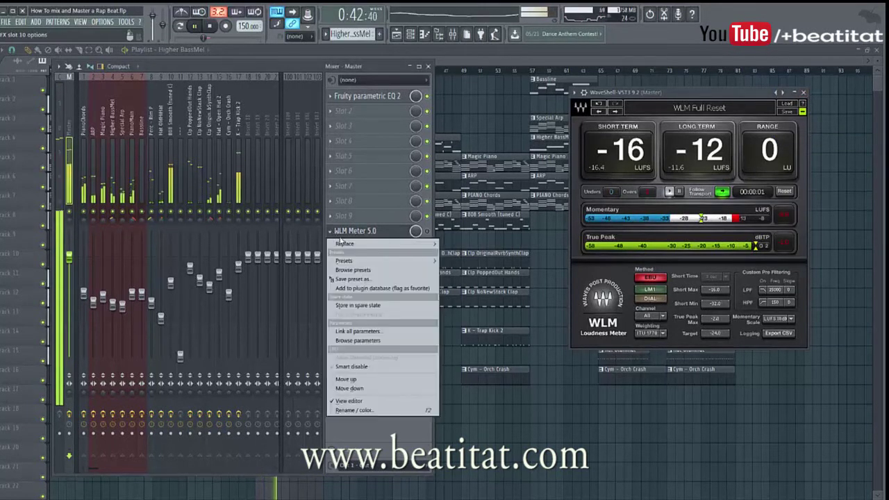
pyautogui.moveTo(351, 244)
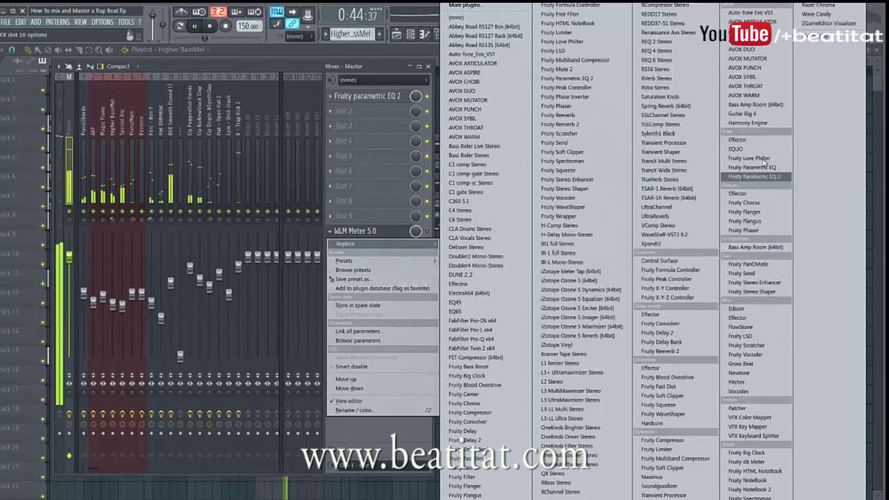
pyautogui.click(672, 450)
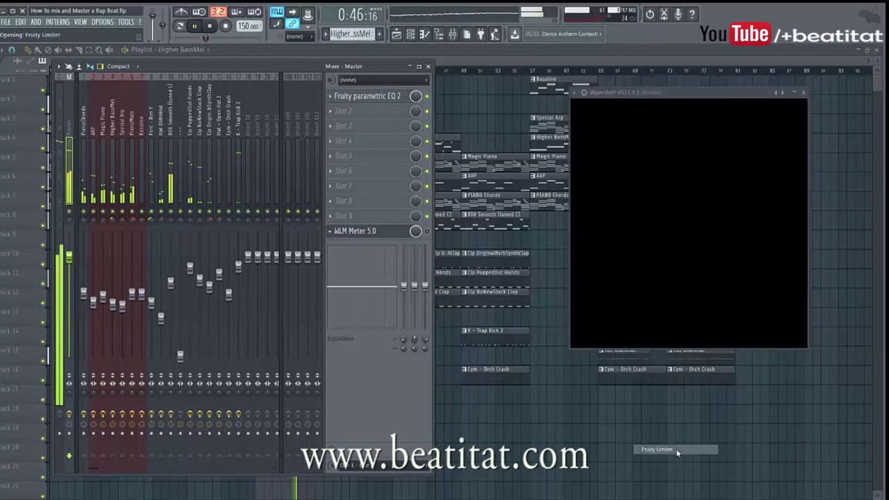
pyautogui.click(428, 231)
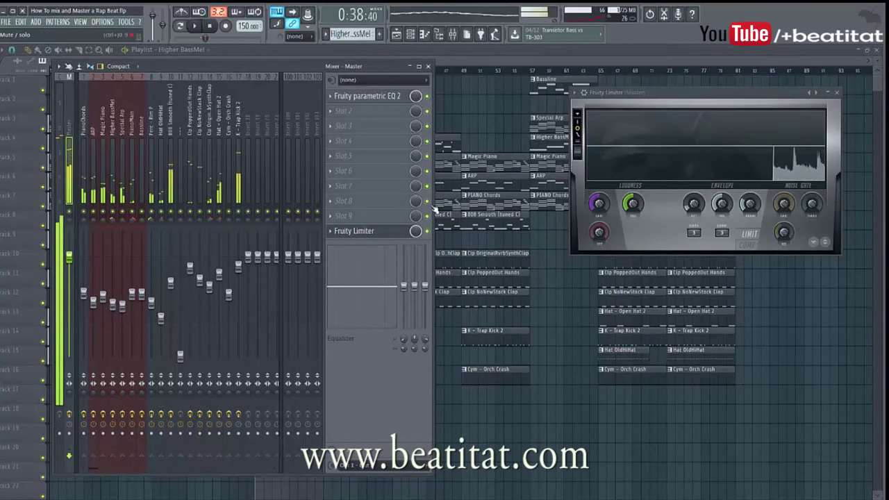
pyautogui.press('space')
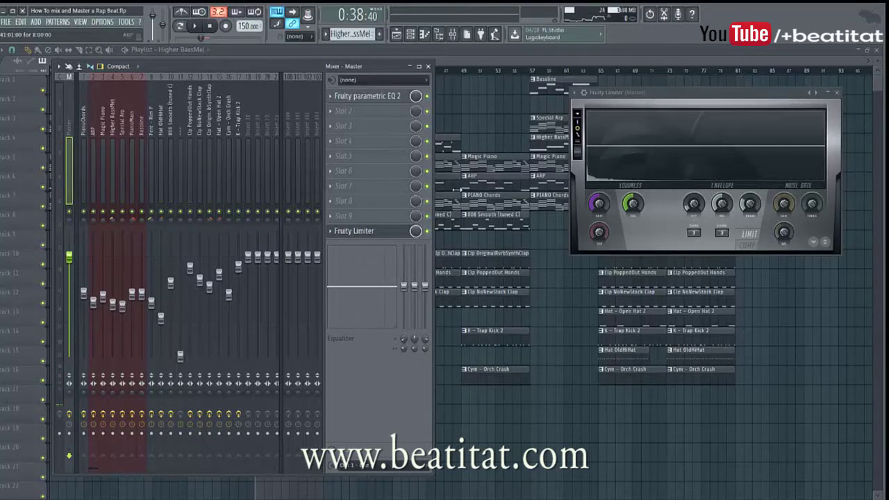
# Step: Load Fruity dB meter into the Master's effect slot 9 and show its detailed settings
pyautogui.click(379, 221)
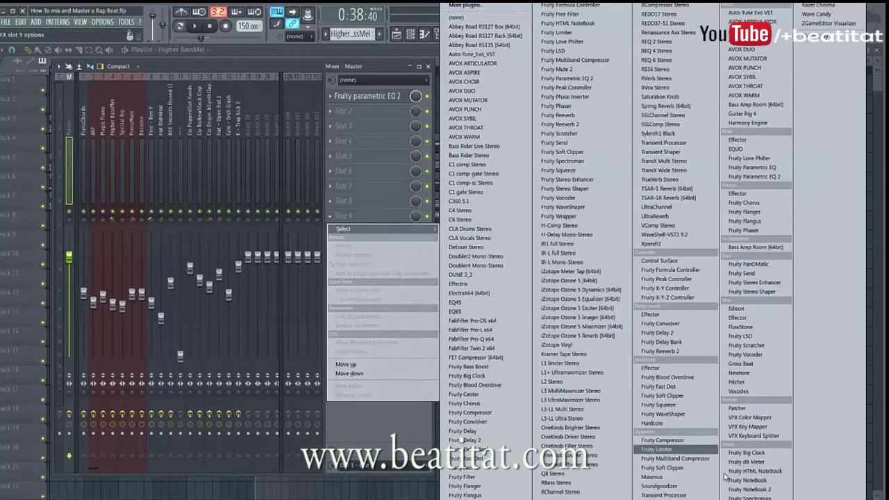
pyautogui.click(745, 462)
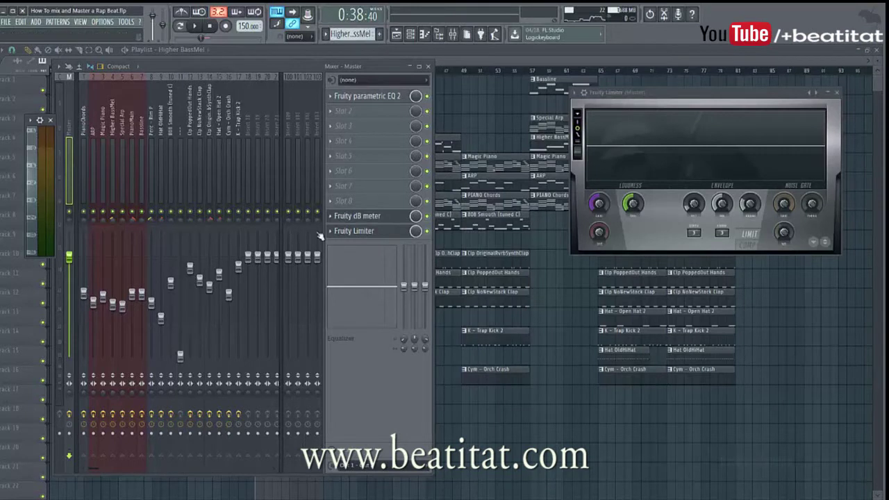
pyautogui.click(39, 121)
pyautogui.click(37, 120)
pyautogui.click(33, 119)
pyautogui.click(36, 116)
pyautogui.click(40, 120)
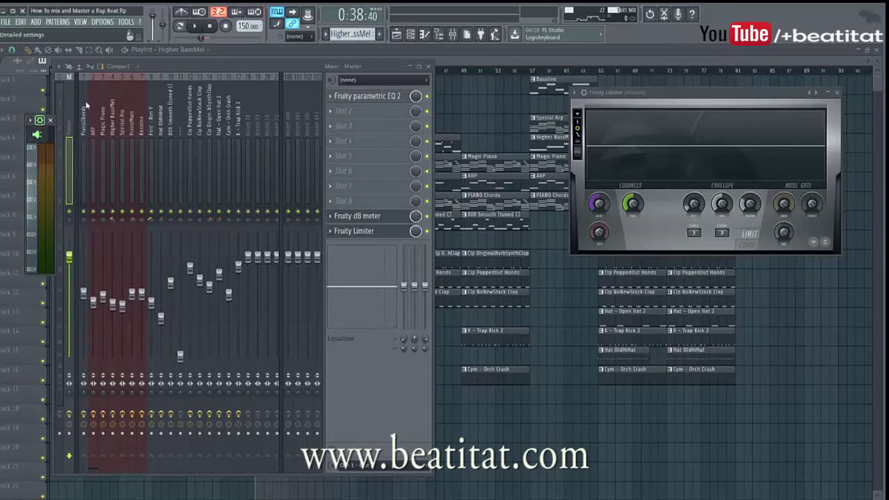
# Step: Undo the last knob tweak and reopen the mixer without the Fruity Limiter window
pyautogui.press('F12')
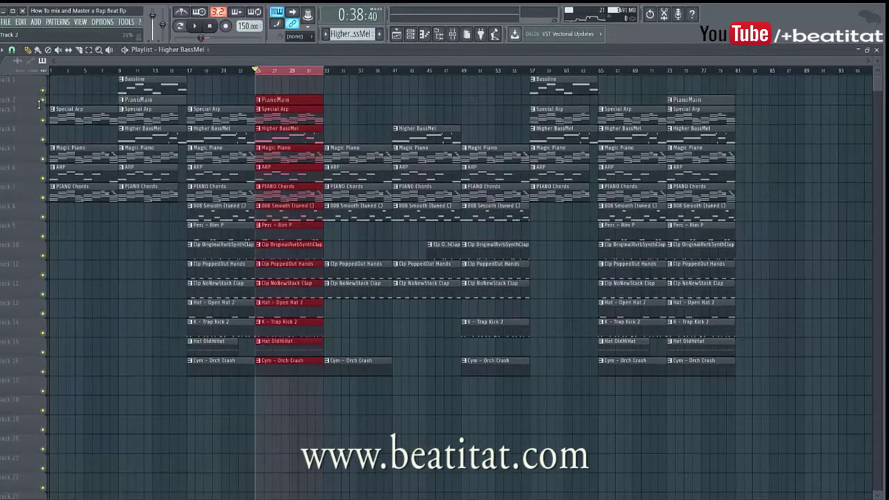
pyautogui.hotkey('ctrl', 'z')
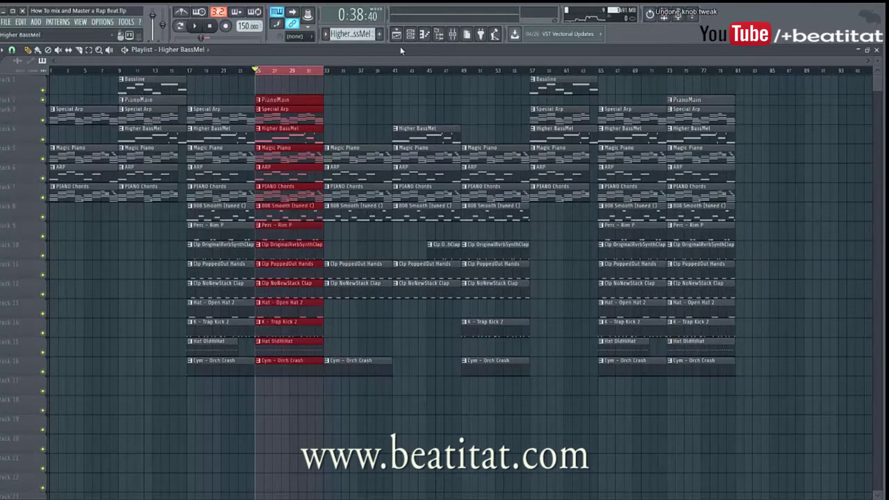
pyautogui.click(451, 34)
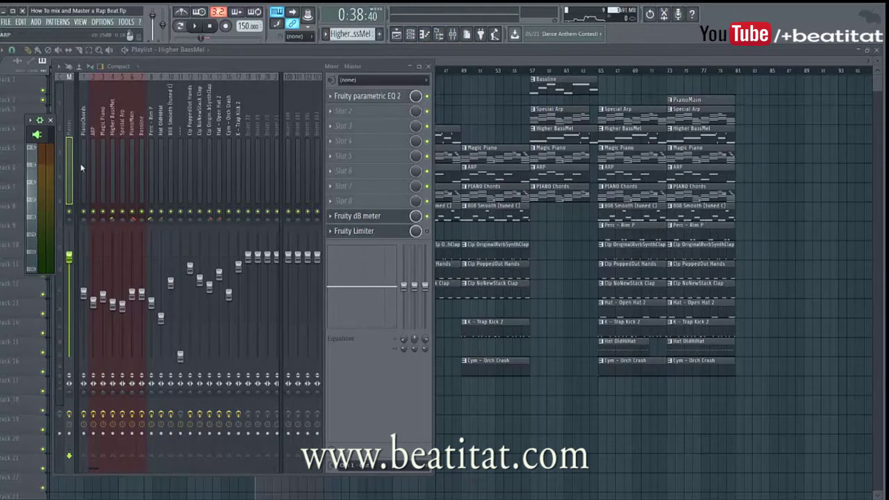
# Step: Play the beat to check its level on Fruity dB meter and move the meter window clear of the mixer, past the playlist clips
pyautogui.press('space')
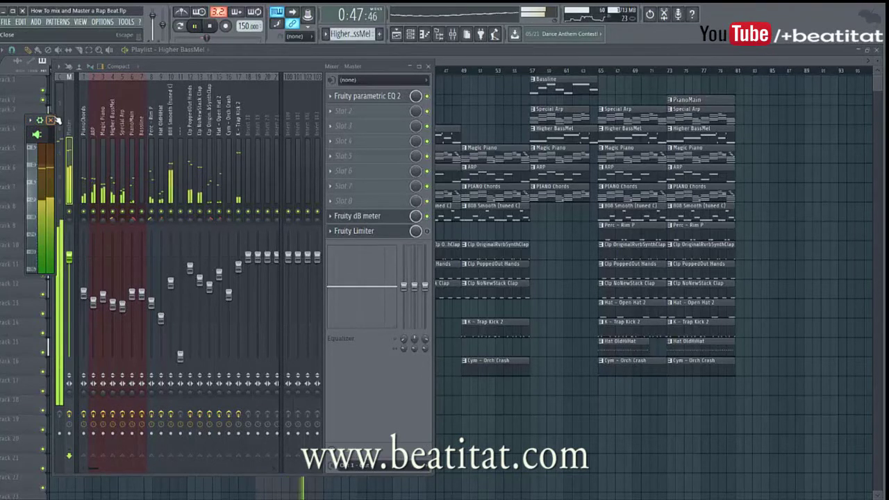
pyautogui.moveTo(58, 121); pyautogui.dragTo(862, 70)
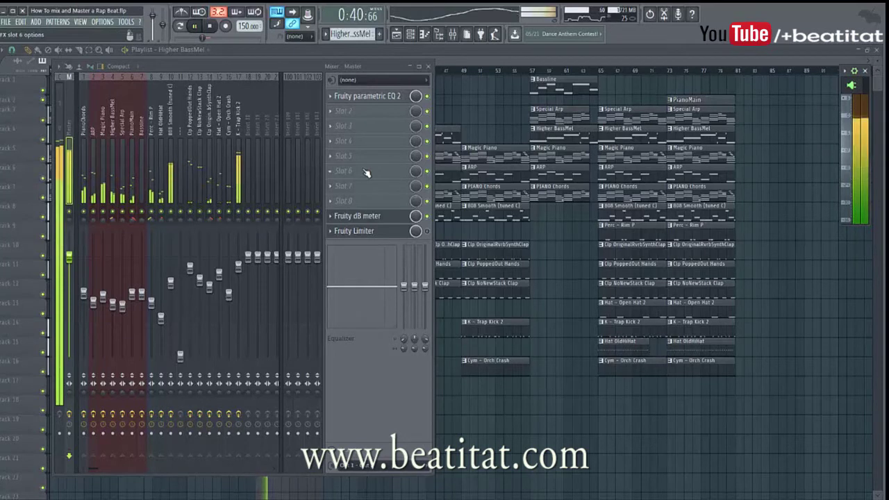
pyautogui.press('space')
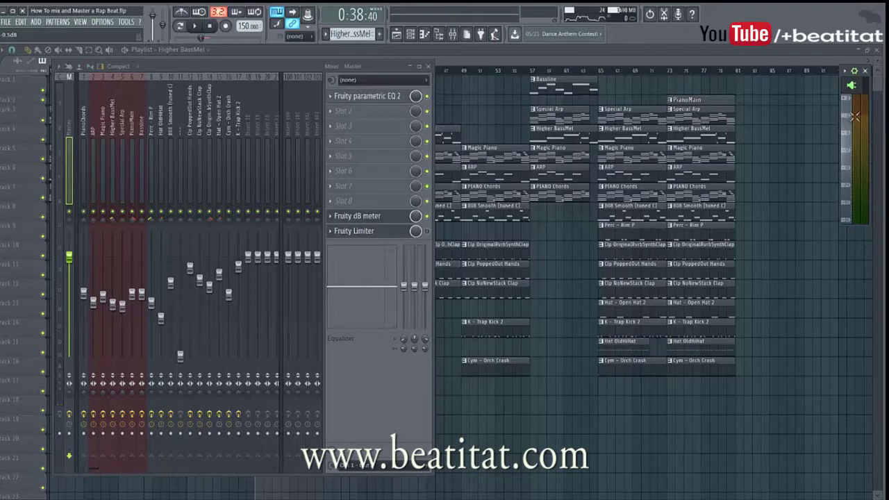
pyautogui.click(193, 28)
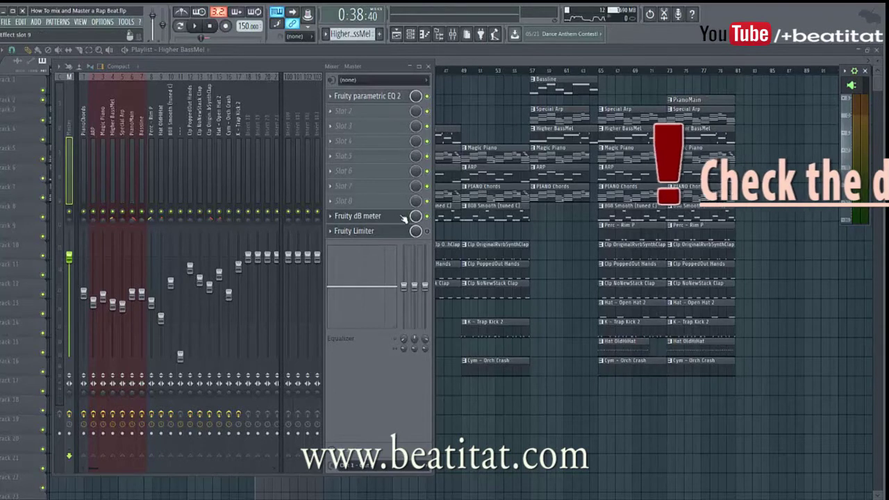
# Step: Remove Fruity Limiter from the Master's effect slot 10, leaving the slot empty
pyautogui.click(352, 234)
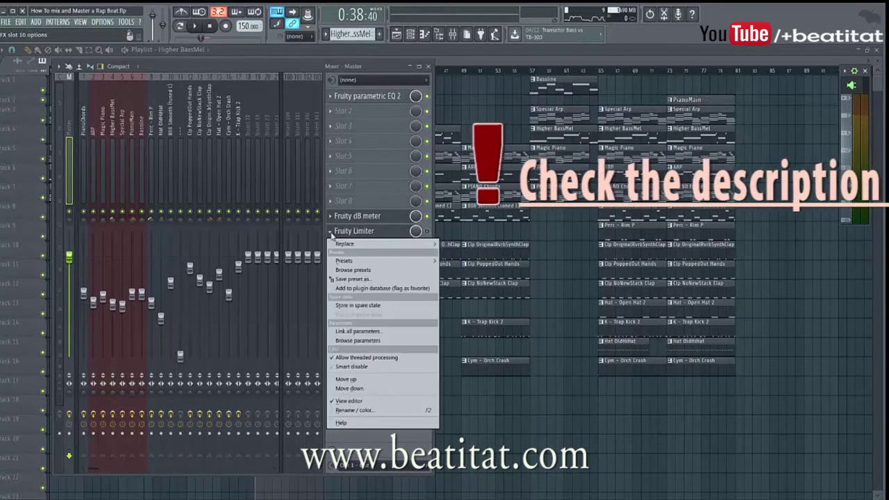
pyautogui.moveTo(341, 244)
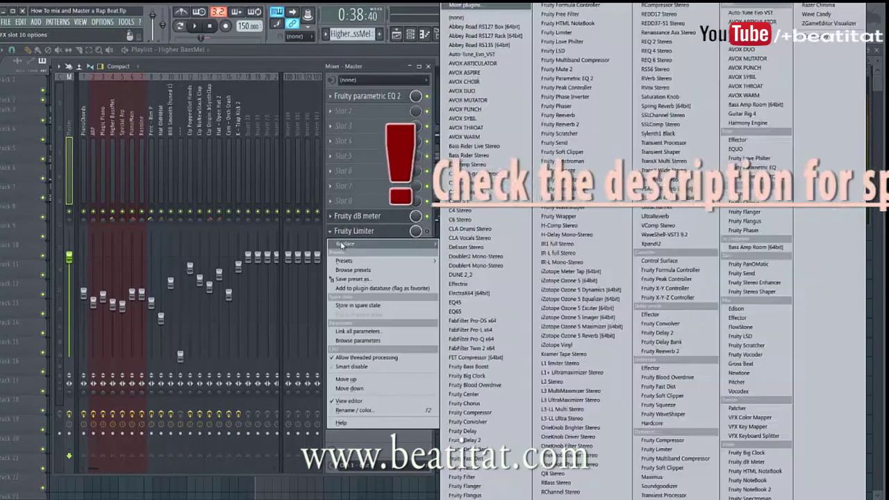
pyautogui.click(471, 17)
# Step: Load Soundgoodizer into the Master's effect slot 2 and close its window
pyautogui.click(355, 121)
pyautogui.moveTo(347, 123)
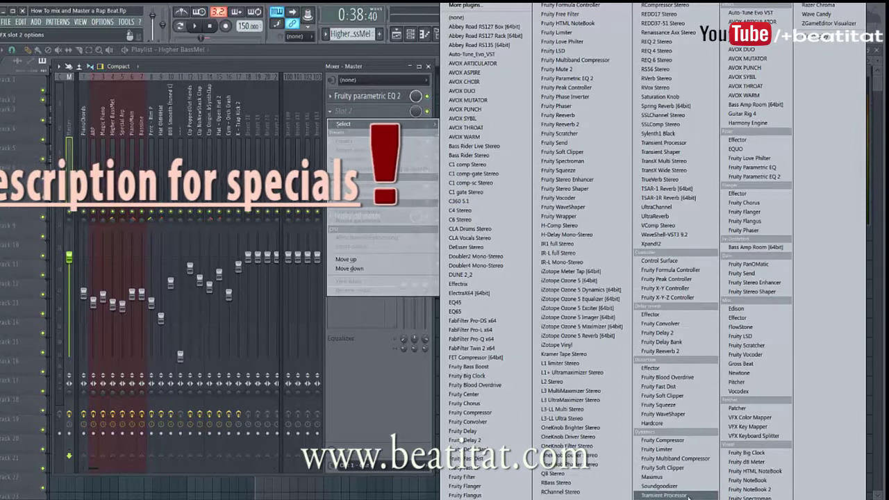
pyautogui.click(658, 485)
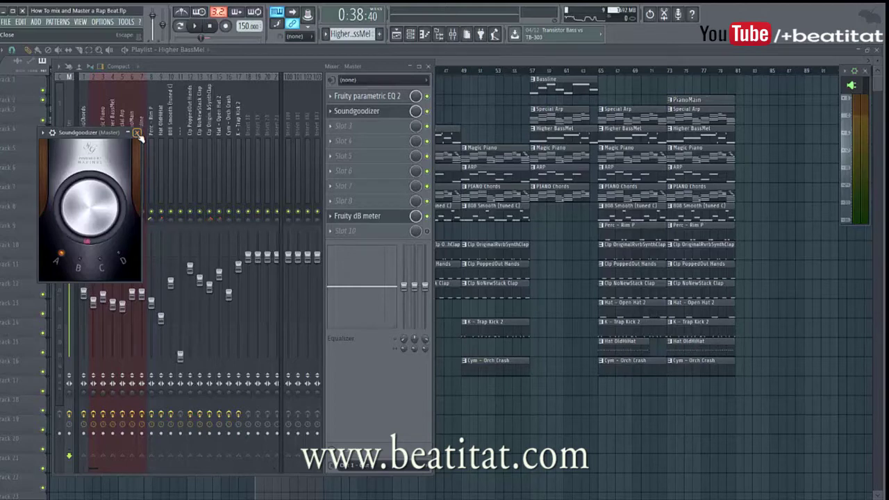
pyautogui.click(138, 133)
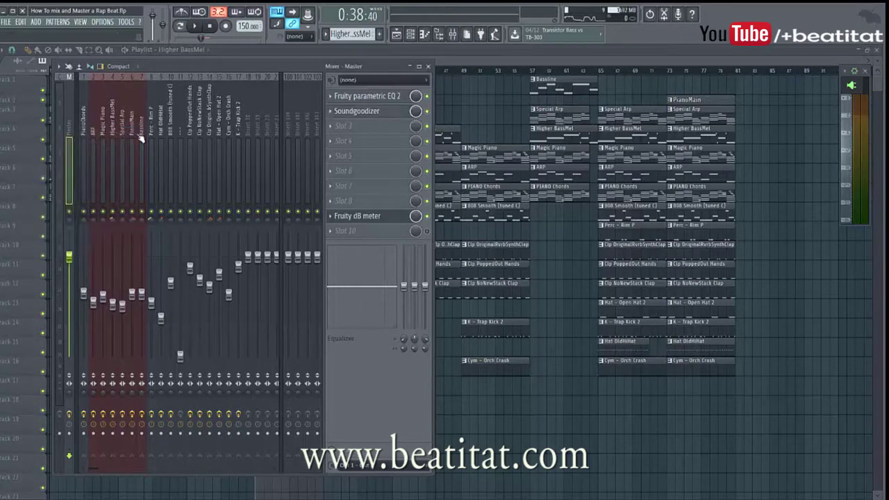
# Step: Load Fruity Limiter into the Master's effect slot 3, place its window beside the mixer, and show its compressor controls
pyautogui.click(395, 129)
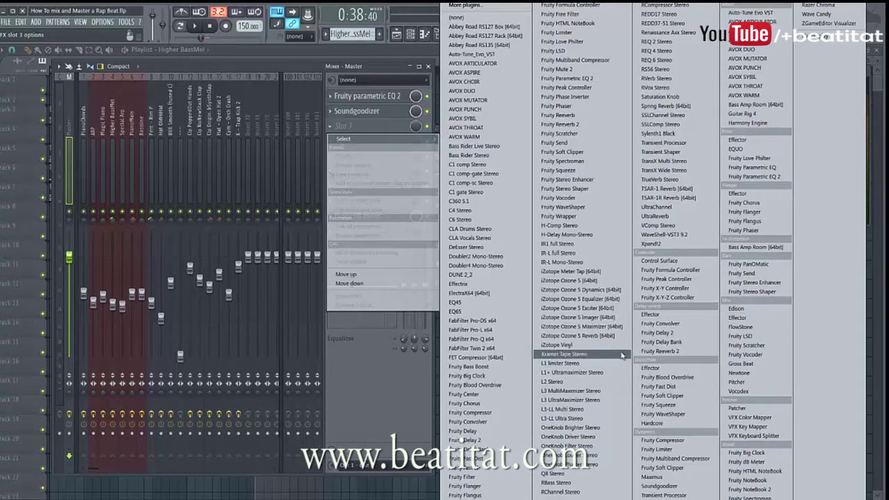
pyautogui.click(684, 453)
pyautogui.moveTo(207, 152); pyautogui.dragTo(590, 121)
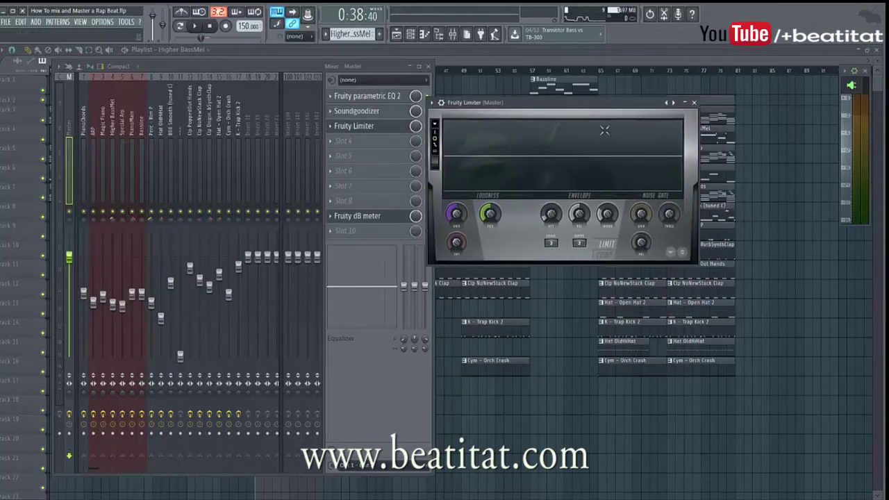
pyautogui.click(615, 254)
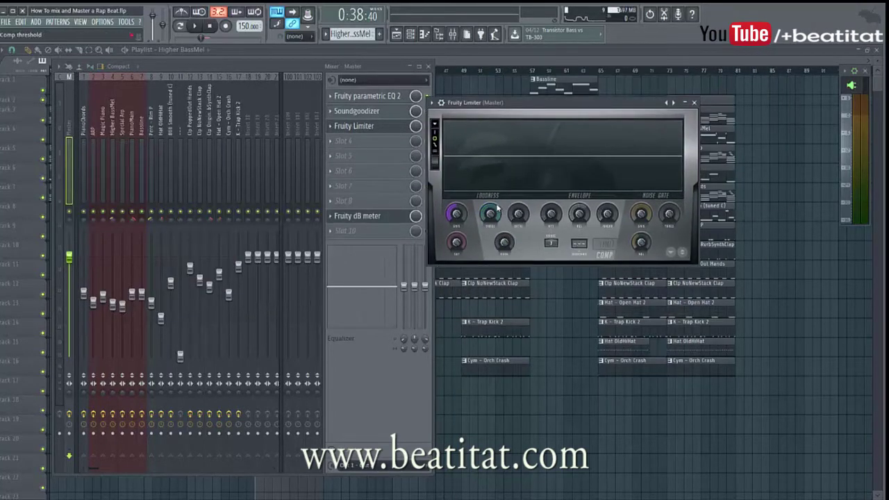
# Step: Lower Fruity Limiter's compressor threshold to about -1.4 dB and raise its ratio slightly
pyautogui.moveTo(492, 209); pyautogui.dragTo(492, 207)
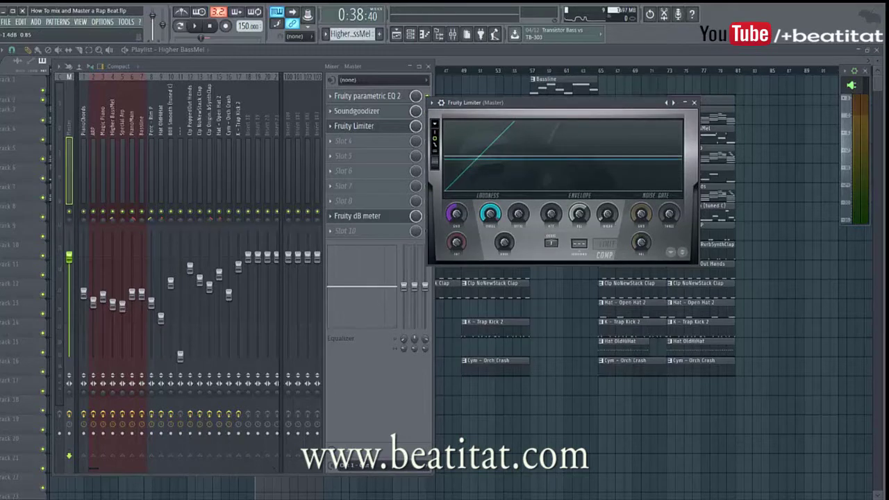
pyautogui.moveTo(518, 213); pyautogui.dragTo(518, 209)
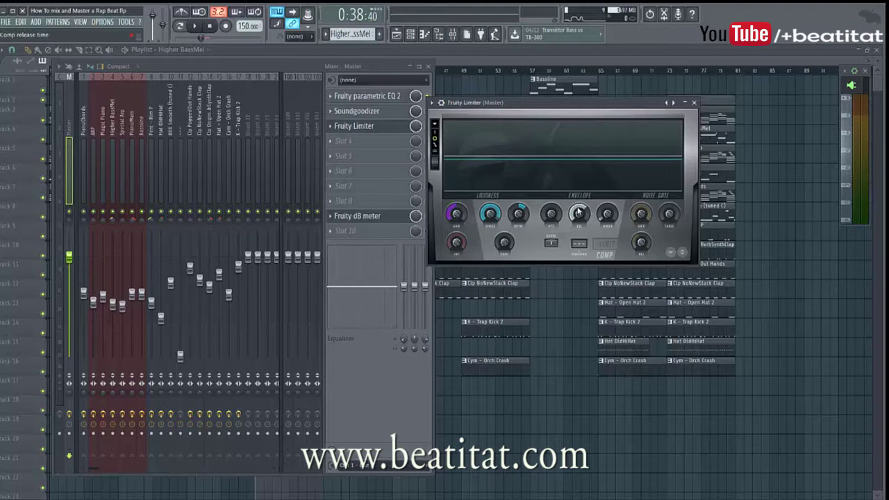
# Step: While playing the beat, raise Fruity Limiter's gain to about 1.6 dB and increase its knee, closing the window once playback is stopped
pyautogui.press('space')
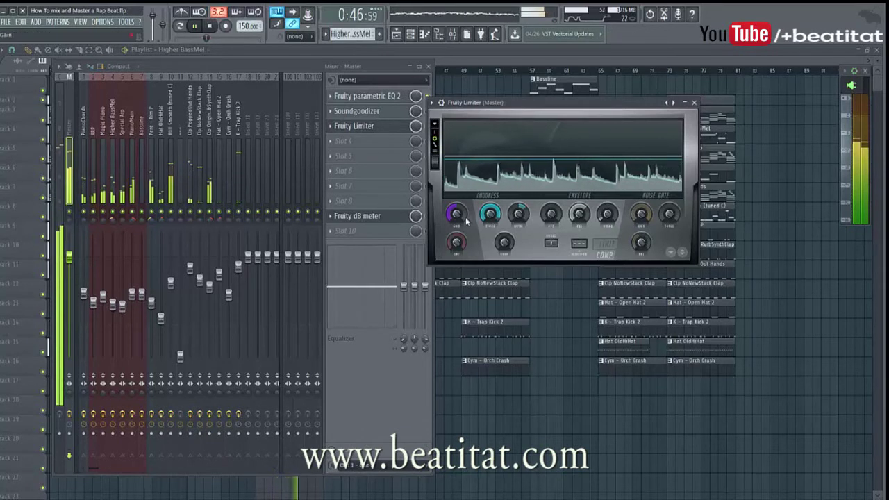
pyautogui.moveTo(458, 216); pyautogui.dragTo(459, 210)
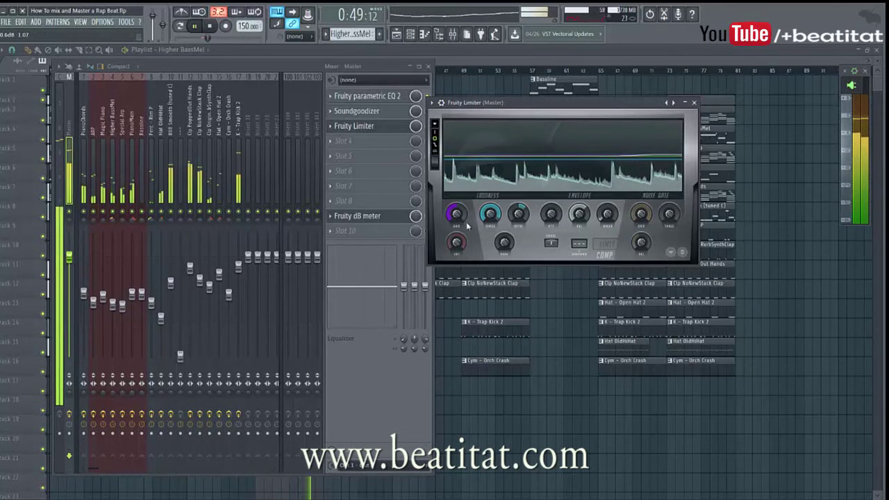
pyautogui.press('space')
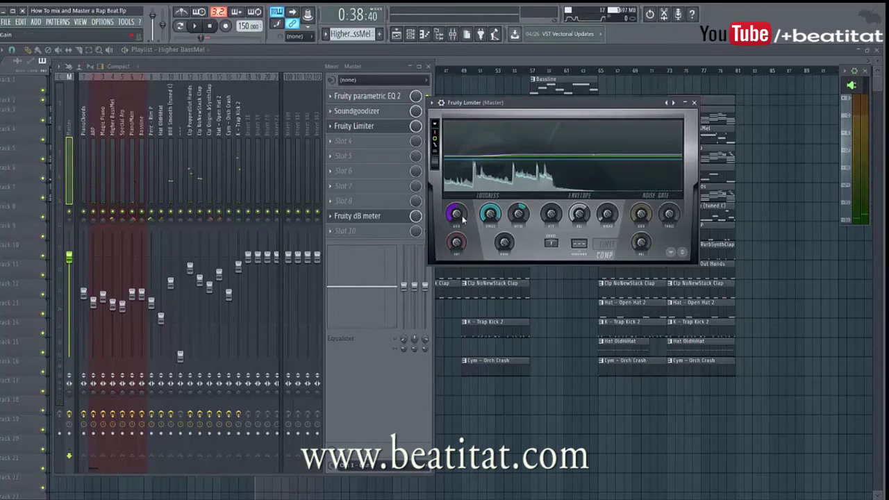
pyautogui.press('space')
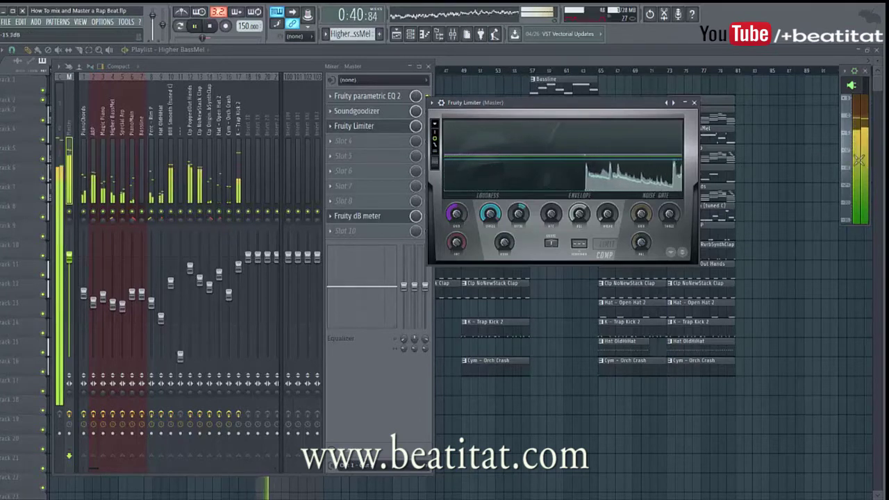
pyautogui.moveTo(504, 242); pyautogui.dragTo(504, 220)
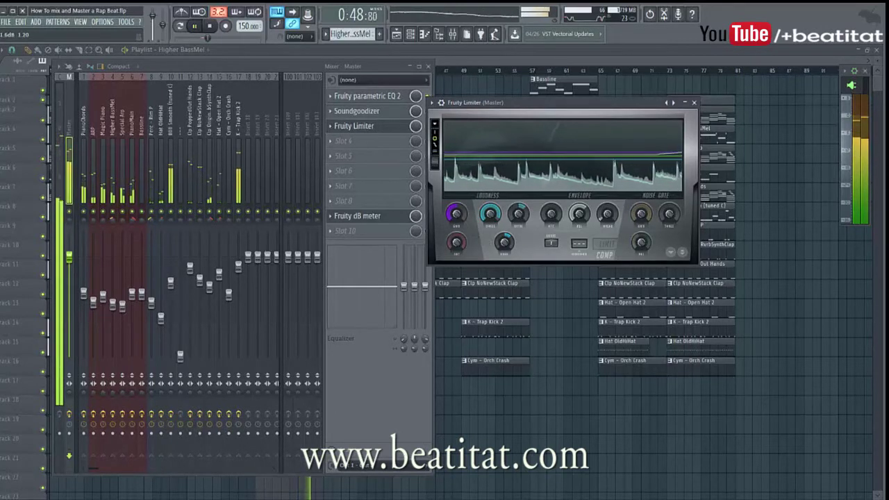
pyautogui.click(210, 28)
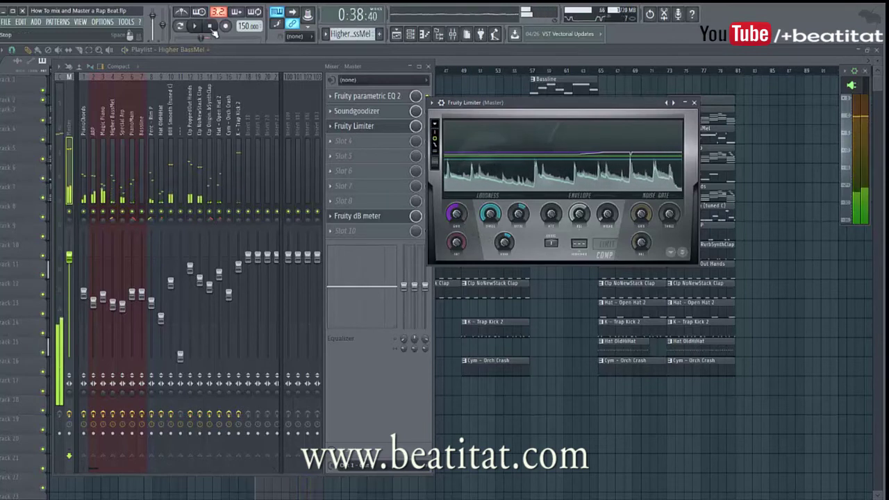
pyautogui.click(693, 102)
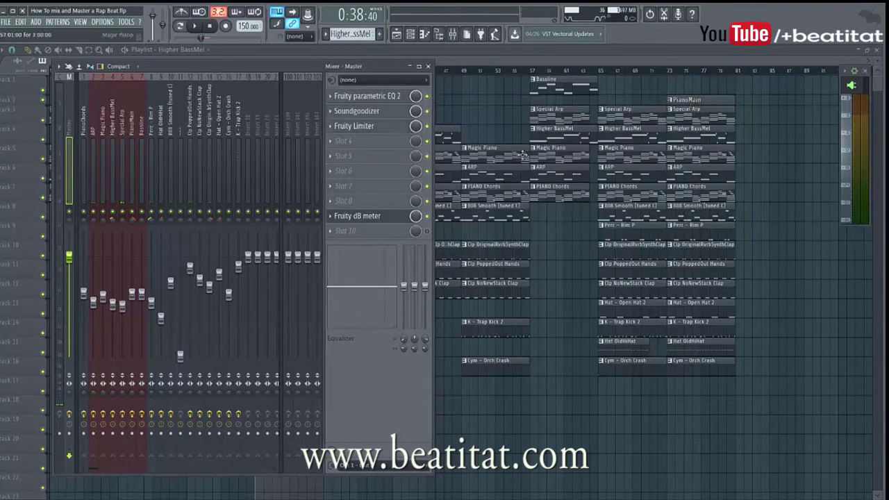
# Step: Load FET Compressor into the Master's effect slot 4 and move its window beside the mixer over the playlist
pyautogui.click(348, 142)
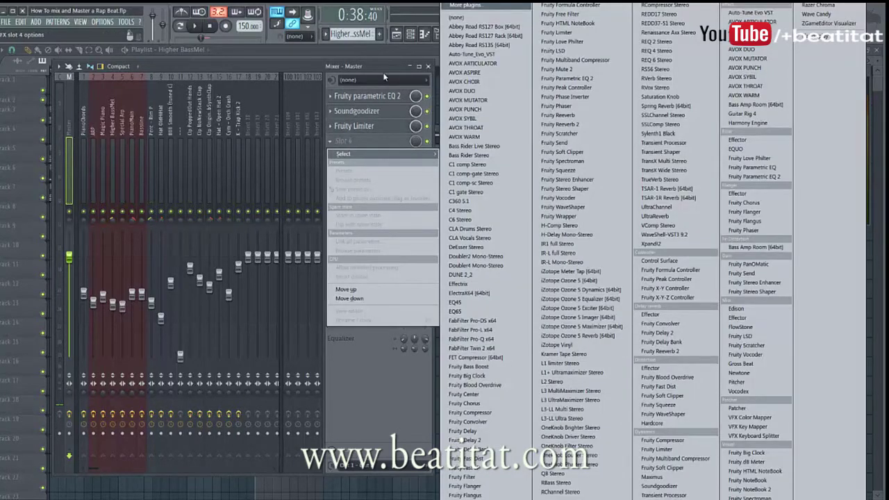
pyautogui.press('Escape')
pyautogui.press('space')
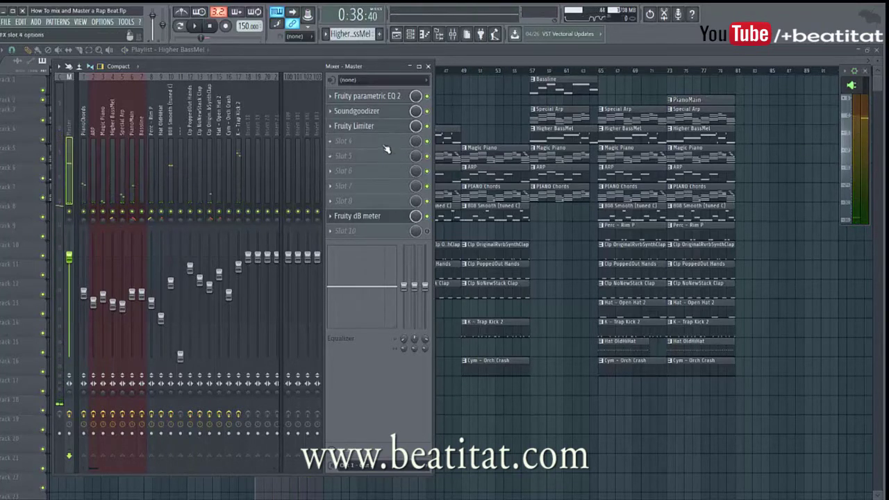
pyautogui.click(387, 148)
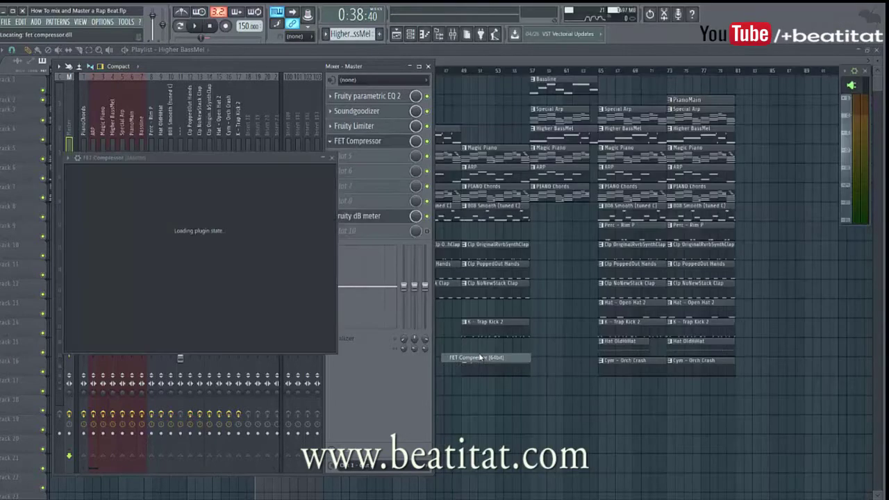
pyautogui.click(476, 357)
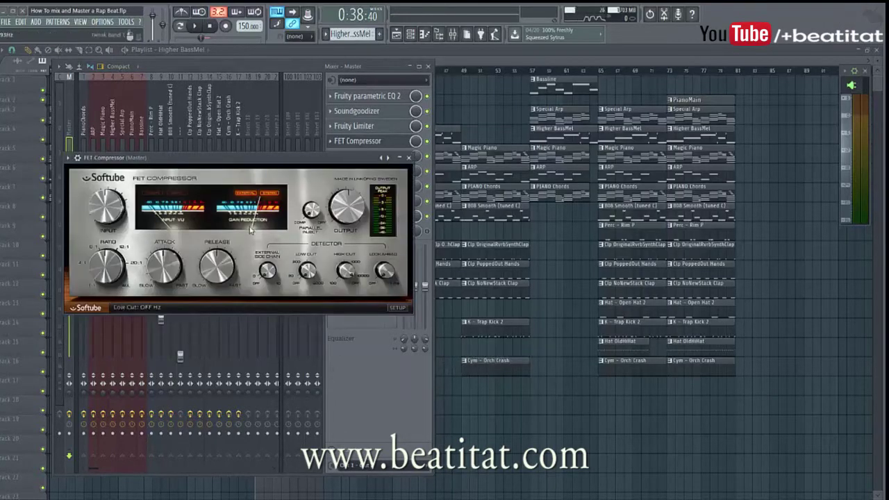
pyautogui.moveTo(303, 158); pyautogui.dragTo(646, 150)
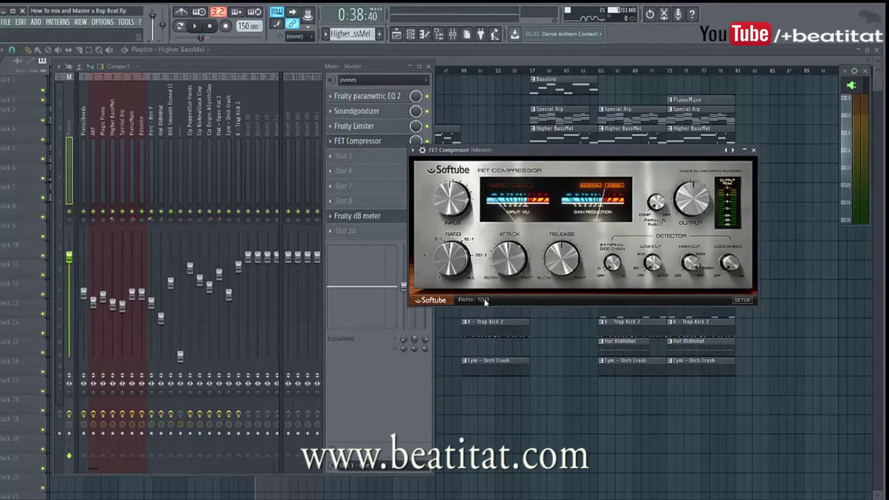
# Step: Play the beat with FET Compressor's parallel inject at 1.000, and turn it back toward the compressed signal
pyautogui.moveTo(450, 258); pyautogui.dragTo(450, 272)
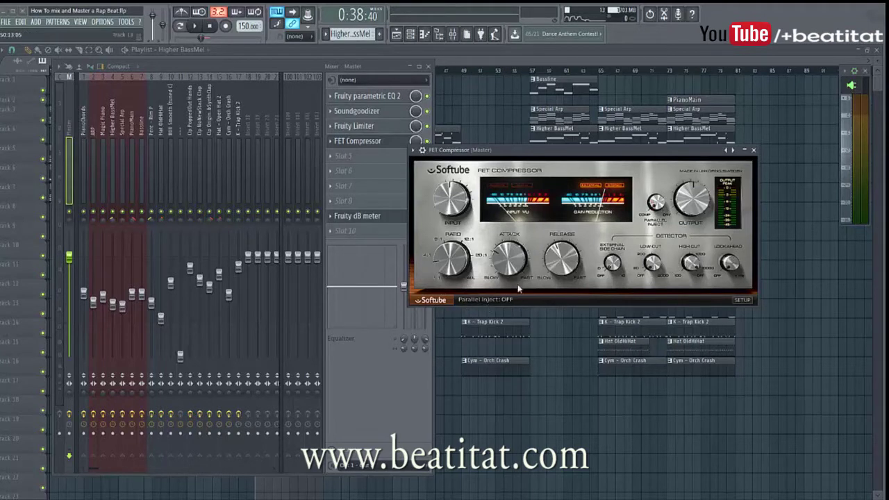
pyautogui.moveTo(656, 202); pyautogui.dragTo(673, 120)
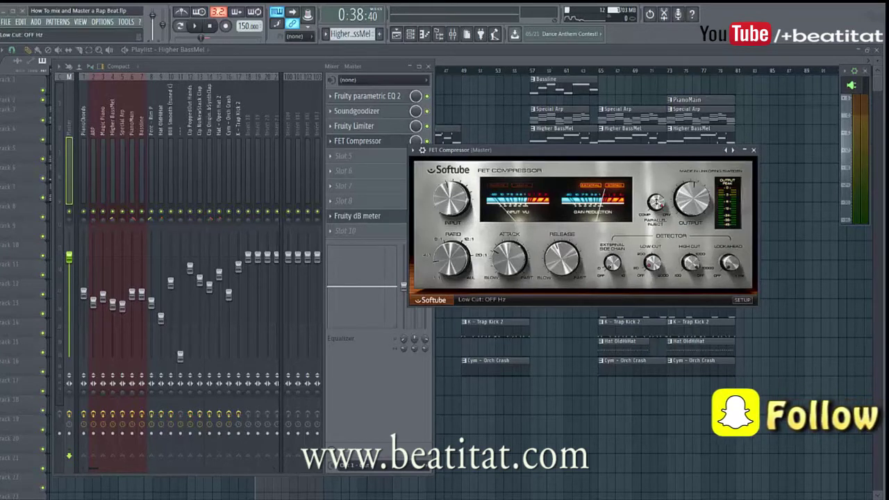
pyautogui.click(196, 25)
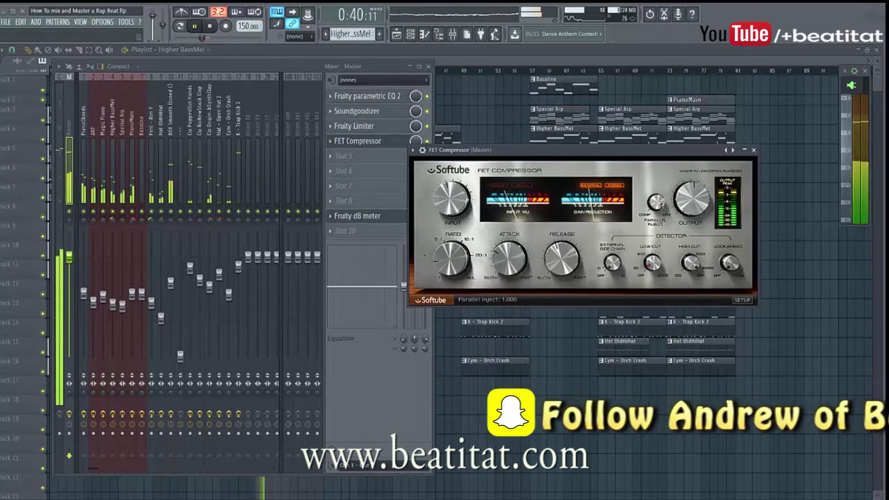
pyautogui.moveTo(660, 204); pyautogui.dragTo(655, 221)
# Step: Adjust FET Compressor's input, ratio and detector settings during playback, using a low cut of about 29 Hz and a lookahead of 0.180 ms
pyautogui.moveTo(453, 190); pyautogui.dragTo(454, 189)
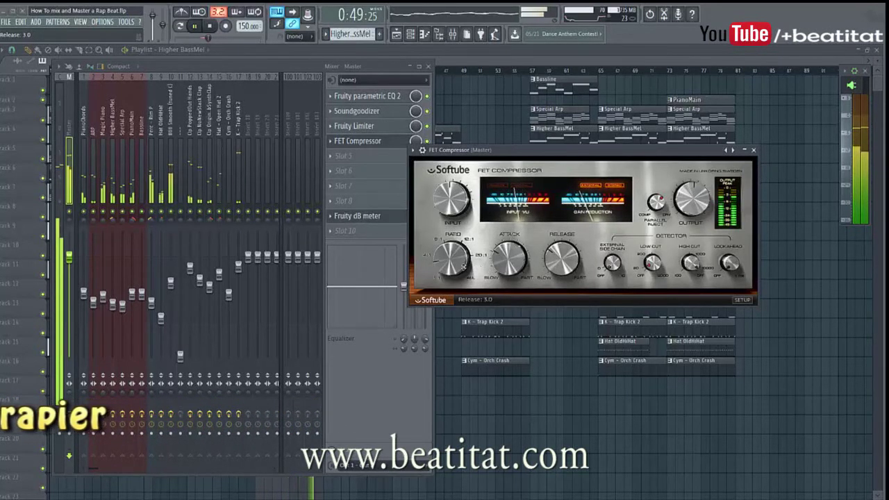
pyautogui.moveTo(459, 265); pyautogui.dragTo(468, 266)
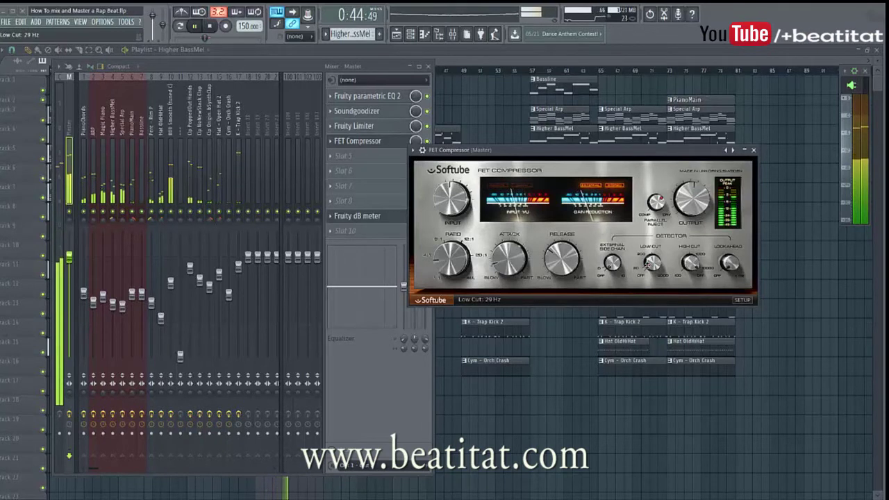
pyautogui.moveTo(694, 266); pyautogui.dragTo(729, 264)
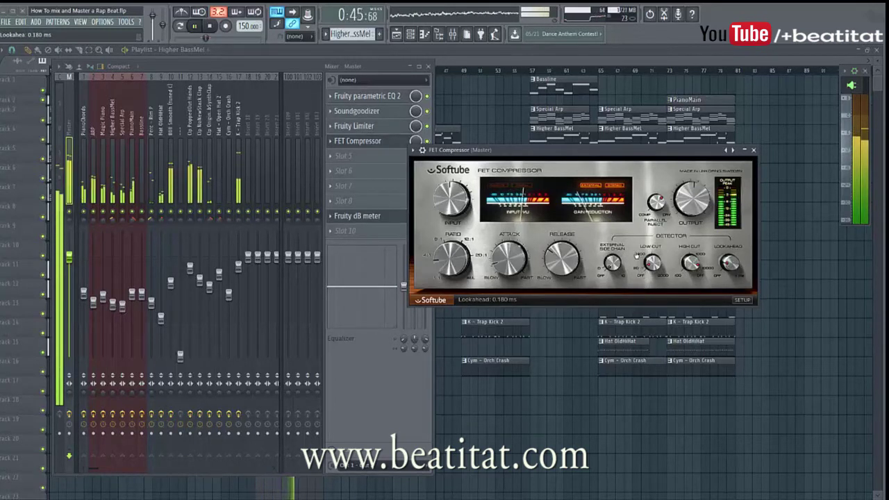
# Step: Raise FET Compressor's output to about 1.7 dB and set parallel inject to 0.640 by ear, and stop playback
pyautogui.moveTo(657, 205); pyautogui.dragTo(659, 209)
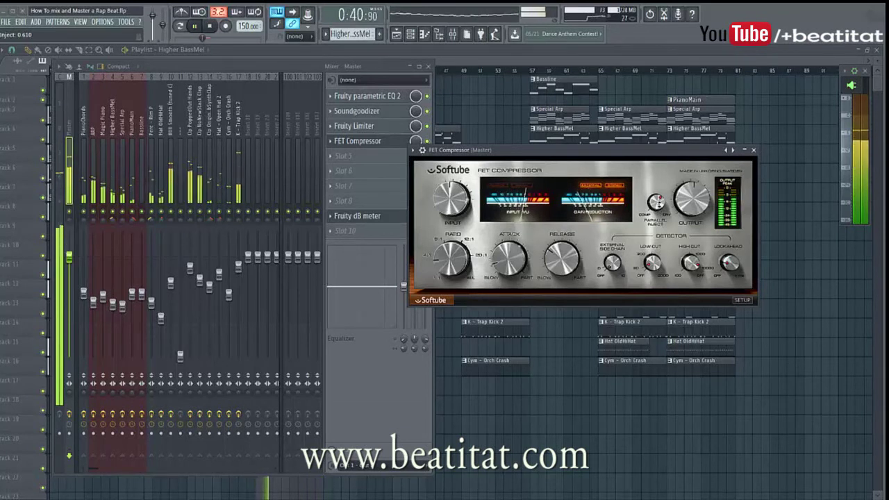
pyautogui.click(694, 205)
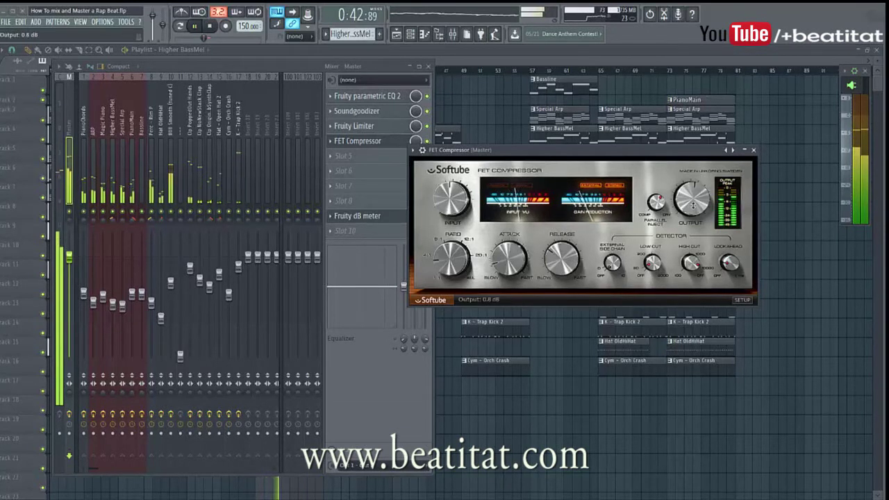
pyautogui.moveTo(694, 204); pyautogui.dragTo(694, 204)
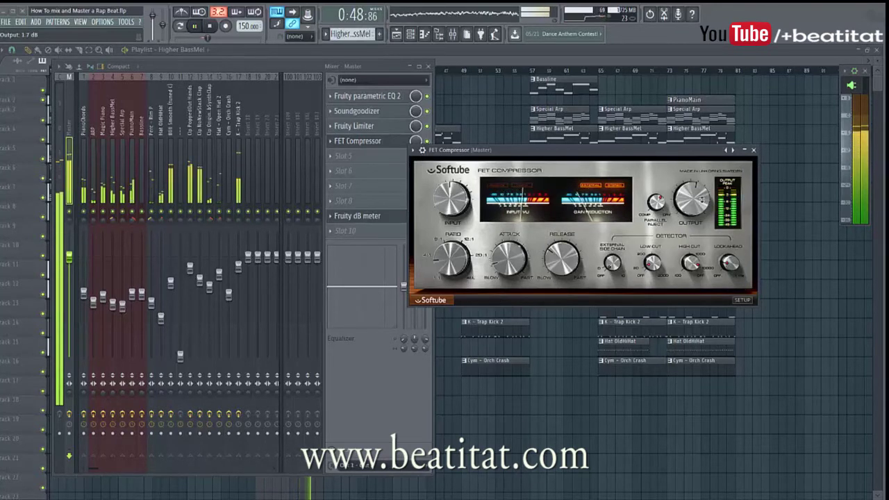
pyautogui.moveTo(701, 199); pyautogui.dragTo(701, 201)
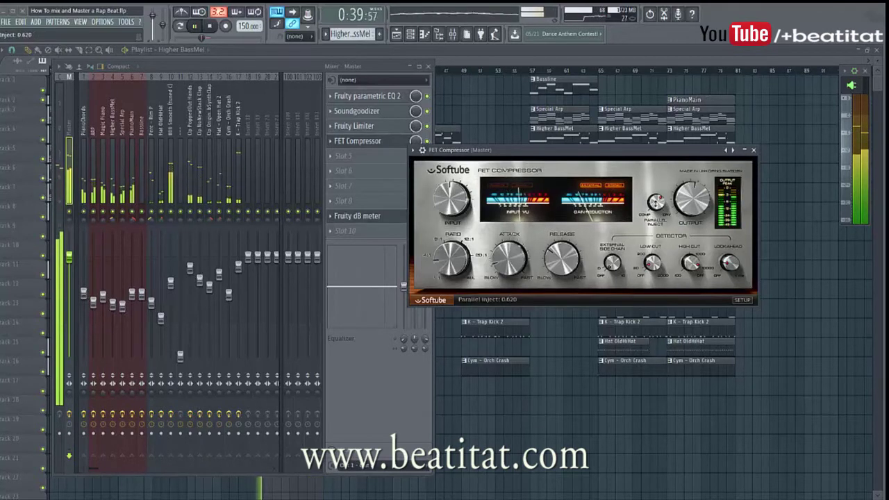
pyautogui.moveTo(655, 201); pyautogui.dragTo(656, 200)
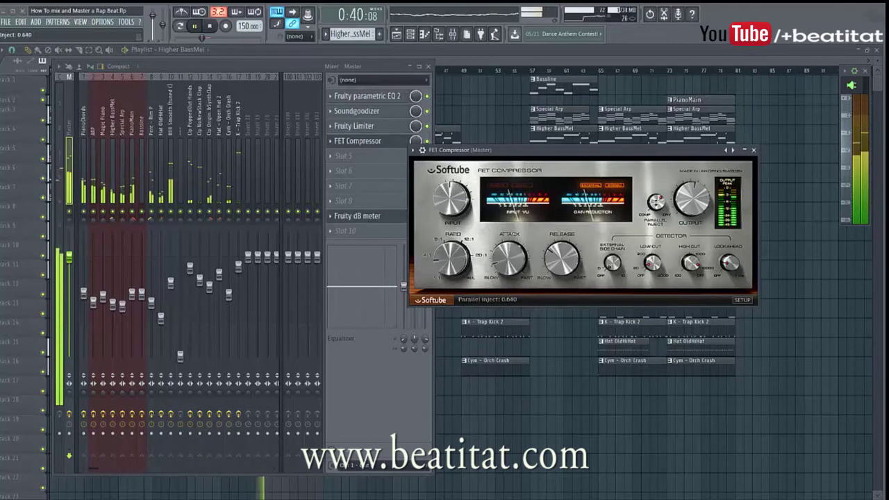
pyautogui.click(209, 26)
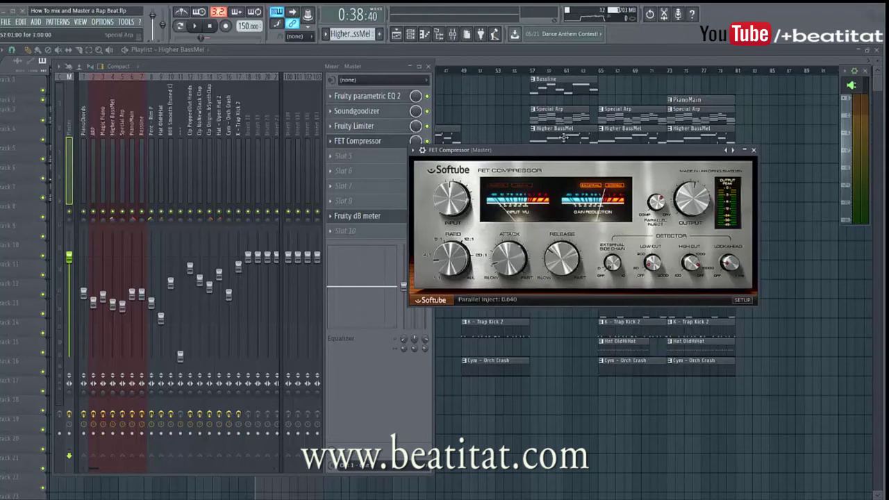
# Step: Review Fruity Limiter's compressor settings alongside FET Compressor and close both plugin windows
pyautogui.moveTo(556, 157); pyautogui.dragTo(609, 145)
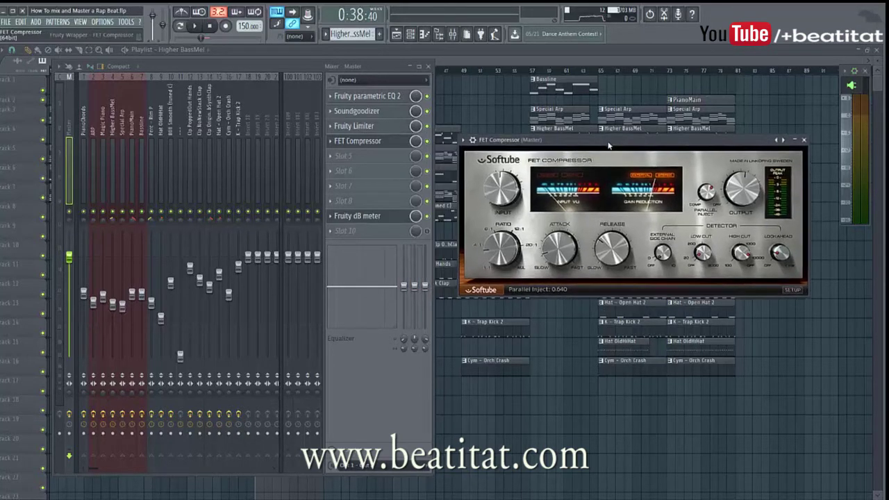
pyautogui.click(385, 126)
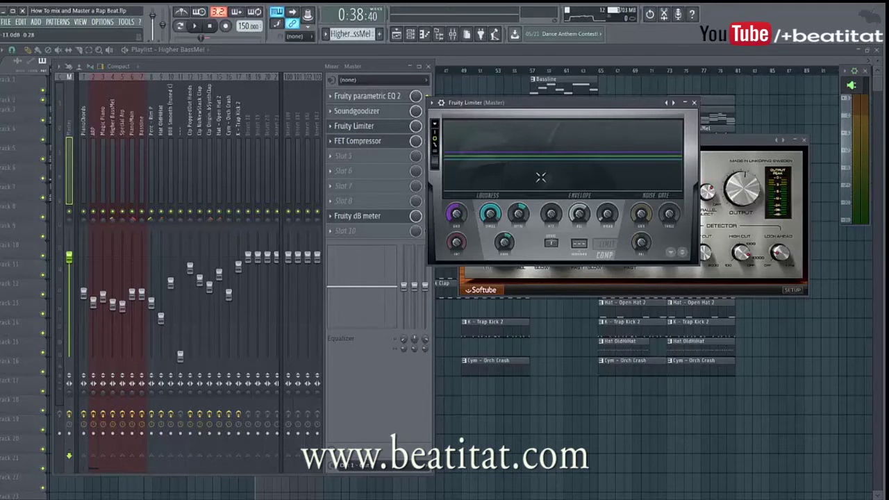
pyautogui.click(694, 102)
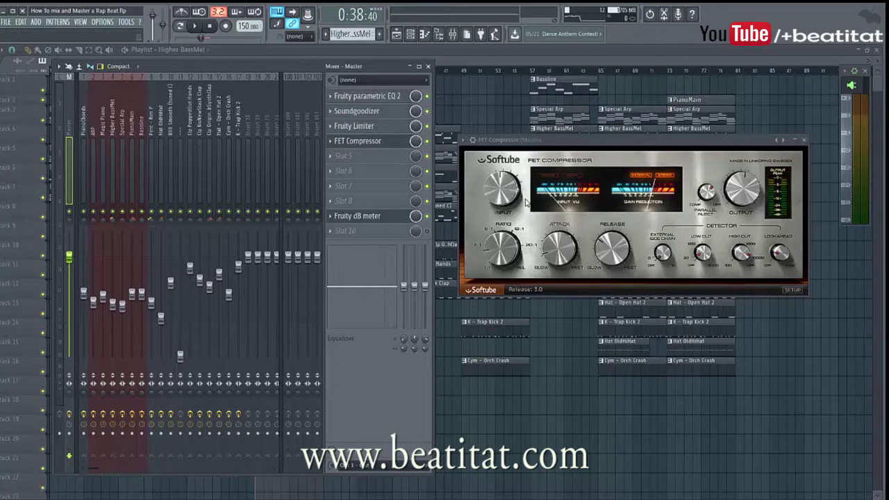
pyautogui.click(804, 140)
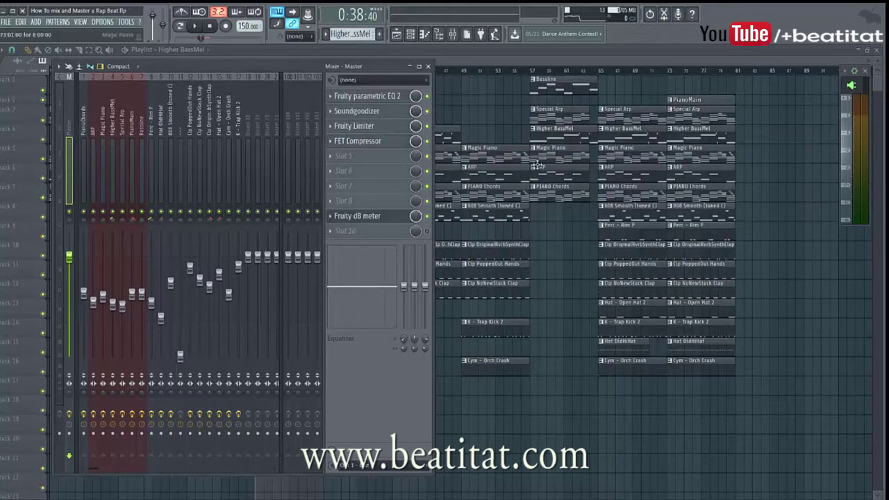
# Step: Load the C4 Stereo multiband processor into Master effect slot 5 through WaveShell-VST3 9.2
pyautogui.click(400, 159)
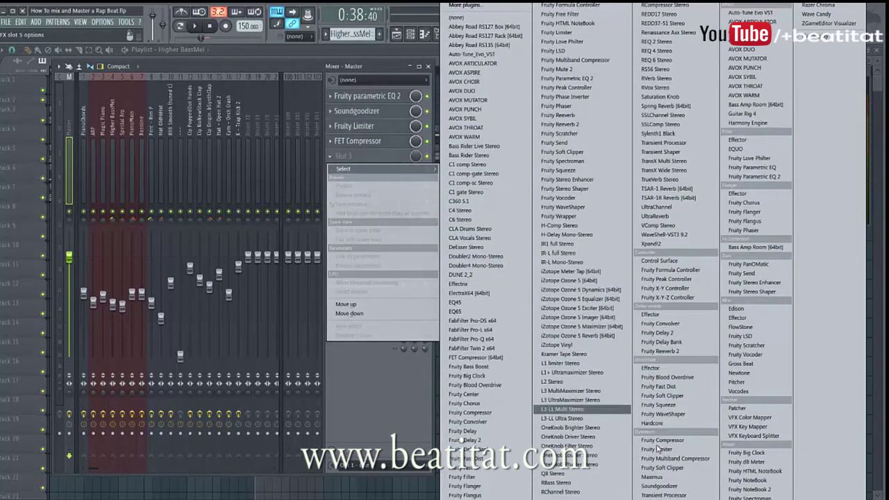
pyautogui.click(700, 237)
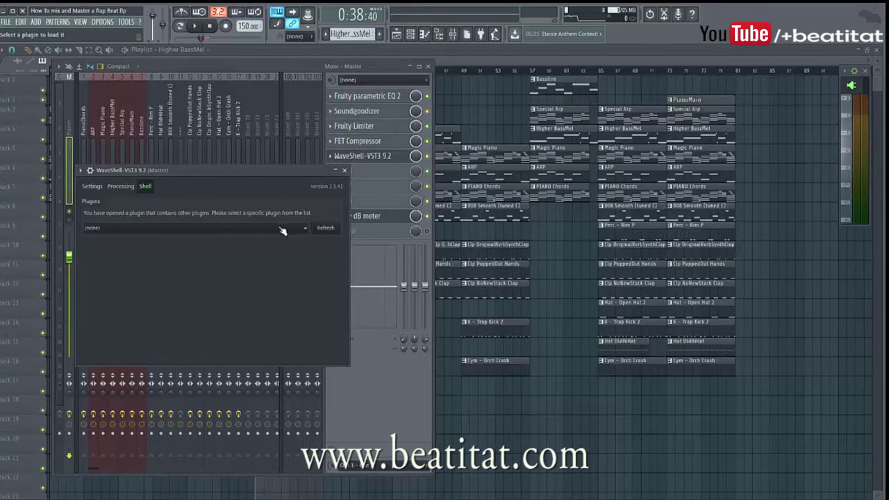
pyautogui.click(282, 228)
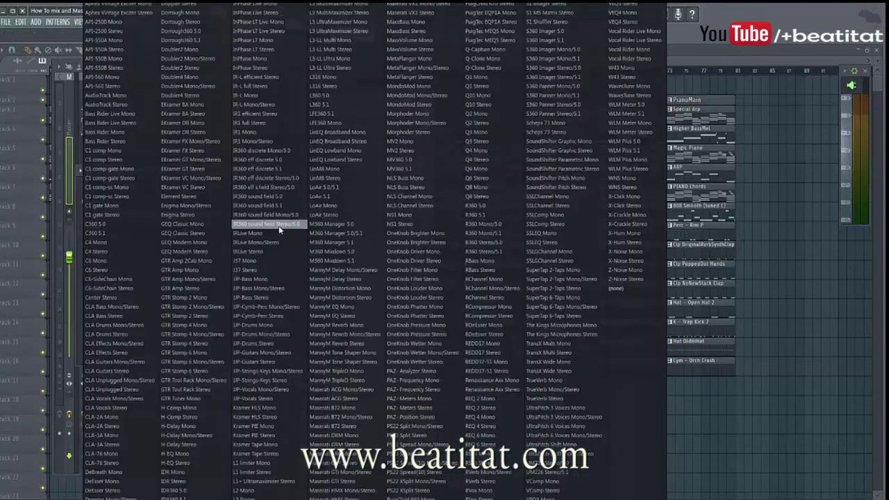
pyautogui.click(147, 252)
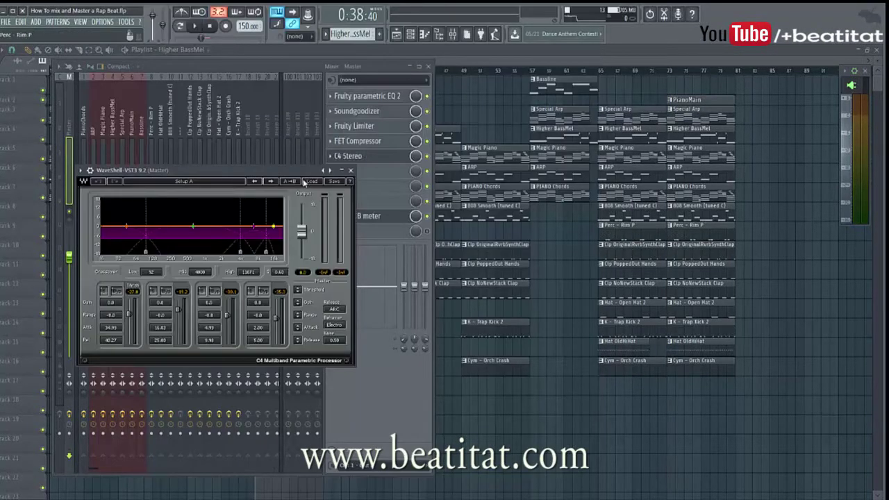
# Step: Load the Multi Electro Mastering factory preset in C4 Stereo and close the plugin window
pyautogui.click(310, 181)
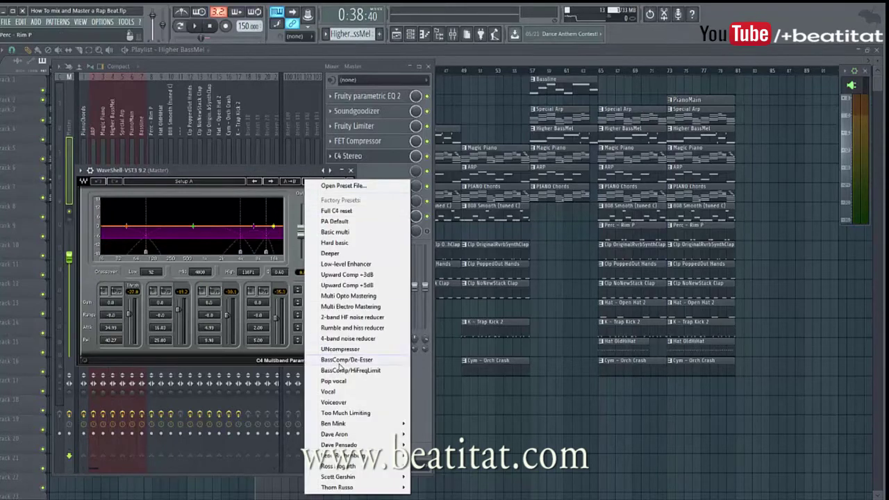
pyautogui.click(377, 309)
pyautogui.click(351, 170)
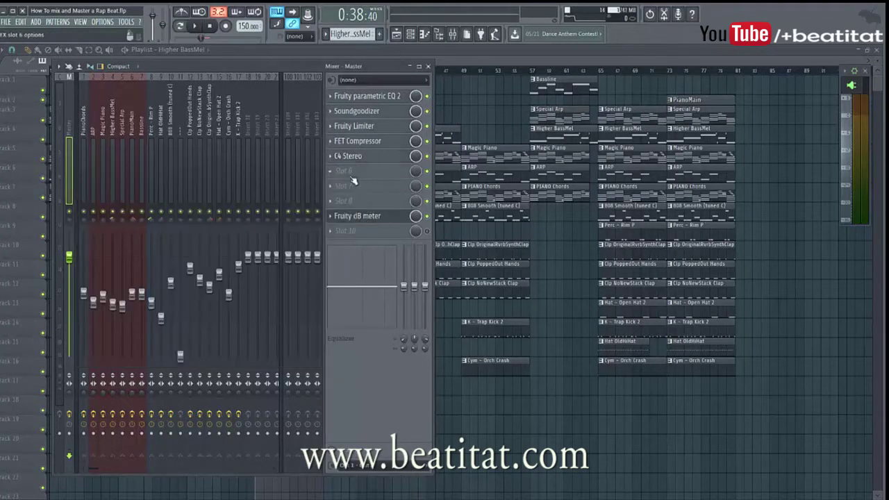
pyautogui.click(357, 169)
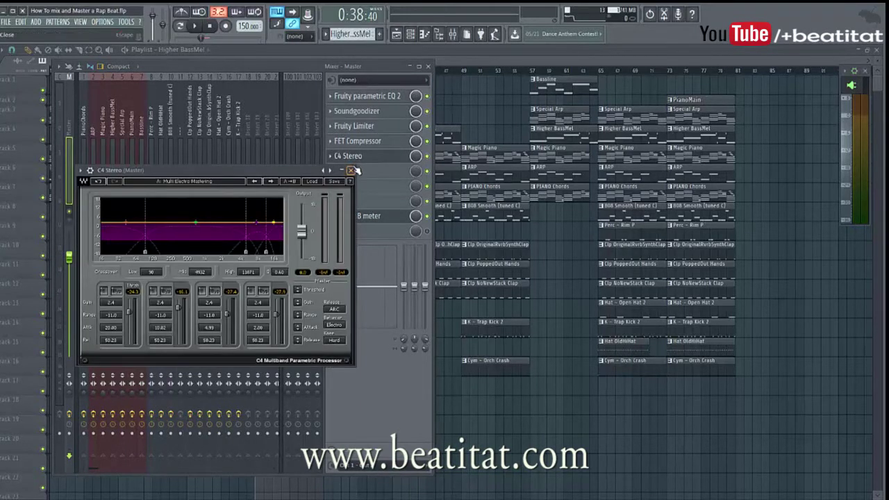
pyautogui.click(355, 169)
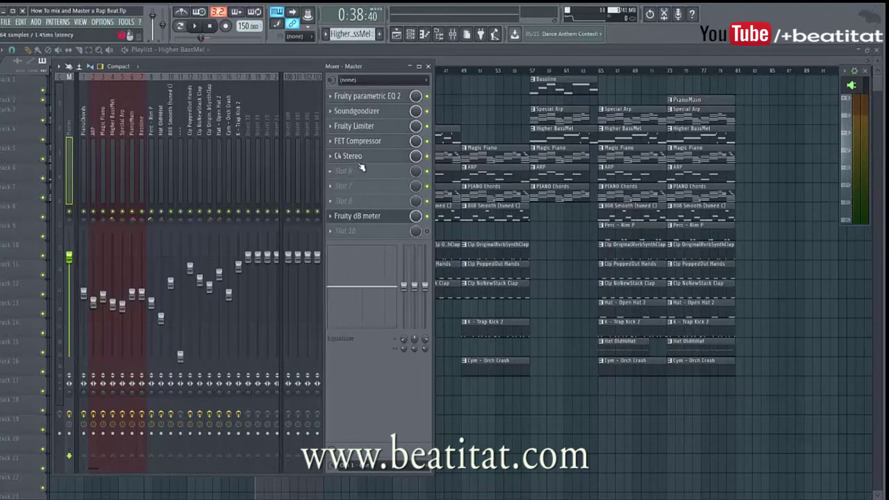
# Step: Play the beat while switching FET Compressor and C4 Stereo on and off to compare, and stop playback
pyautogui.press('space')
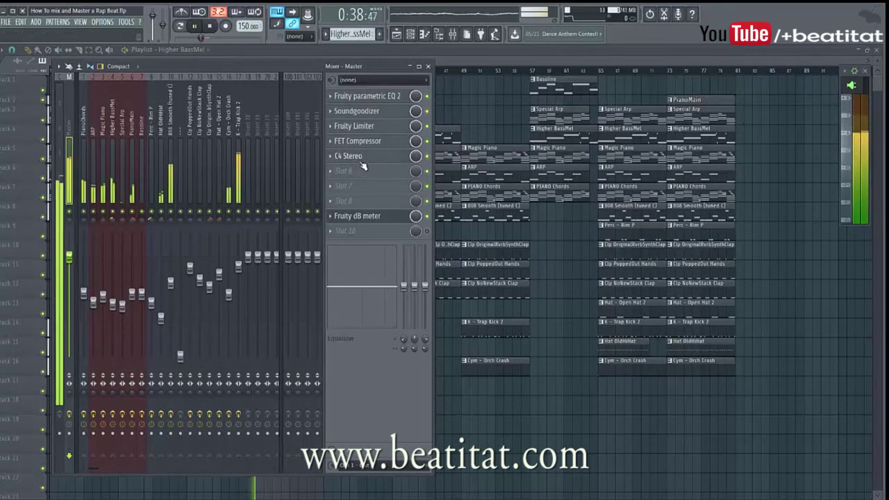
pyautogui.click(428, 142)
pyautogui.click(429, 156)
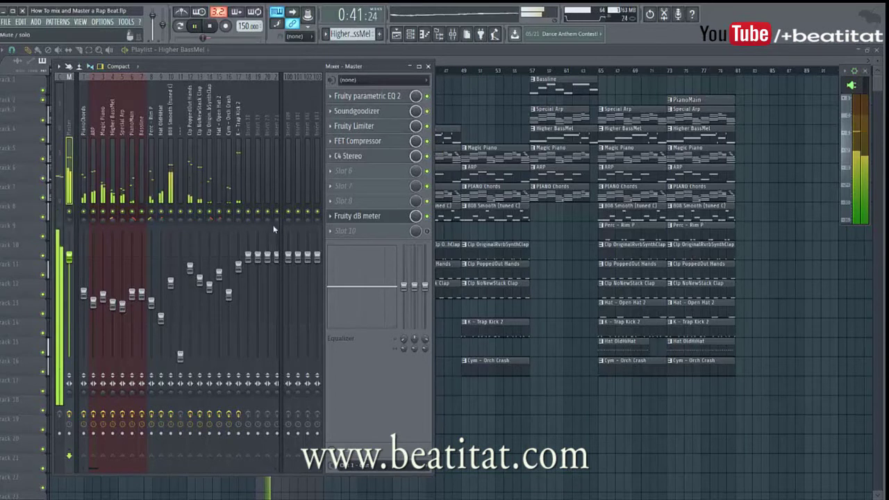
pyautogui.click(210, 26)
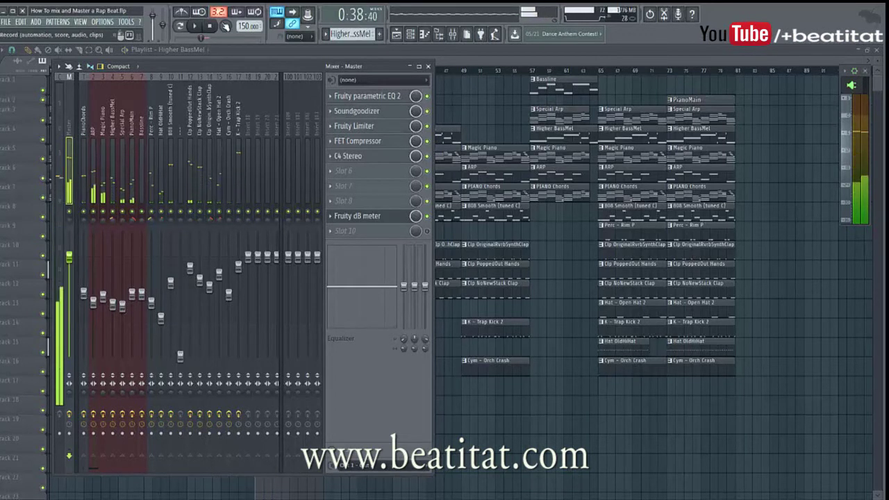
# Step: Set the FL Studio ASIO buffer size to 512 in the audio settings and close the settings
pyautogui.click(100, 22)
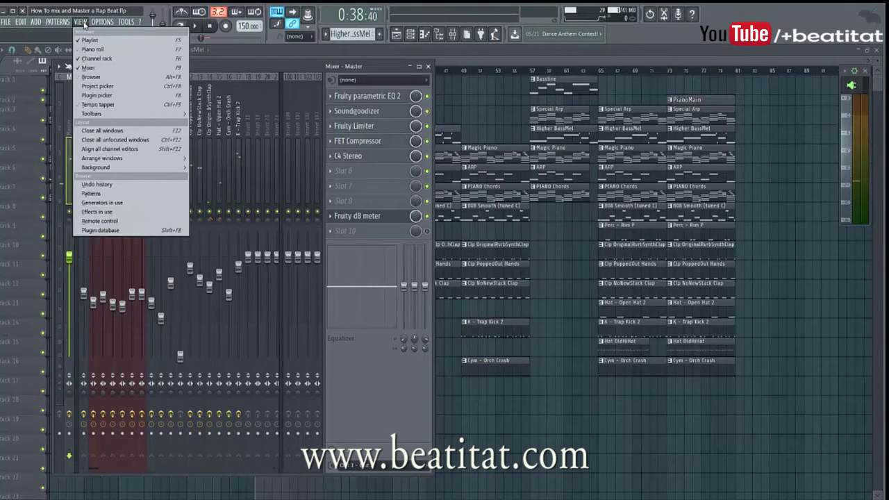
pyautogui.click(115, 49)
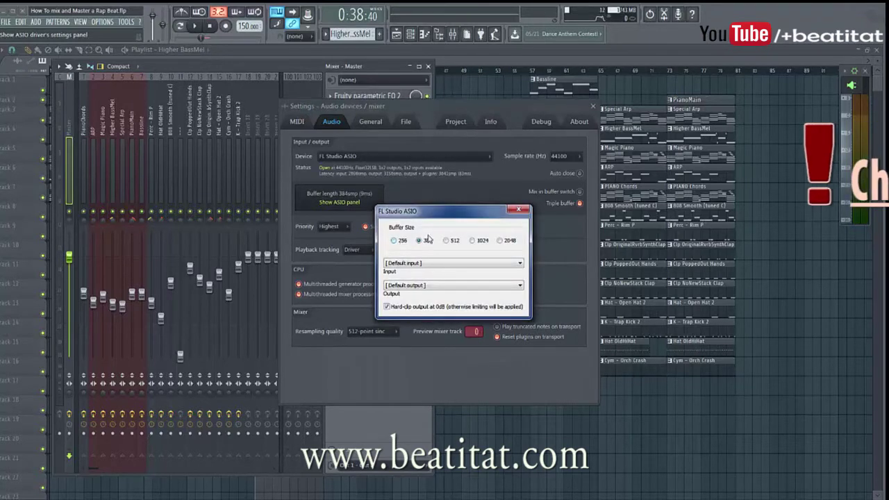
pyautogui.click(394, 240)
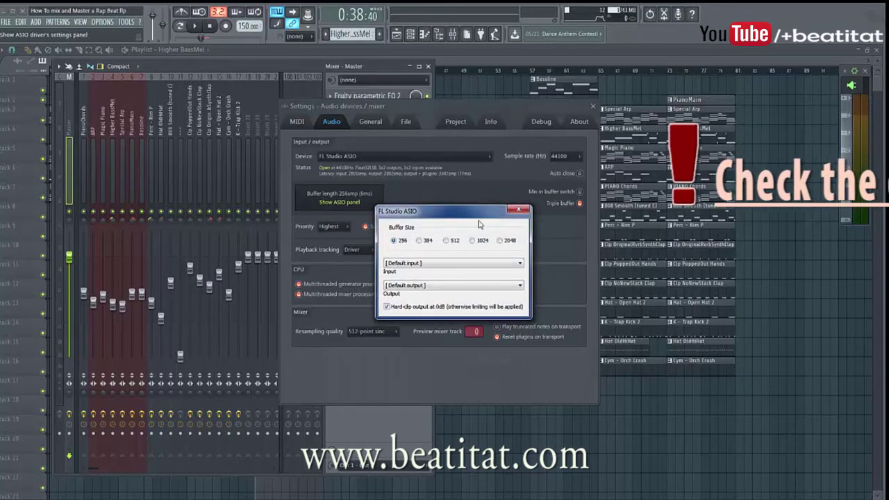
pyautogui.click(516, 207)
pyautogui.click(338, 202)
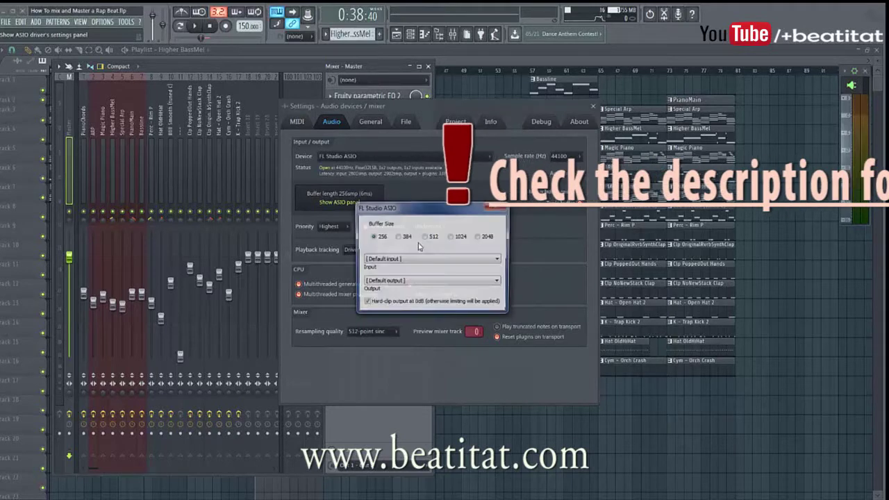
pyautogui.click(431, 238)
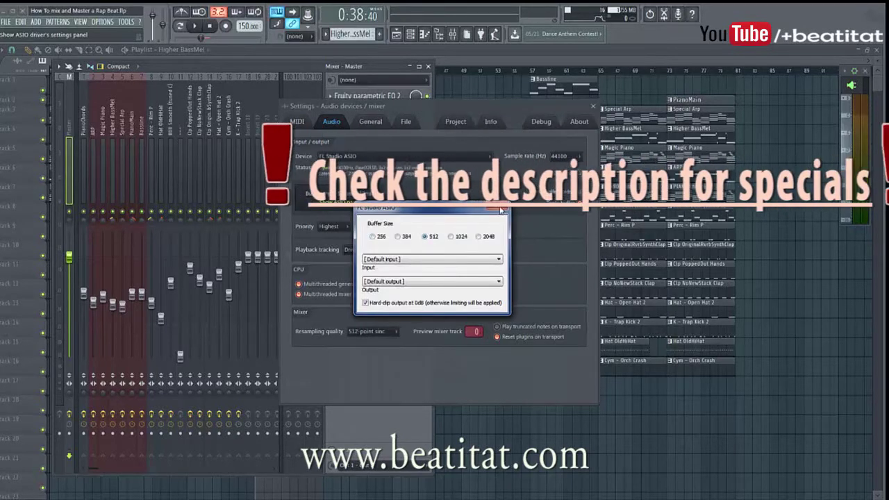
pyautogui.click(592, 106)
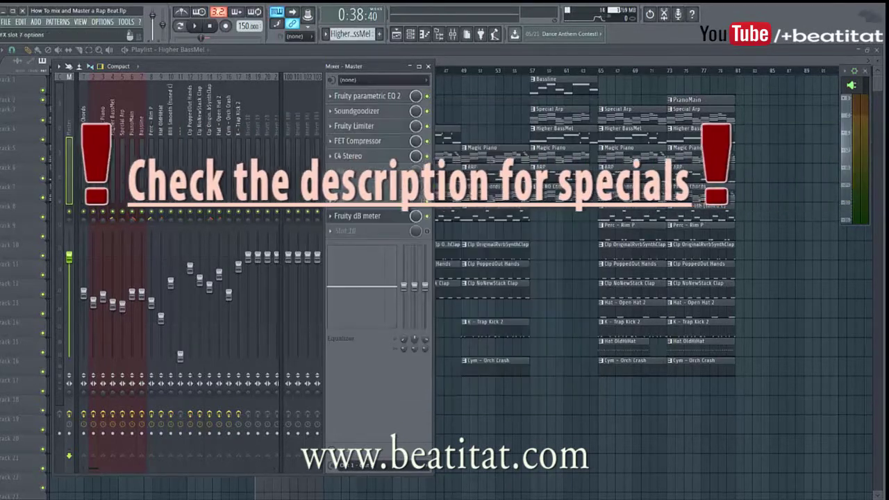
# Step: Lower the Hat OldHiHat track's volume slightly during playback and return to the Master track
pyautogui.press('space')
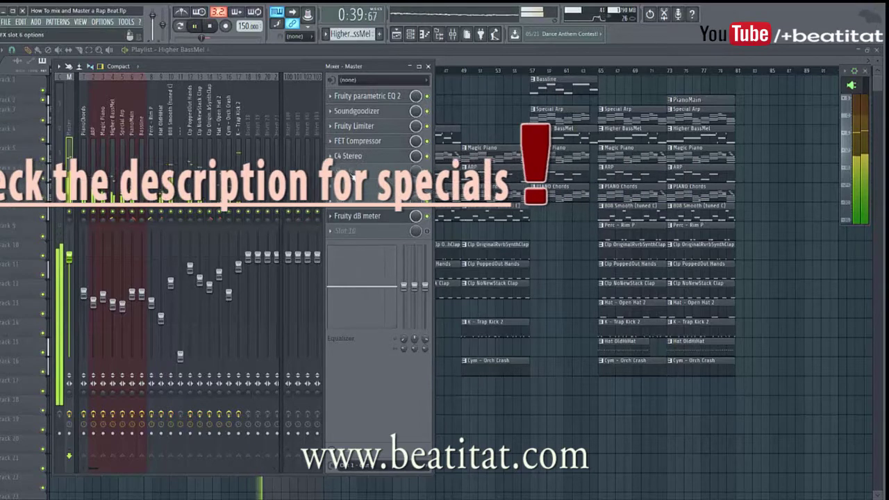
pyautogui.click(162, 318)
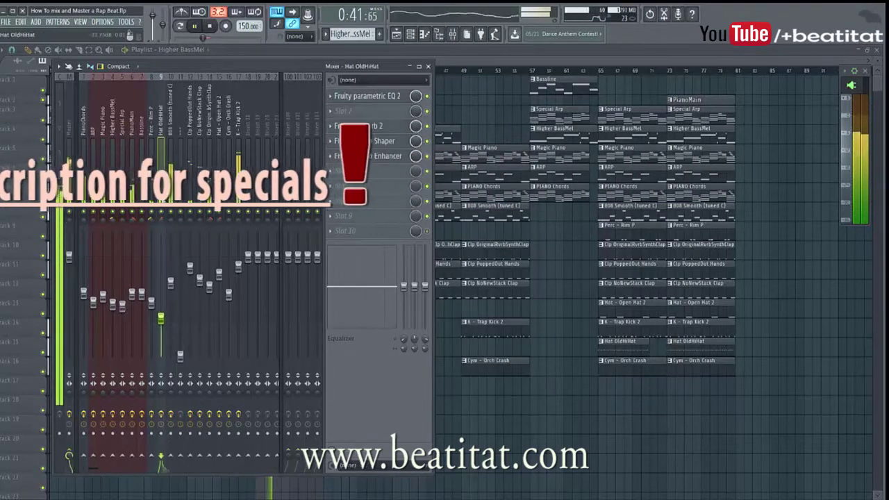
pyautogui.moveTo(167, 316); pyautogui.dragTo(167, 319)
pyautogui.click(69, 166)
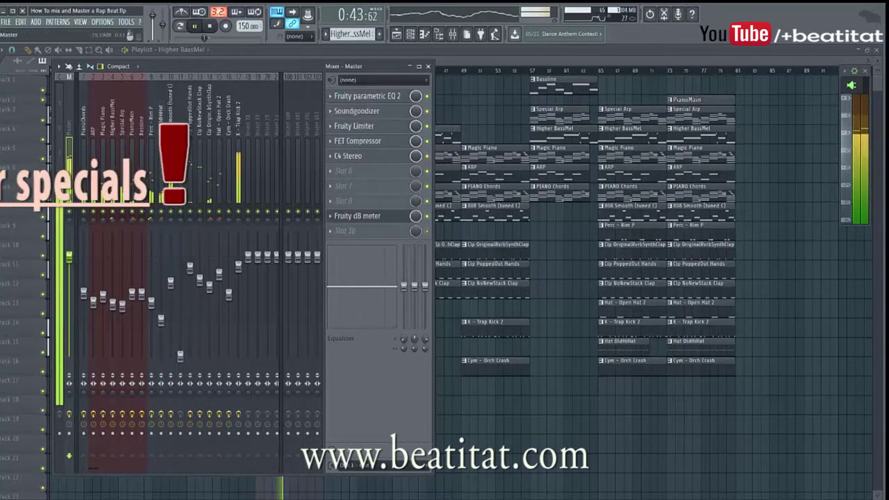
# Step: Add a second Fruity Limiter to the Master track in effect slot 6
pyautogui.click(361, 171)
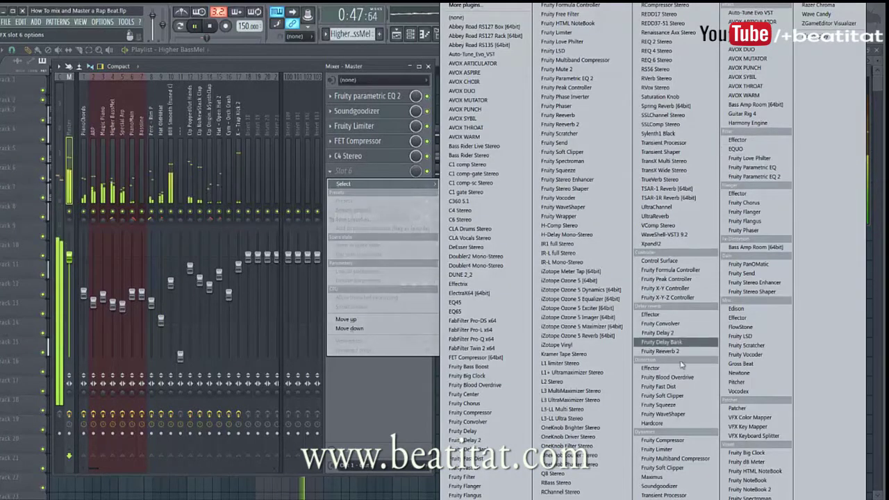
pyautogui.click(674, 450)
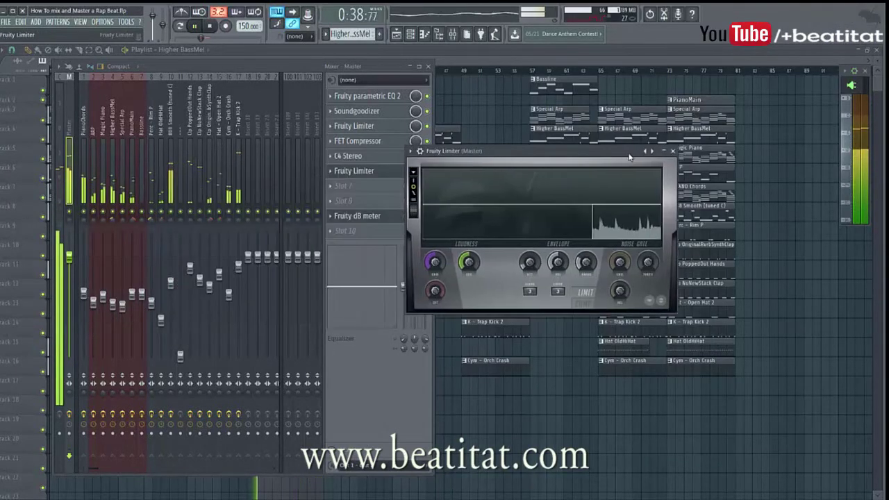
pyautogui.moveTo(629, 157); pyautogui.dragTo(636, 157)
# Step: Show the slot 6 Fruity Limiter's compressor settings, lower its threshold by ear during playback, and close it
pyautogui.click(591, 306)
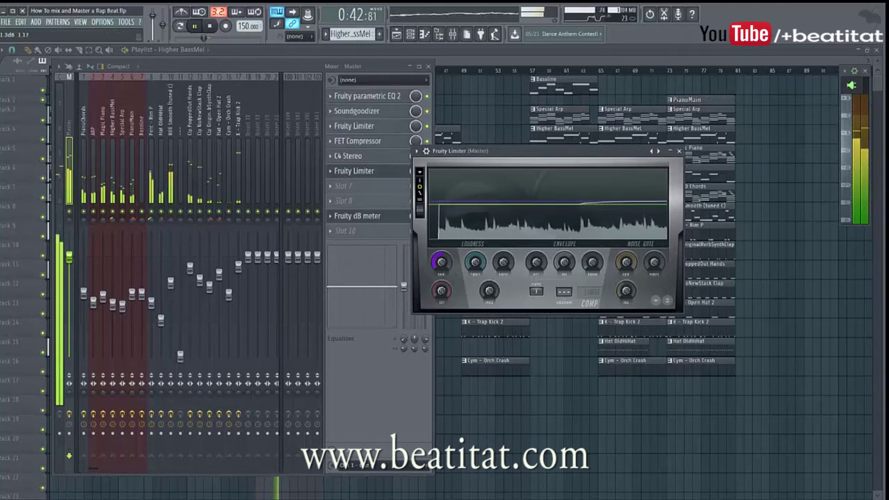
pyautogui.moveTo(475, 263); pyautogui.dragTo(475, 266)
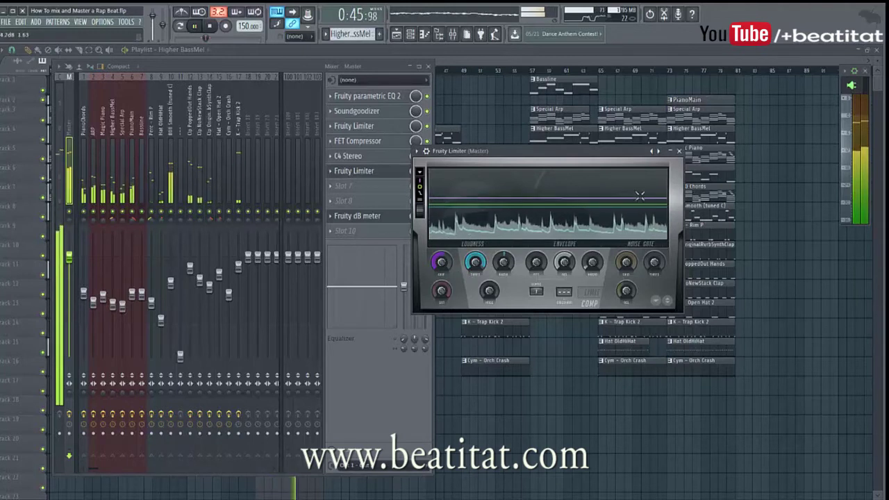
pyautogui.click(679, 151)
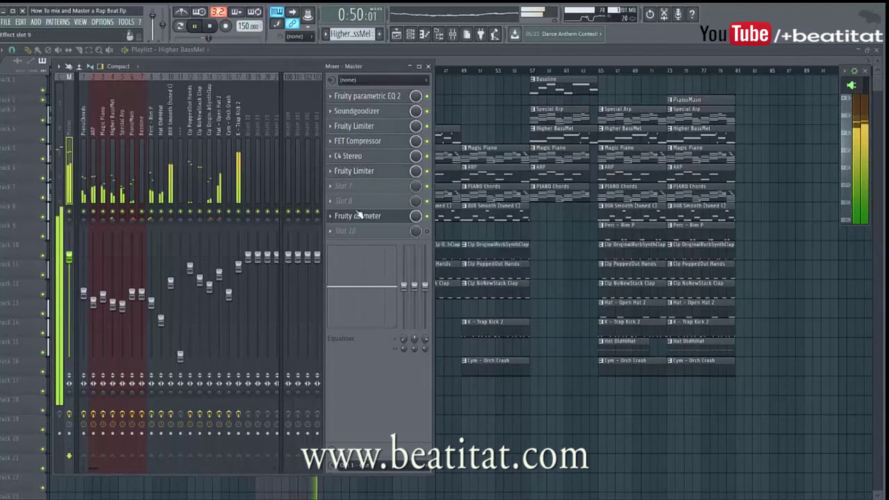
# Step: Add another Fruity Limiter to the Master track in effect slot 8, before Fruity dB meter
pyautogui.click(377, 202)
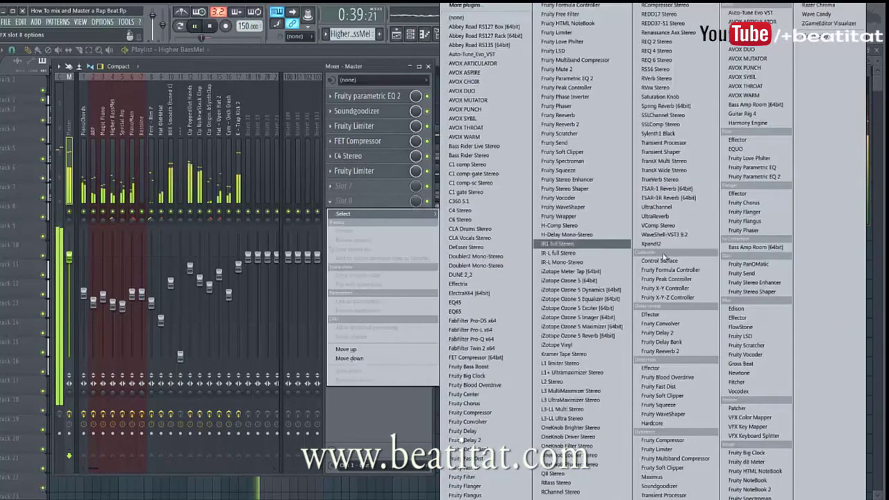
pyautogui.click(657, 450)
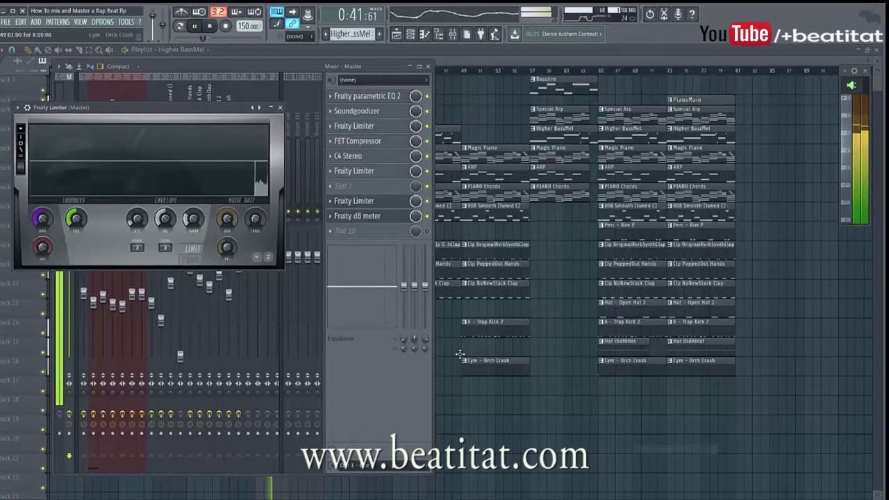
# Step: Raise the compressor ratio and knee of the slot 6 Fruity Limiter by ear, and close its window
pyautogui.click(358, 171)
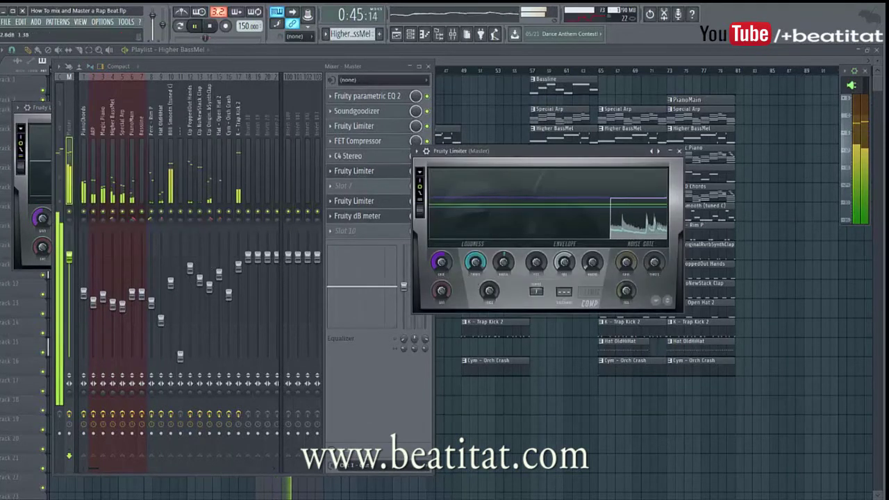
pyautogui.moveTo(502, 263); pyautogui.dragTo(502, 259)
pyautogui.moveTo(490, 292); pyautogui.dragTo(490, 276)
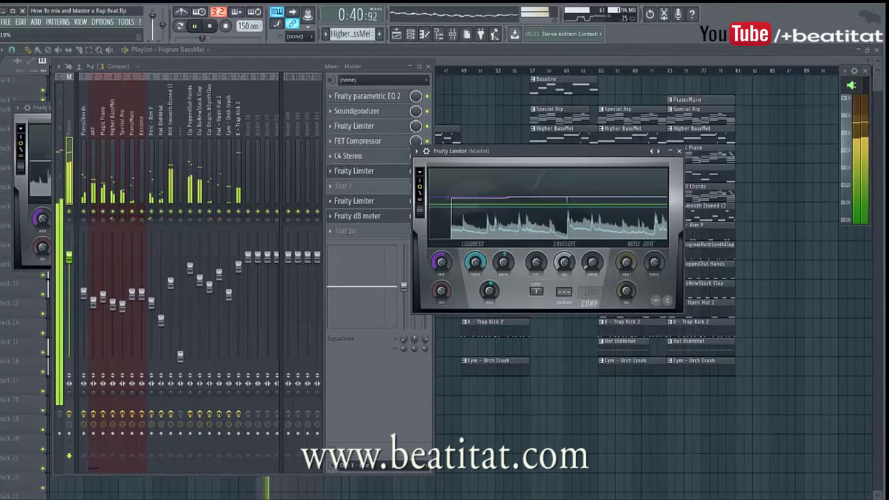
pyautogui.click(679, 150)
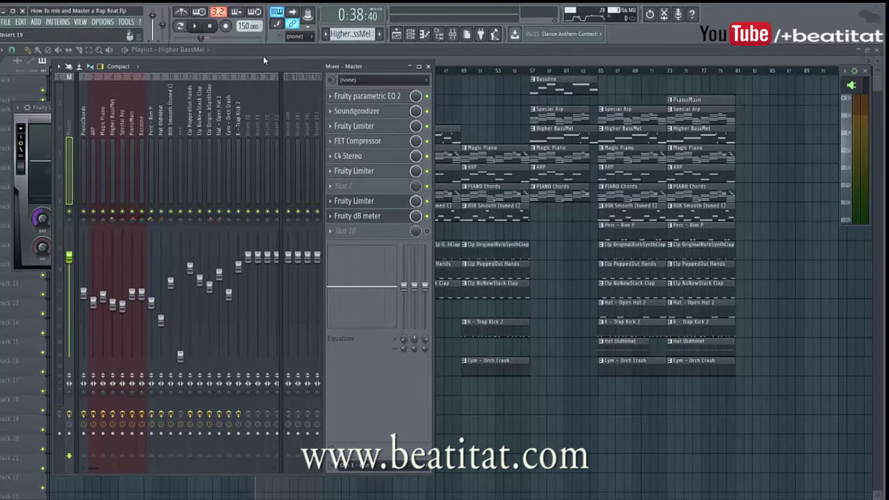
# Step: Review the slot 6 Fruity Limiter's compressor settings and the C4 Stereo band settings
pyautogui.click(385, 179)
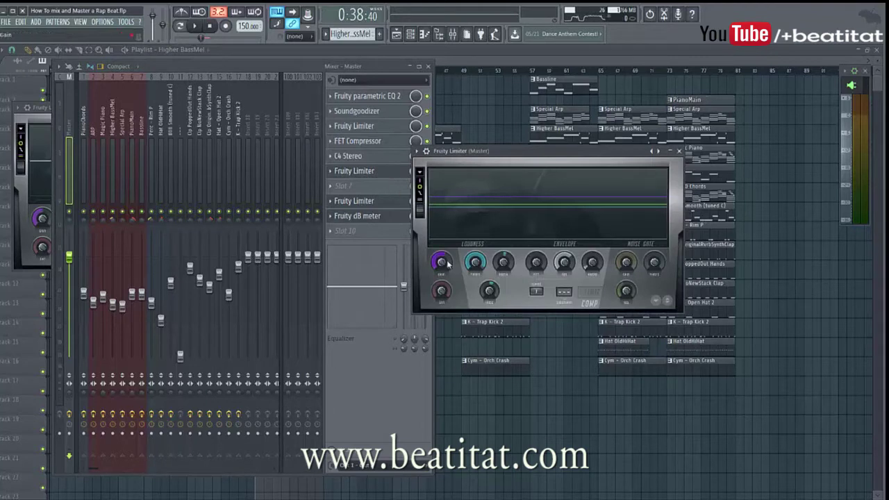
pyautogui.click(362, 156)
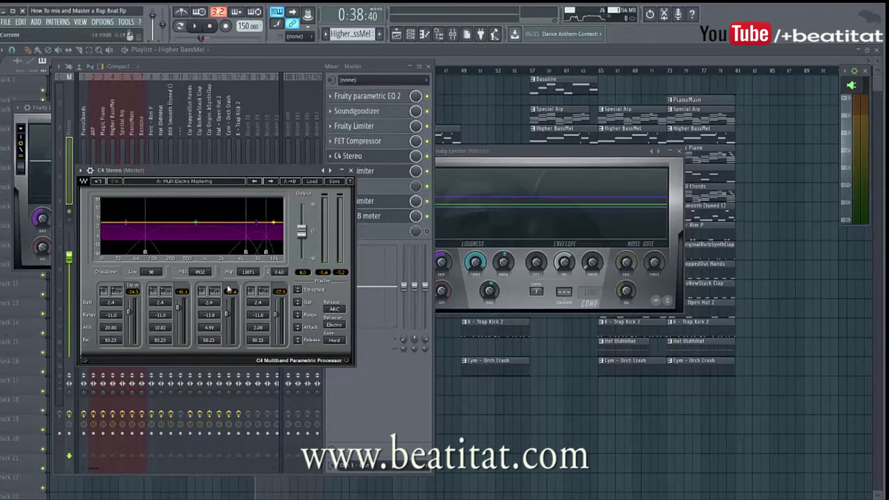
pyautogui.click(351, 171)
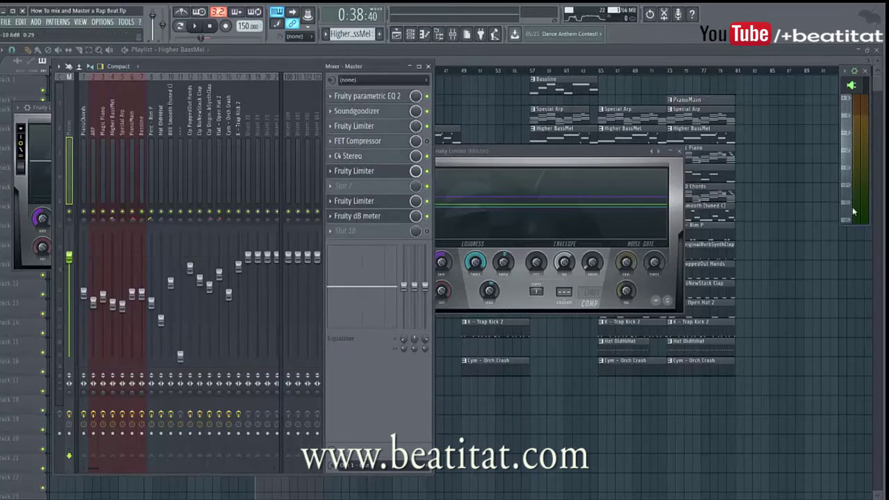
# Step: Play the beat with the slot 6 Fruity Limiter open and toggle FET Compressor to compare the sound
pyautogui.press('space')
pyautogui.click(375, 177)
pyautogui.click(376, 173)
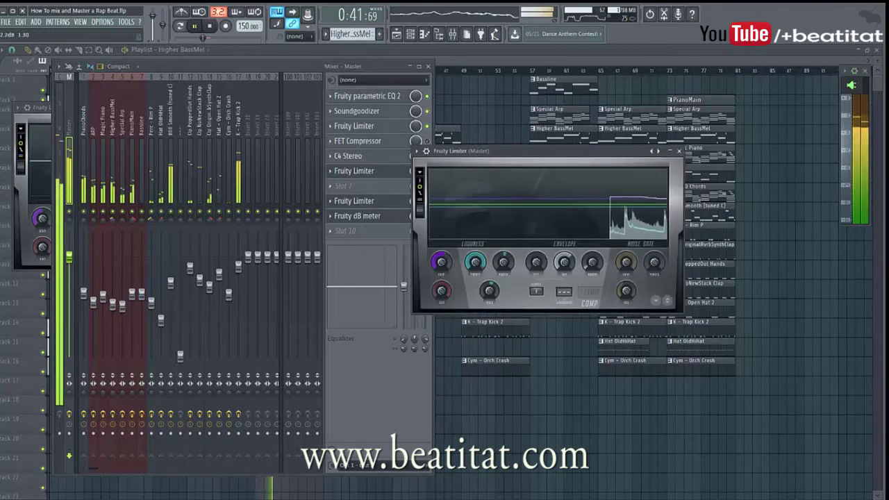
pyautogui.click(427, 142)
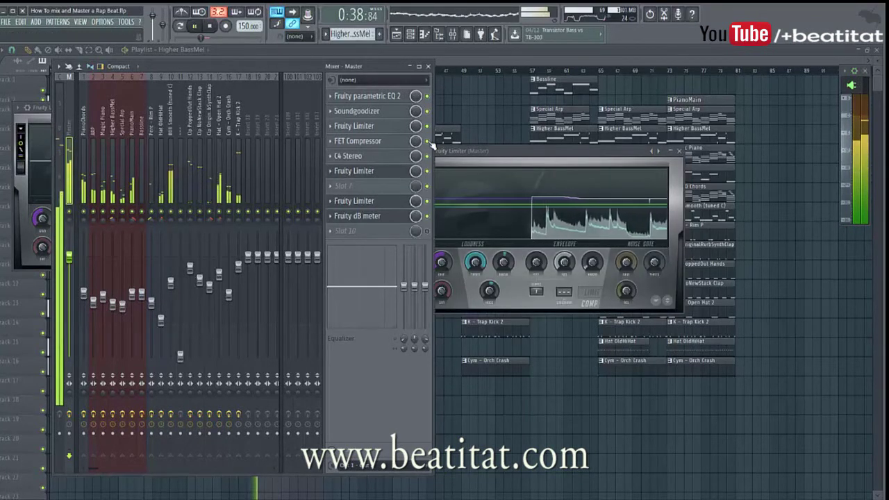
# Step: Close the slot 6 Fruity Limiter and check the clap and Perc - Rim P tracks during playback, returning to the Master track
pyautogui.click(679, 151)
pyautogui.click(208, 191)
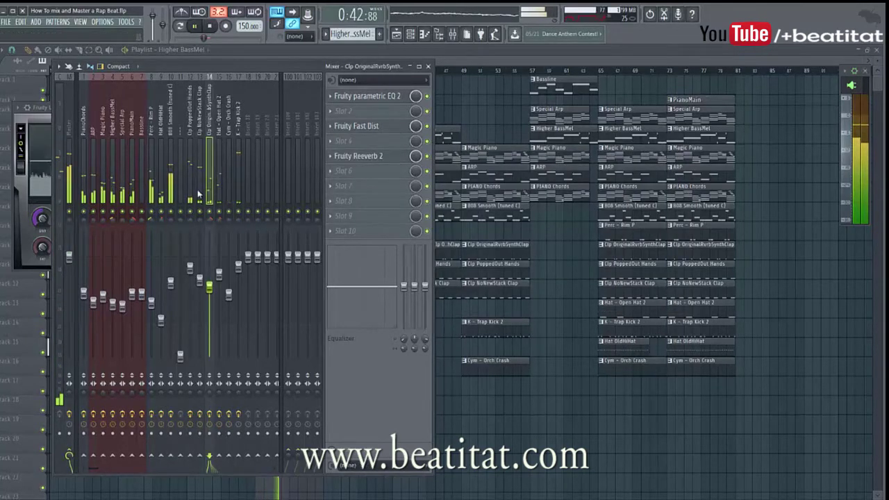
pyautogui.click(196, 193)
pyautogui.click(151, 194)
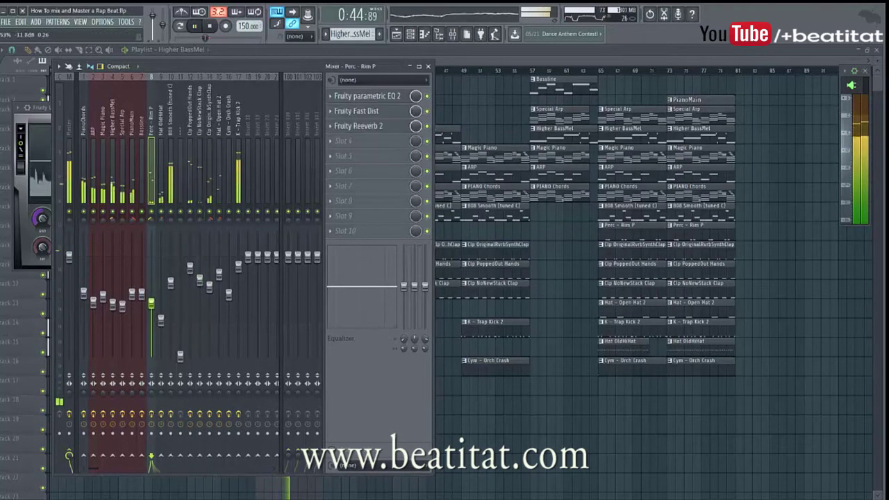
pyautogui.click(180, 178)
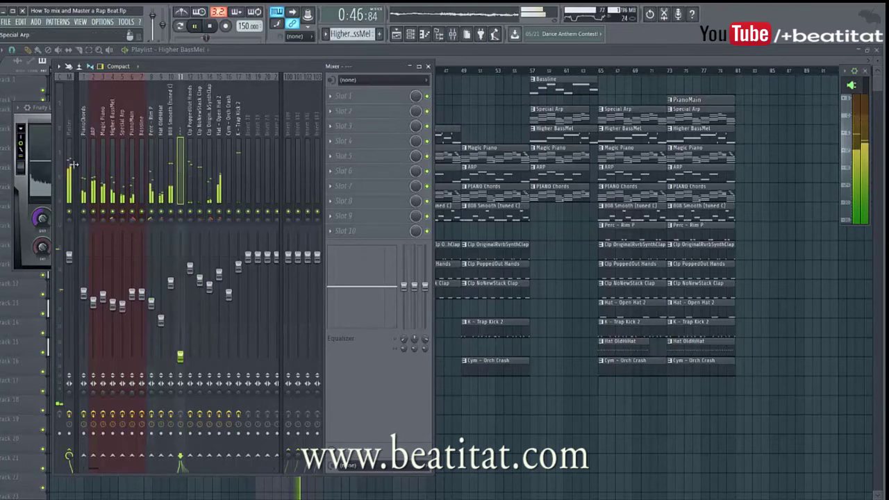
pyautogui.click(69, 167)
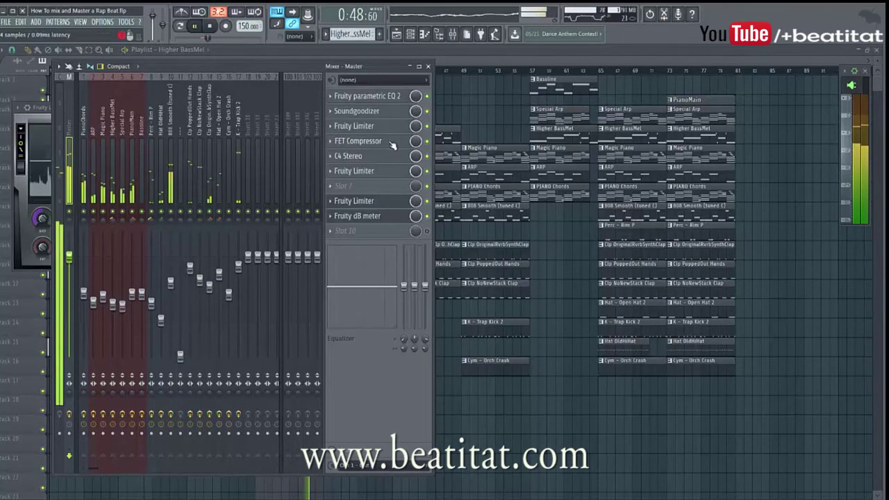
# Step: Set the Parallel Inject of the Master track's FET Compressor to 0.750 and close its window
pyautogui.click(368, 141)
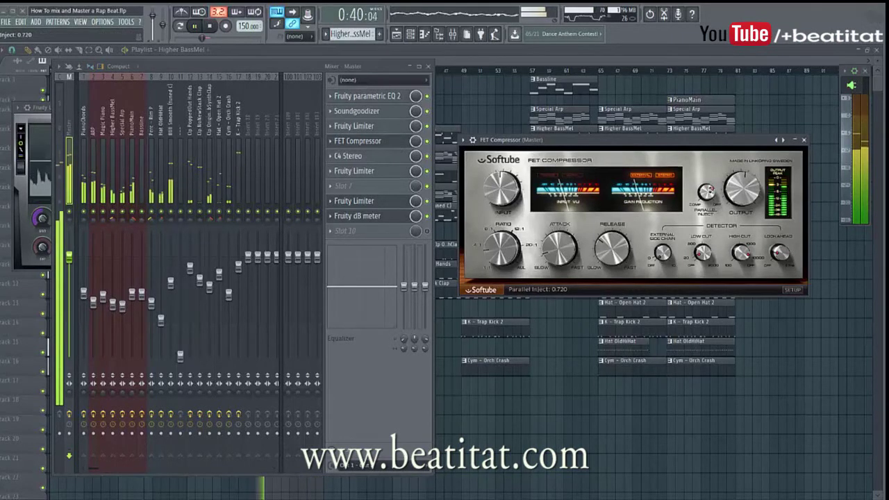
pyautogui.moveTo(707, 192); pyautogui.dragTo(707, 188)
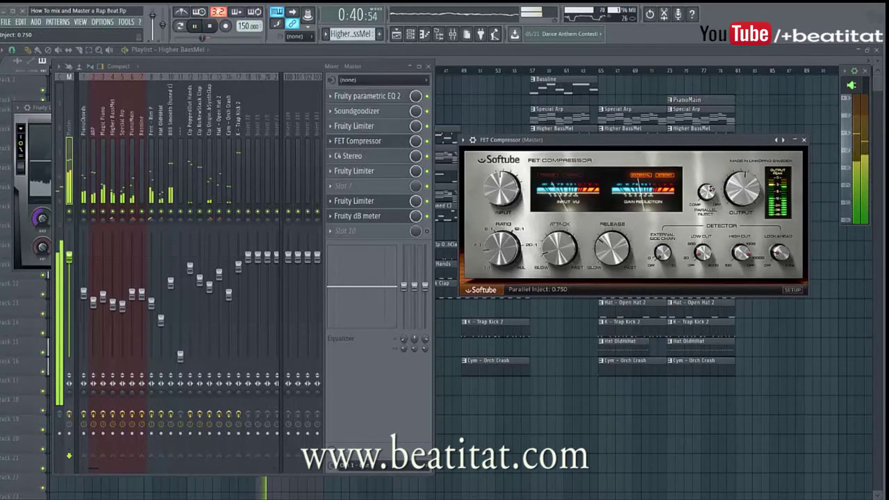
pyautogui.click(805, 140)
# Step: Check the slot 8 Fruity Limiter and the Fruity dB meter on the Master track during playback
pyautogui.click(362, 206)
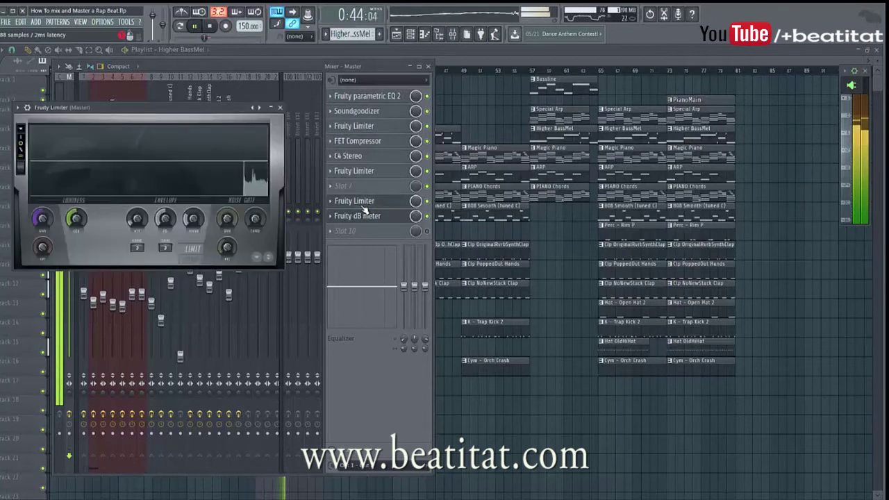
pyautogui.click(373, 220)
pyautogui.click(373, 220)
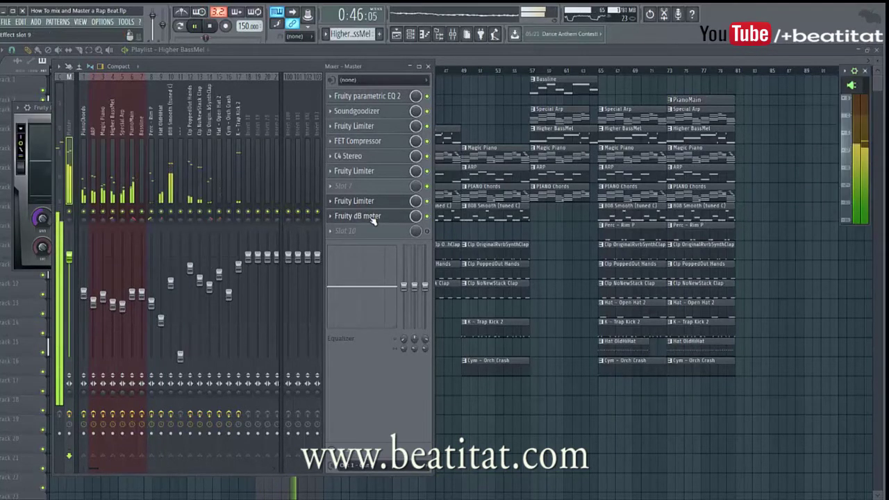
# Step: Close the mixer, save the project and restart playback from bar 9 of the playlist
pyautogui.click(430, 68)
pyautogui.click(214, 70)
pyautogui.click(189, 72)
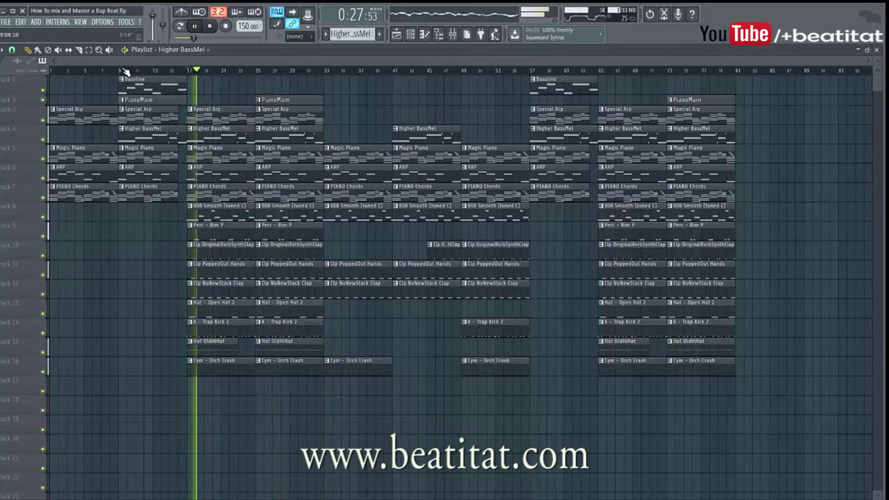
pyautogui.click(216, 29)
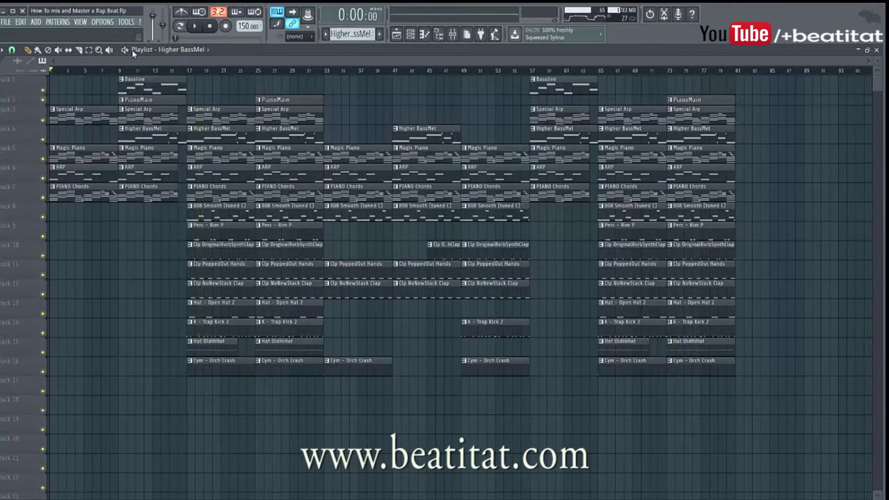
pyautogui.click(121, 72)
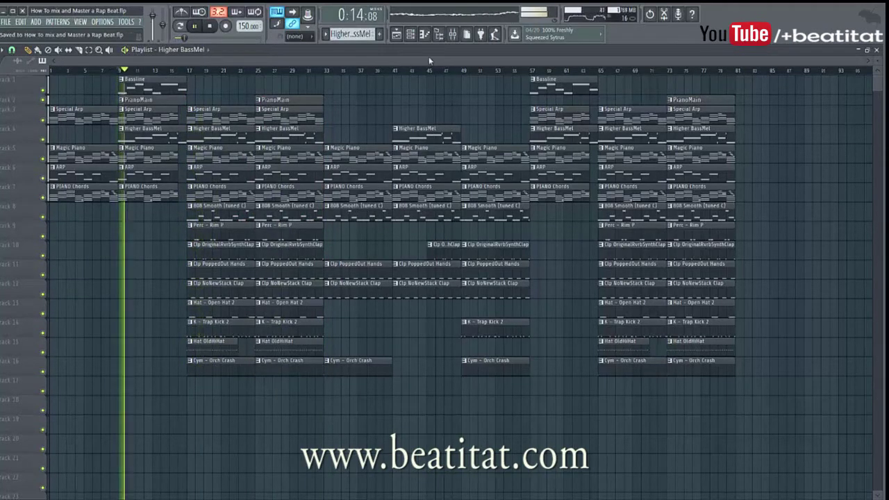
# Step: Reopen the mixer, lower the Bassline track's level to -9.5 dB and return to the Master track
pyautogui.click(453, 36)
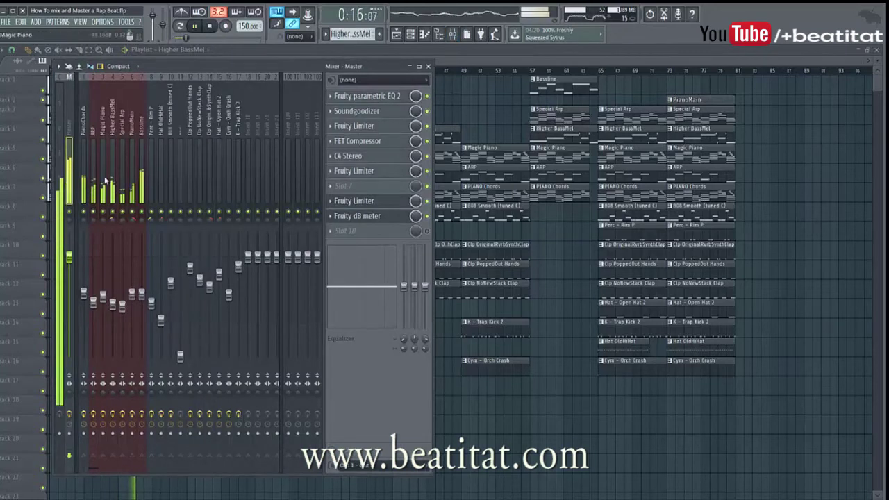
pyautogui.click(142, 295)
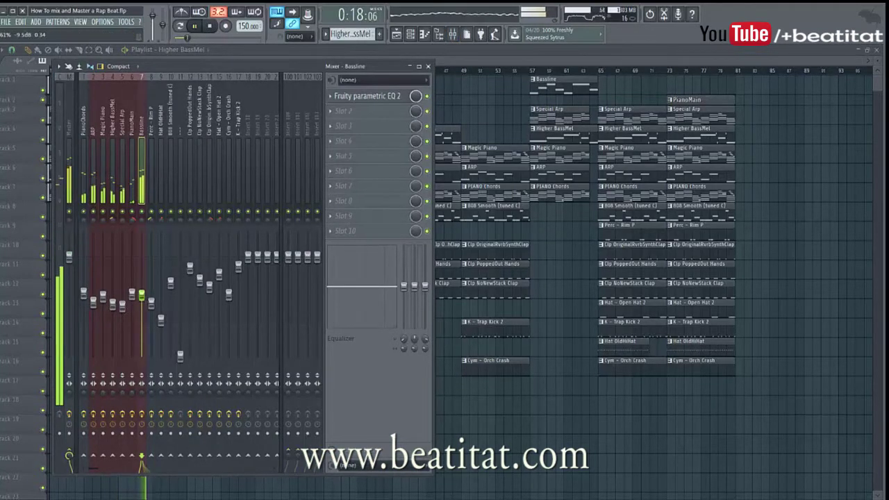
pyautogui.click(67, 174)
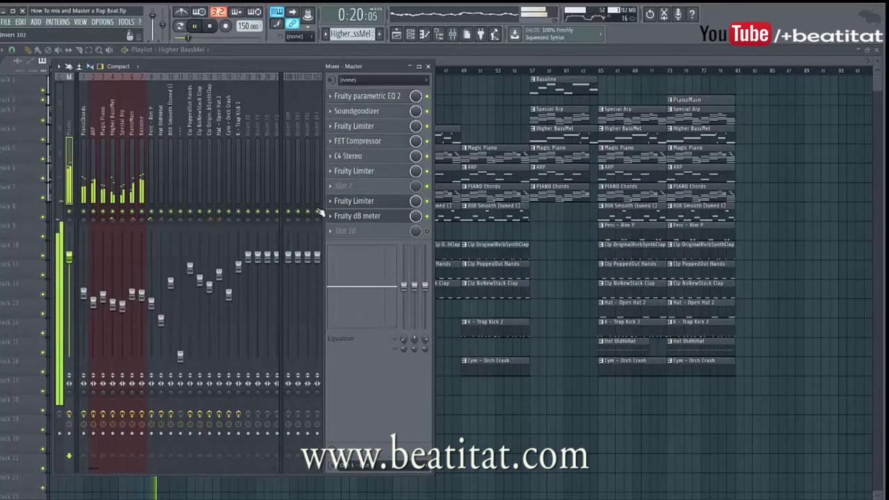
# Step: Fine-tune the slot 6 Fruity Limiter's compressor ratio and knee by ear during playback, and close its window
pyautogui.click(381, 173)
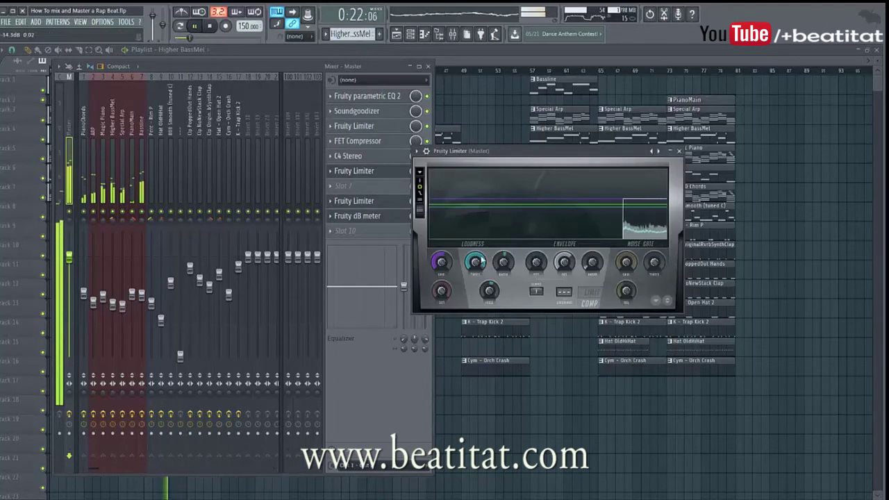
pyautogui.moveTo(448, 271); pyautogui.dragTo(448, 273)
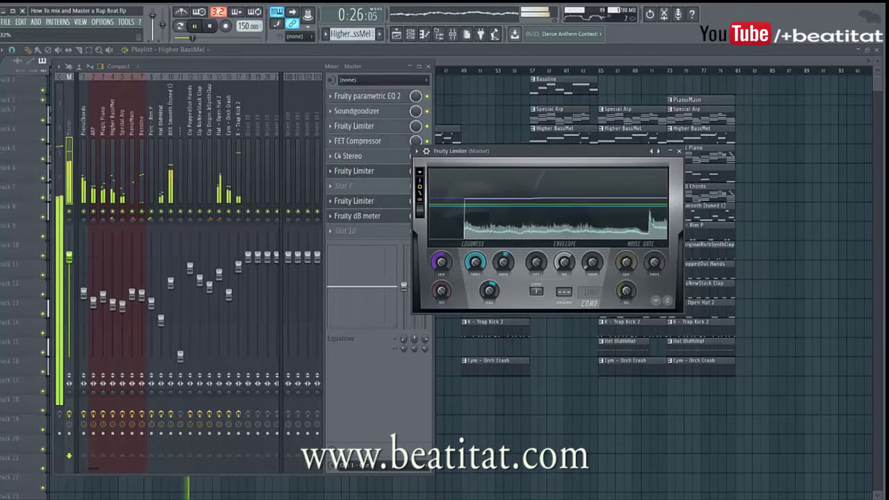
pyautogui.click(679, 153)
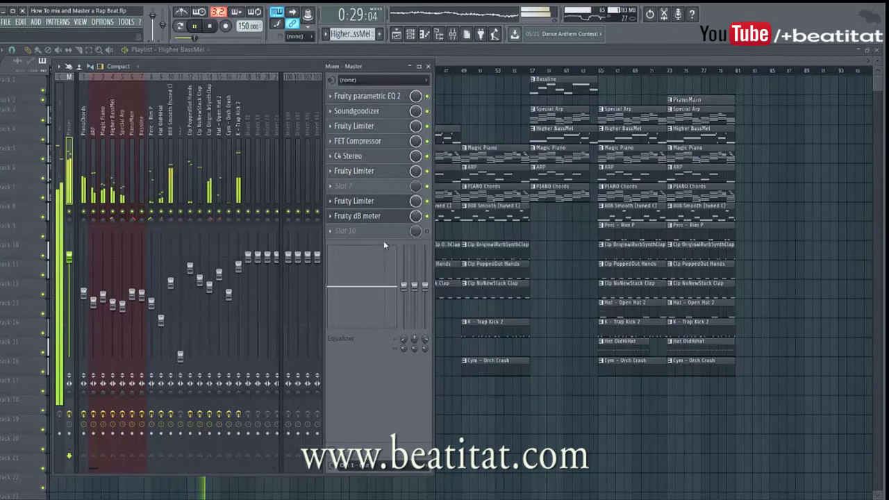
# Step: Balance the kick and 808 levels at -2.1 dB and -6.5 dB, and lower Perc - Rim P to -13.8 dB
pyautogui.click(238, 187)
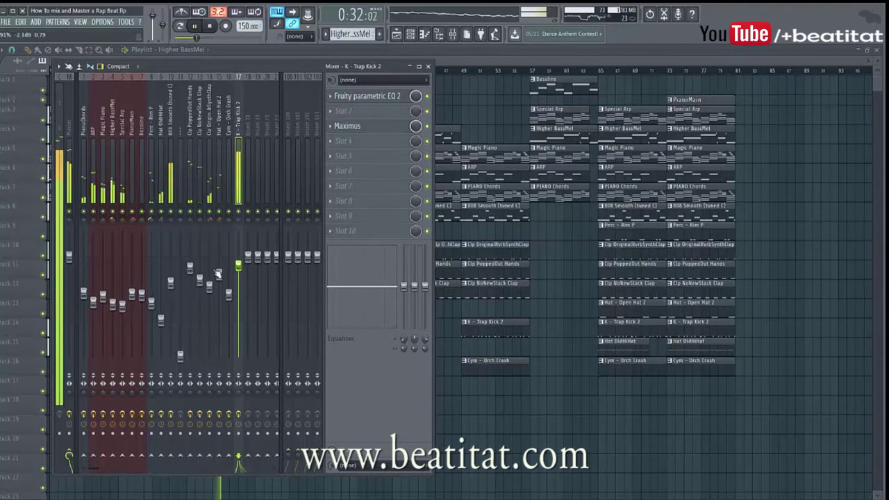
pyautogui.click(171, 283)
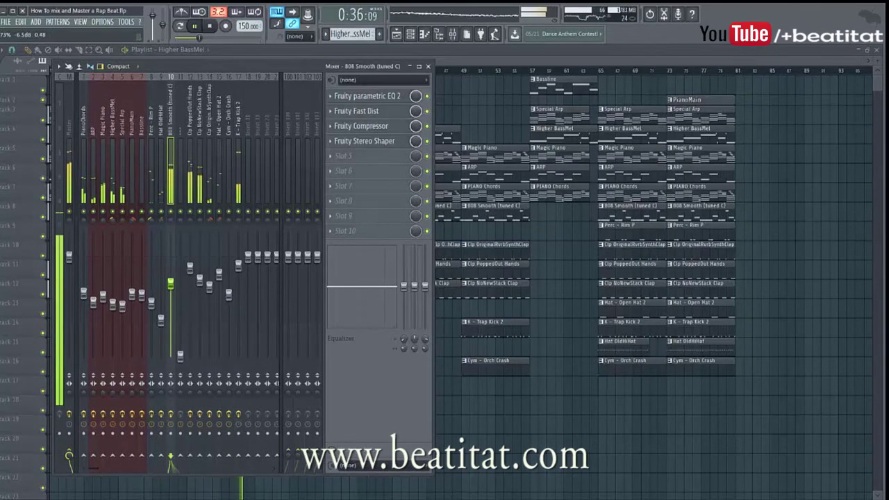
pyautogui.click(151, 303)
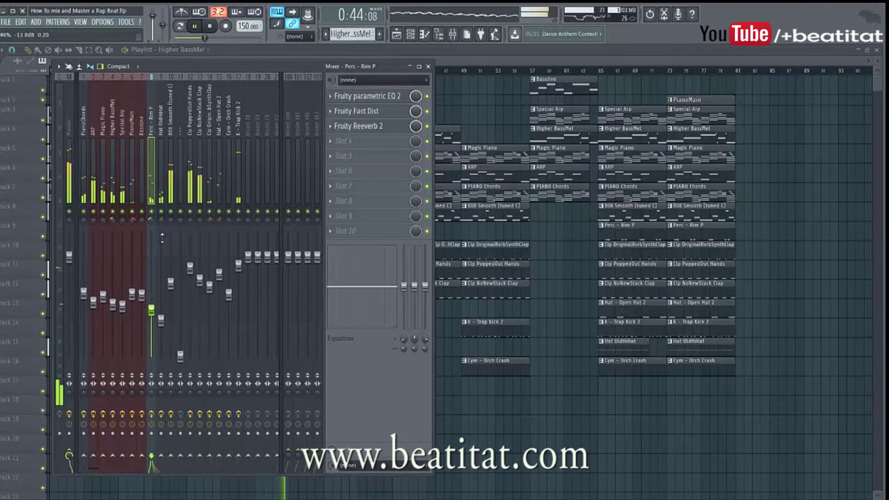
pyautogui.click(69, 151)
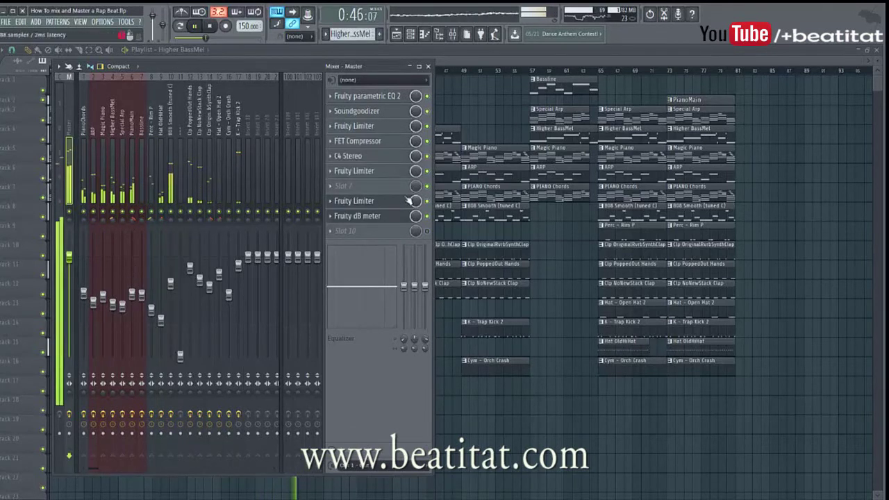
# Step: Lower the 808 Smooth track's level to -7.0 dB and return to the Master track
pyautogui.click(368, 186)
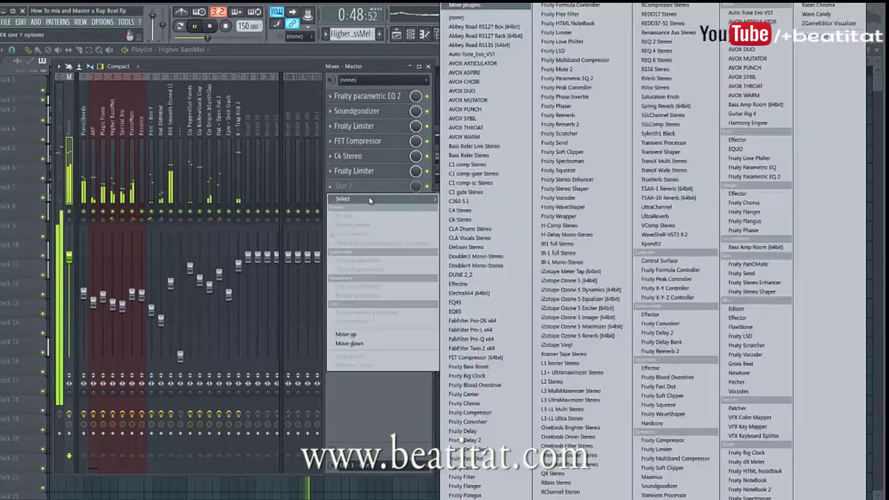
pyautogui.click(289, 195)
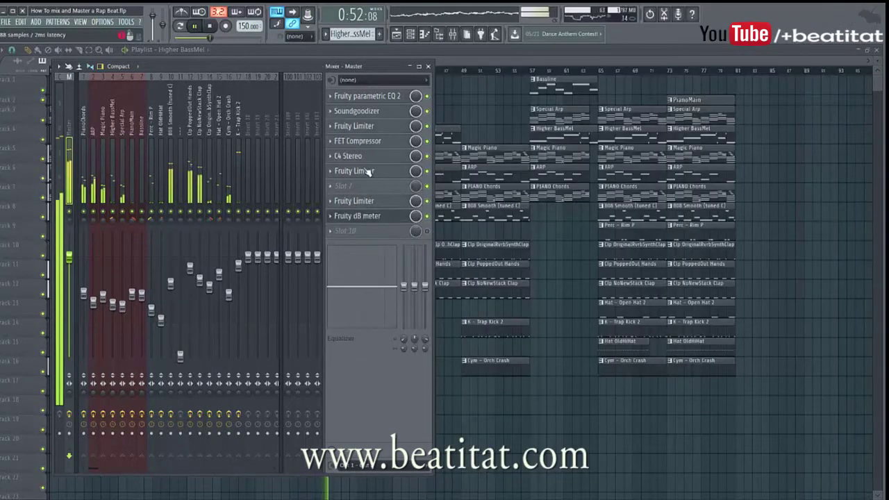
pyautogui.click(170, 200)
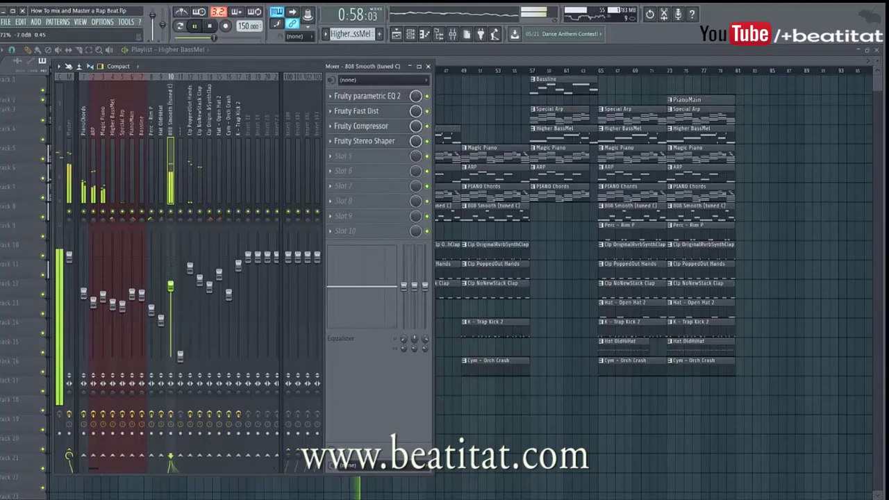
pyautogui.click(70, 179)
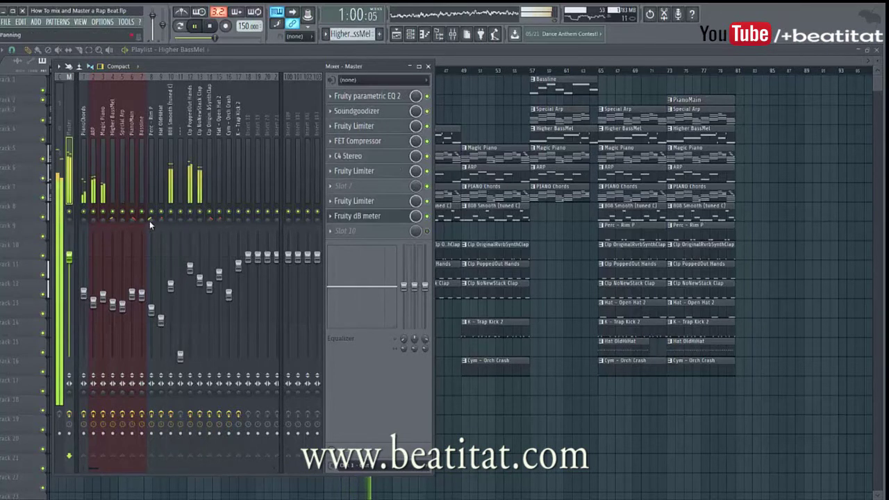
# Step: Rebalance the claps by lowering Clp PoppedOut Hands and raising Clp NoNewStack Clap to -3.8 dB
pyautogui.click(192, 263)
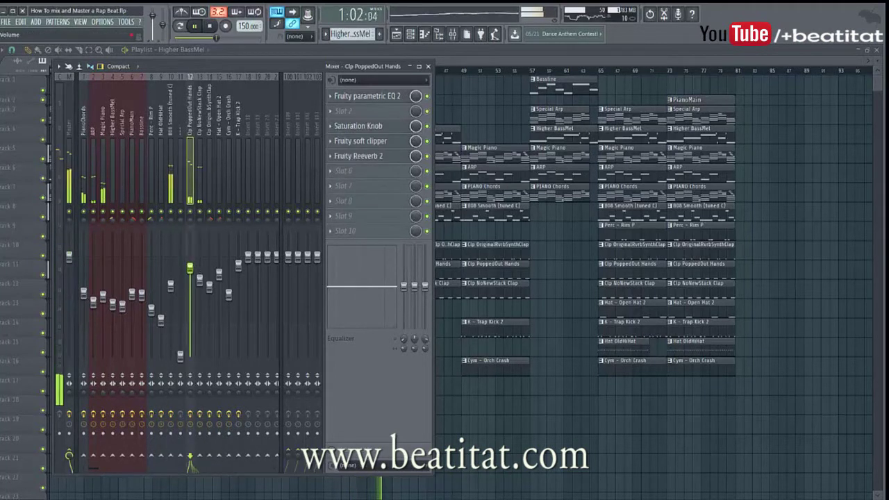
pyautogui.click(200, 279)
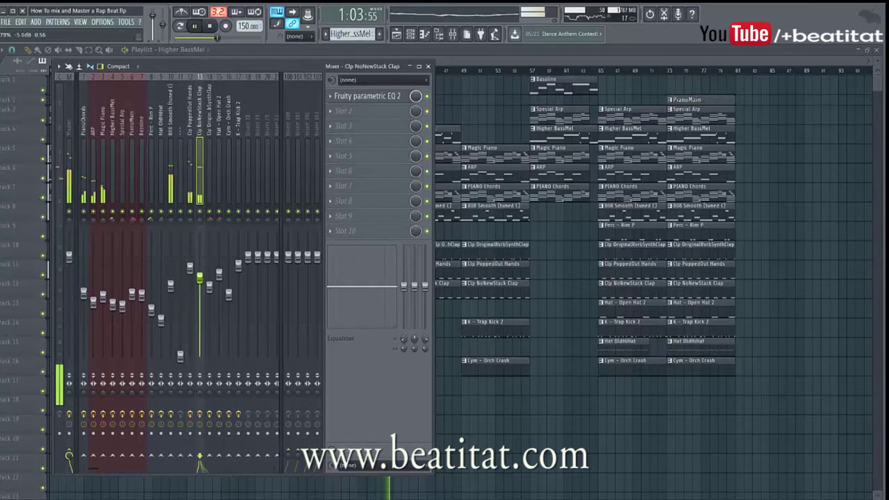
pyautogui.click(189, 267)
pyautogui.click(199, 280)
pyautogui.click(190, 280)
pyautogui.click(200, 280)
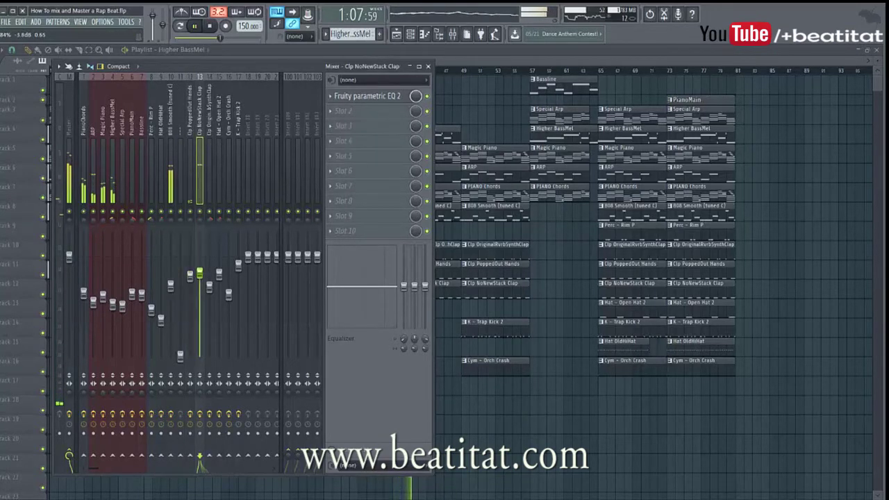
pyautogui.click(189, 278)
# Step: Lower the 808 Smooth track's level to about -7.4 dB, nudge up K - Trap Kick 2 and stop playback
pyautogui.click(170, 286)
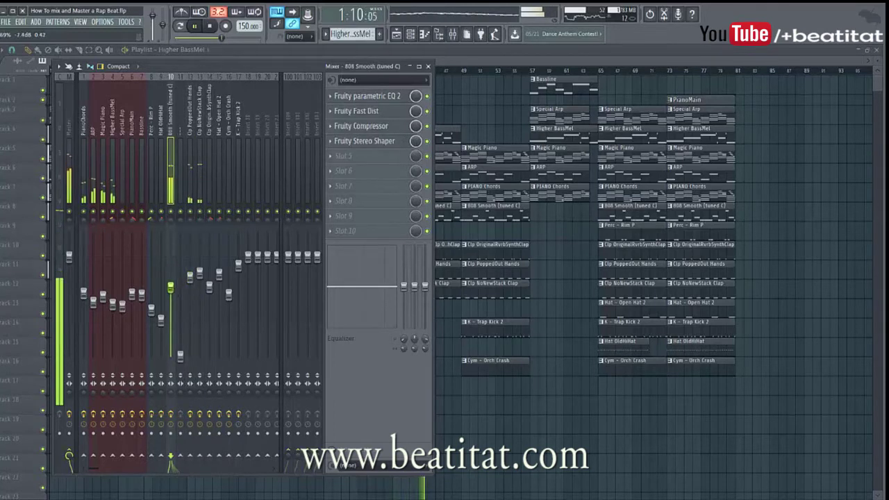
pyautogui.click(235, 203)
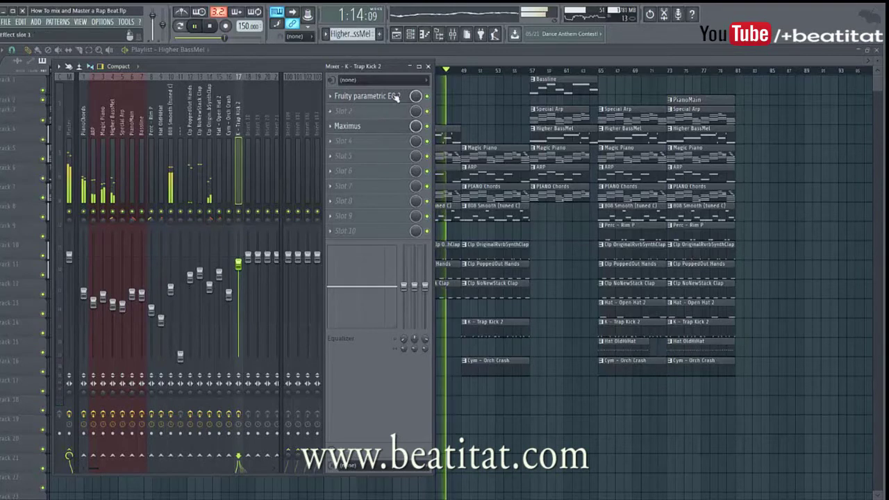
pyautogui.press('space')
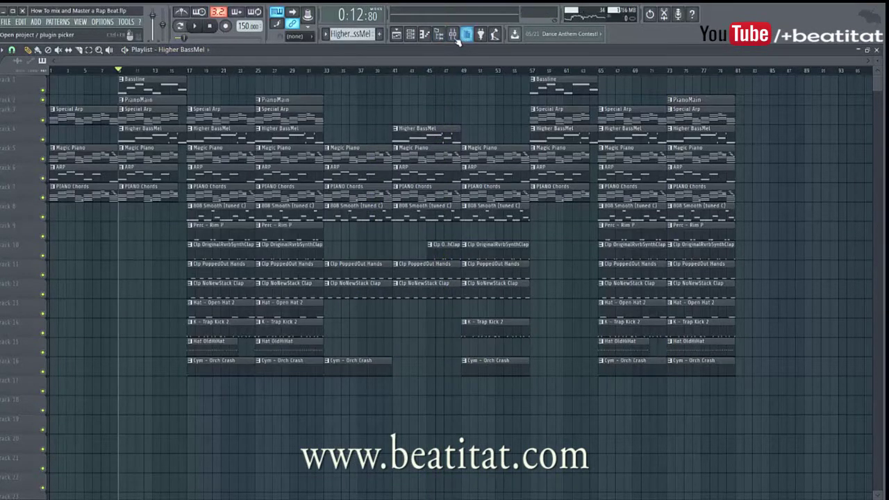
# Step: Reopen the mixer, review the 808, clap, hi-hat and Master tracks, and resume playback with the Master track selected
pyautogui.click(453, 37)
pyautogui.click(69, 156)
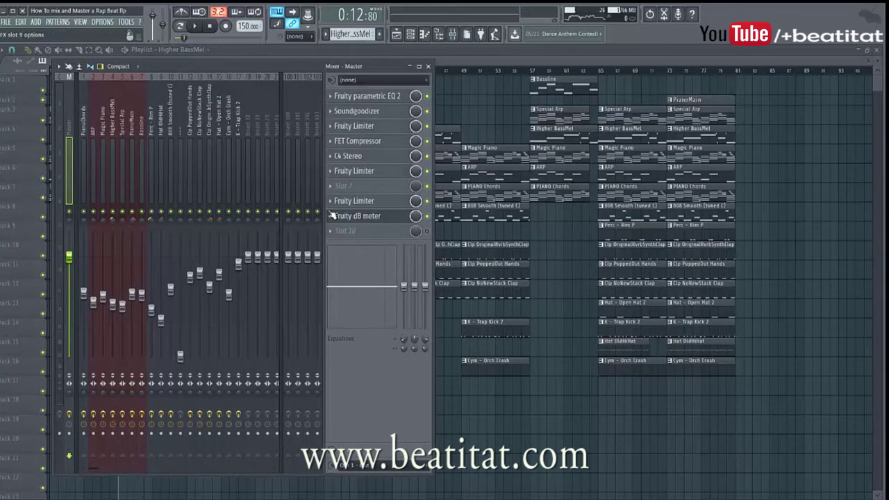
pyautogui.click(172, 134)
pyautogui.click(188, 132)
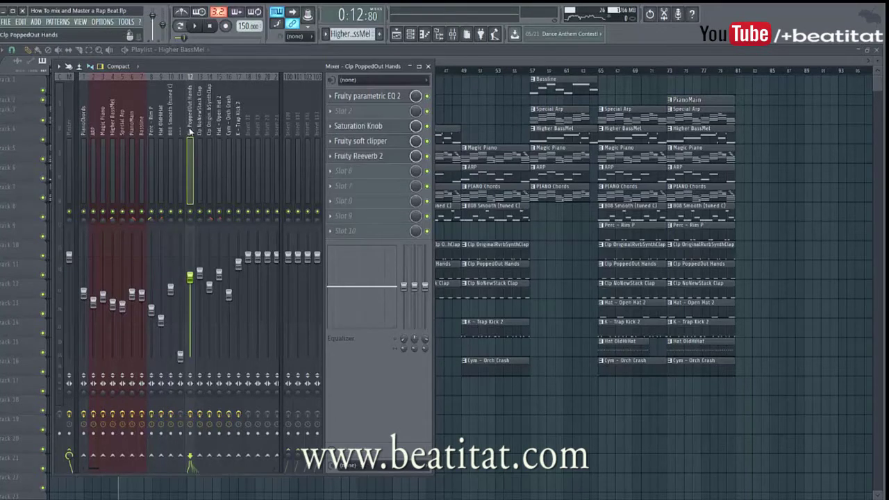
pyautogui.click(161, 139)
pyautogui.click(69, 160)
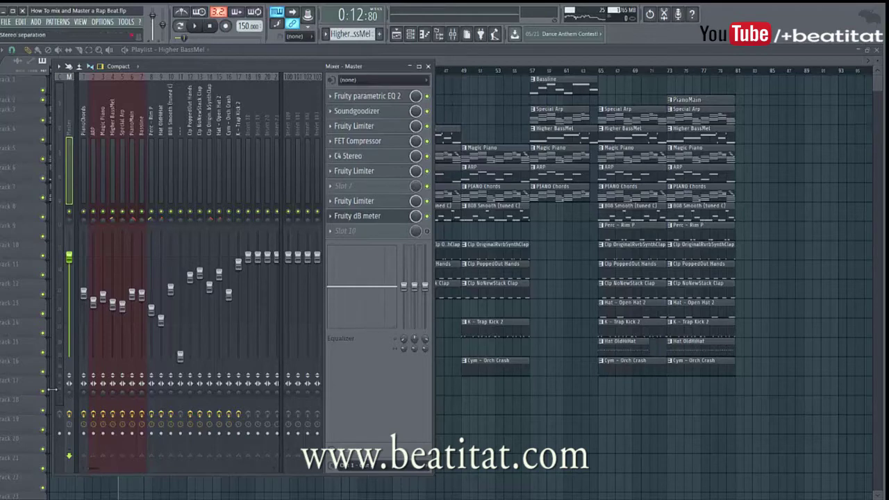
pyautogui.press('space')
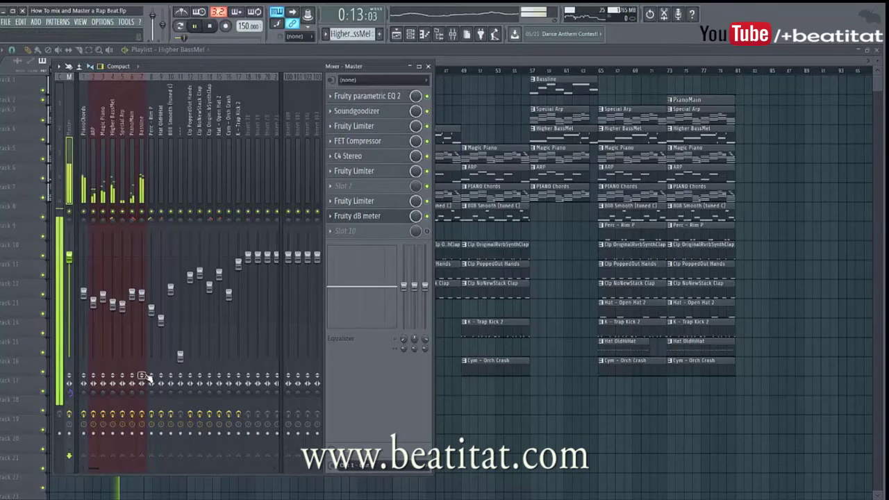
# Step: Look over the playlist arrangement and check the Clp NoNewStack Clap, Hat OldHiHat and 808 Smooth mixer tracks during playback
pyautogui.press('F9')
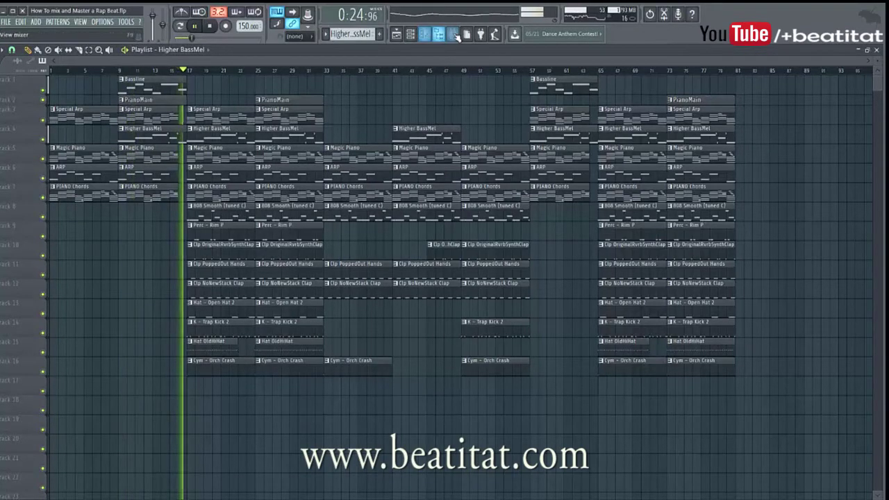
pyautogui.press('F9')
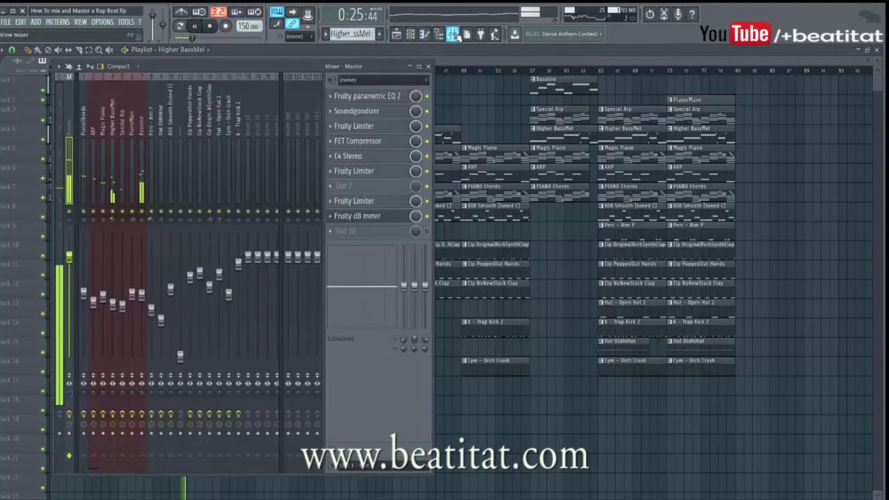
pyautogui.click(202, 187)
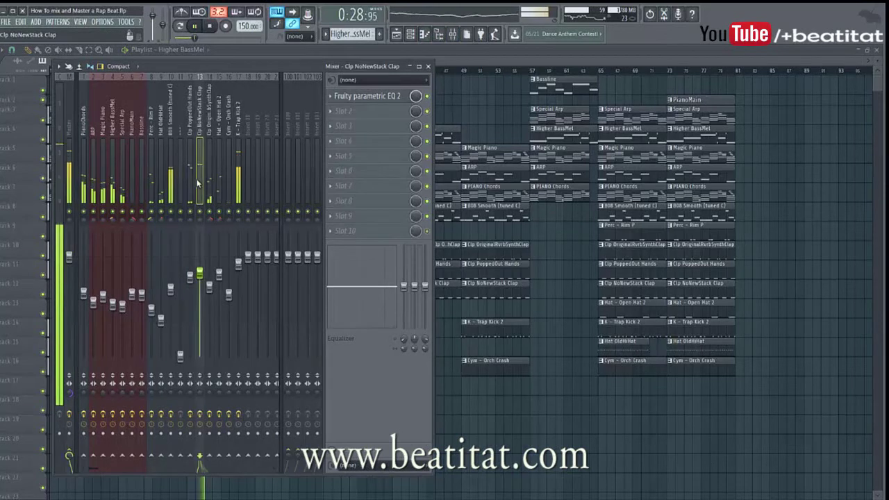
pyautogui.click(161, 180)
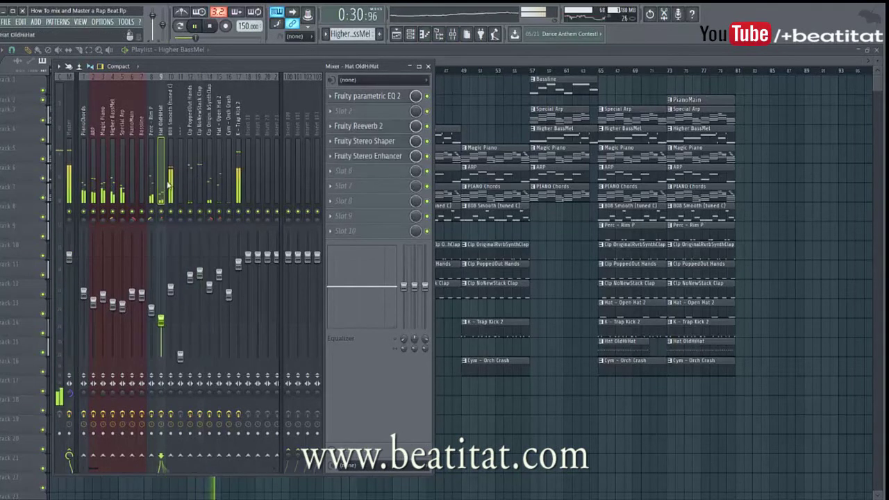
pyautogui.click(170, 180)
# Step: Reset the Master track's stereo separation to its default and select the Master track
pyautogui.rightClick(71, 394)
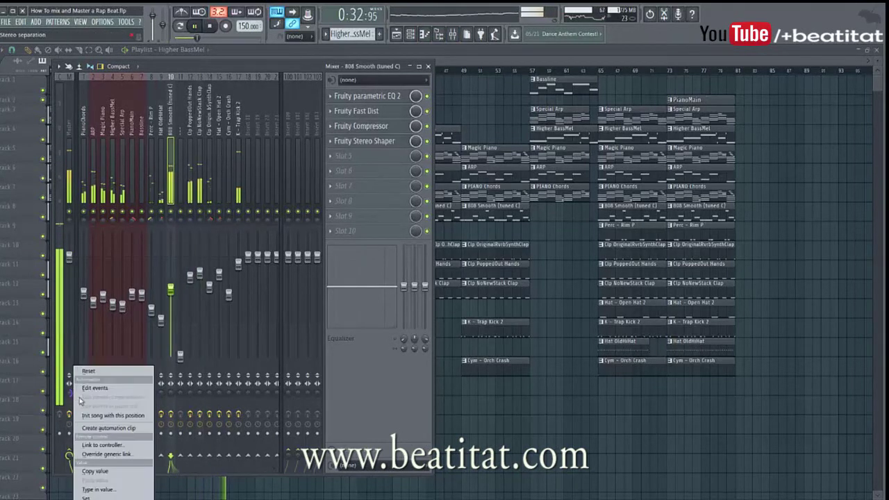
pyautogui.click(93, 370)
pyautogui.click(68, 326)
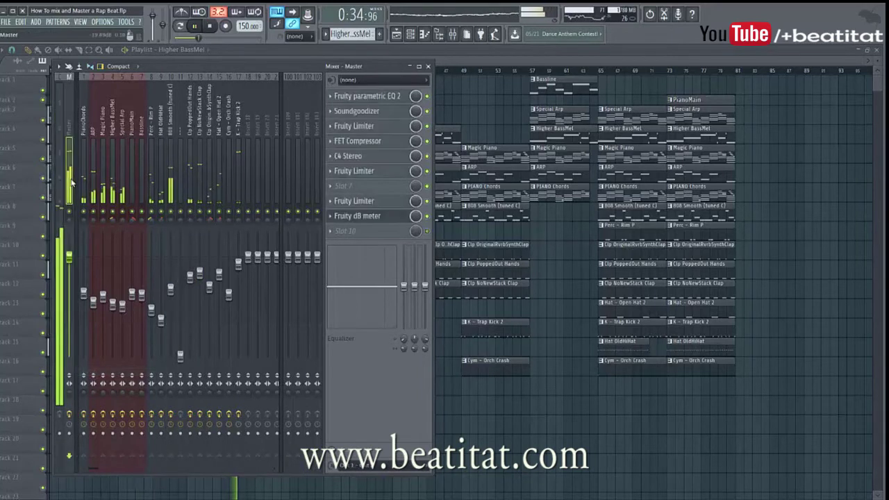
# Step: Inspect the Master's slot 6 Fruity Limiter and C4 Stereo, show the Fruity dB meter, and move the limiter window clear of the mixer
pyautogui.click(373, 174)
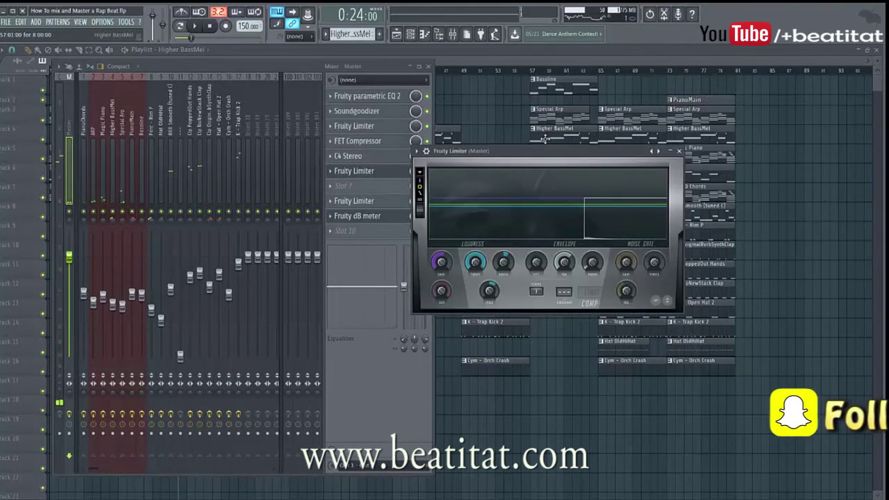
pyautogui.click(375, 157)
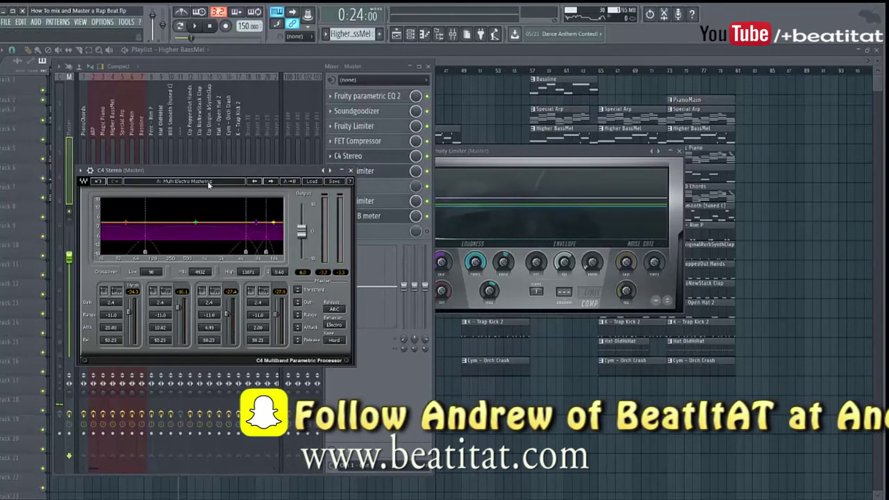
pyautogui.click(351, 171)
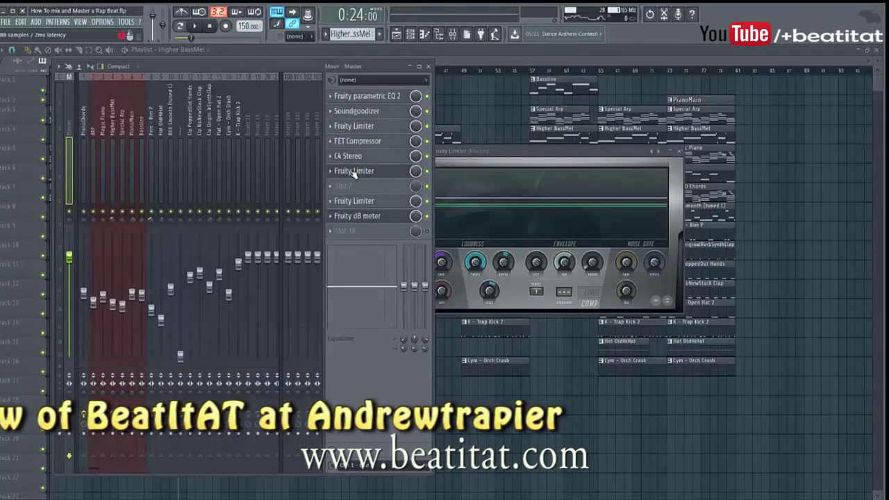
pyautogui.click(350, 216)
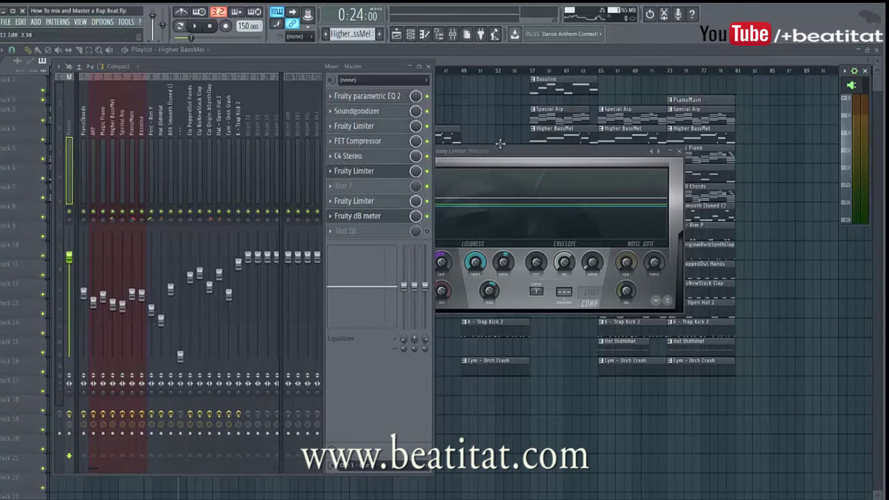
pyautogui.moveTo(500, 154); pyautogui.dragTo(526, 154)
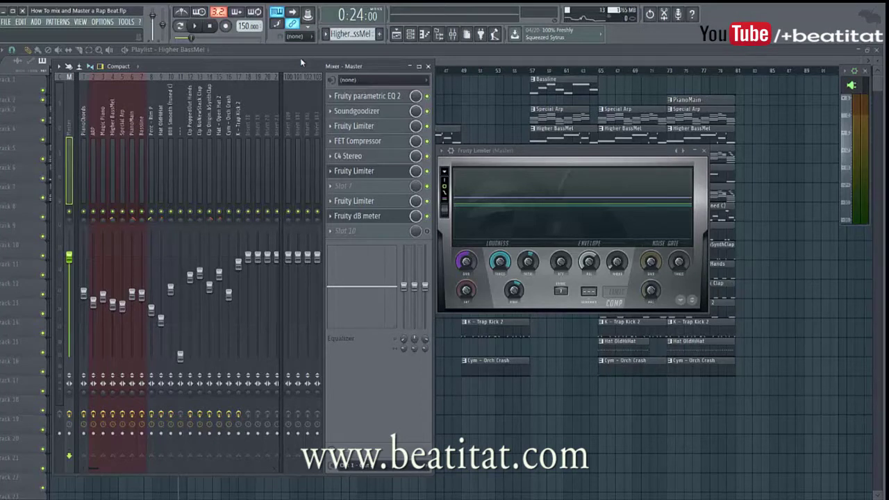
# Step: Resume playback and show the Master's slot 6 and slot 8 Fruity Limiters together to compare their signals
pyautogui.press('space')
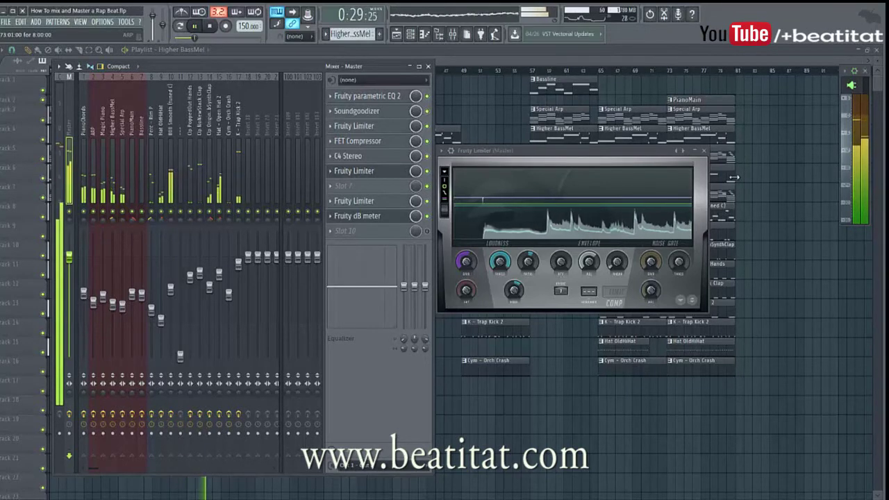
pyautogui.click(368, 159)
pyautogui.click(368, 173)
pyautogui.click(368, 173)
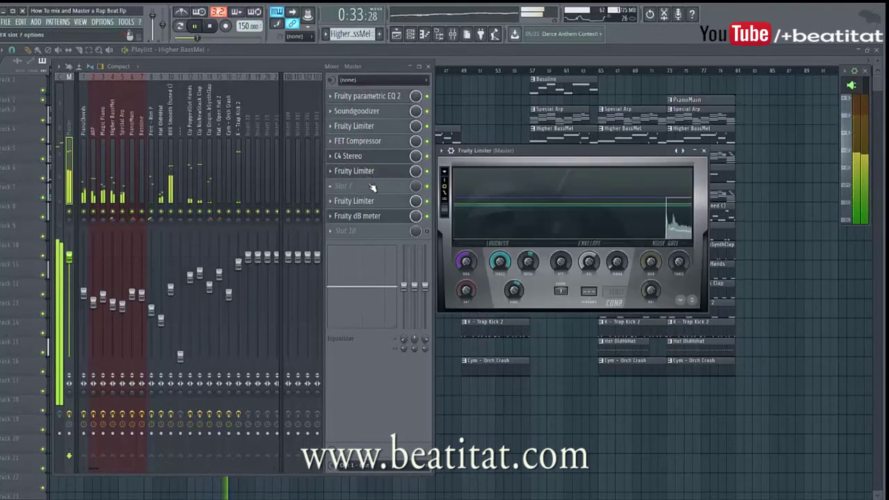
pyautogui.click(366, 201)
pyautogui.click(365, 200)
pyautogui.click(366, 201)
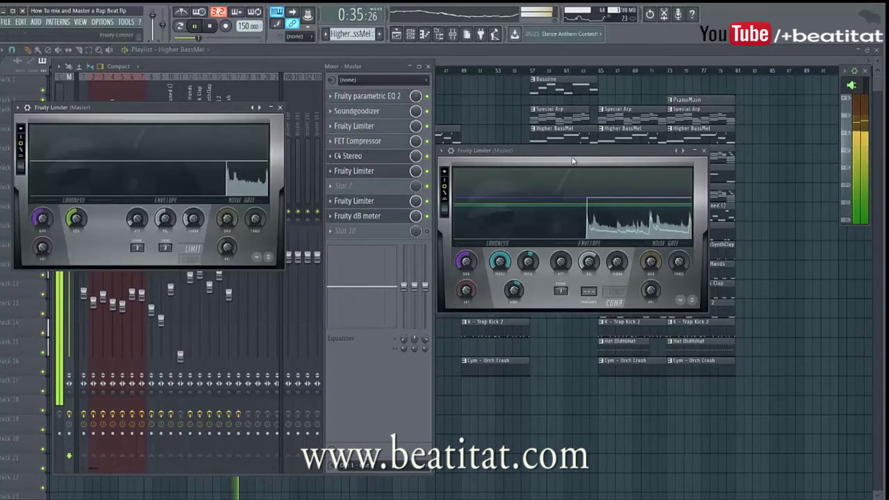
# Step: Lower the compressor threshold on the Master's slot 6 Fruity Limiter and close both limiter windows
pyautogui.moveTo(575, 152); pyautogui.dragTo(587, 146)
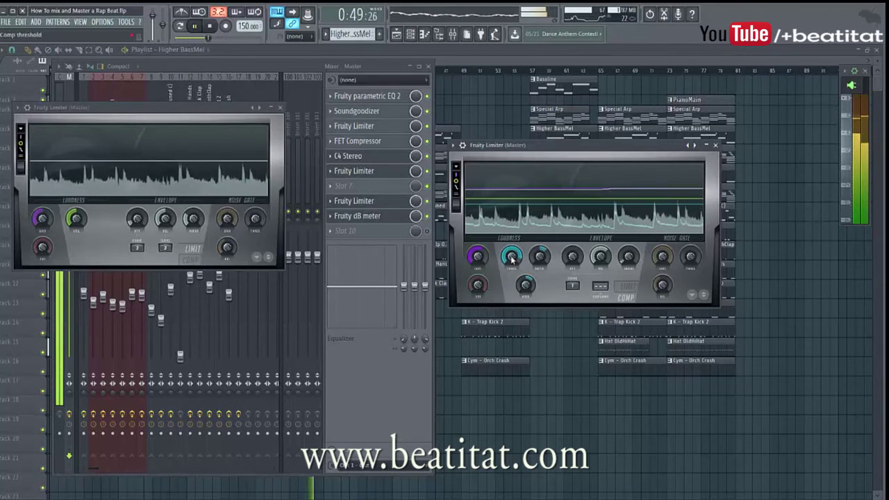
pyautogui.moveTo(512, 258); pyautogui.dragTo(512, 268)
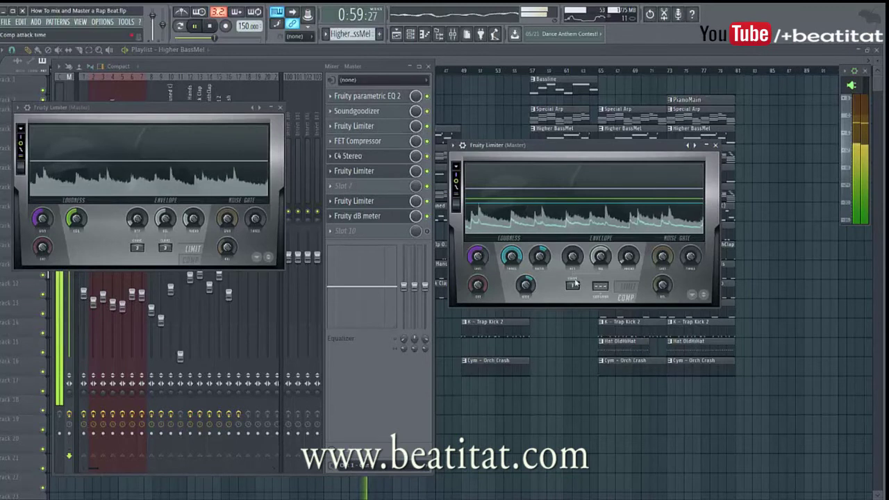
pyautogui.click(718, 145)
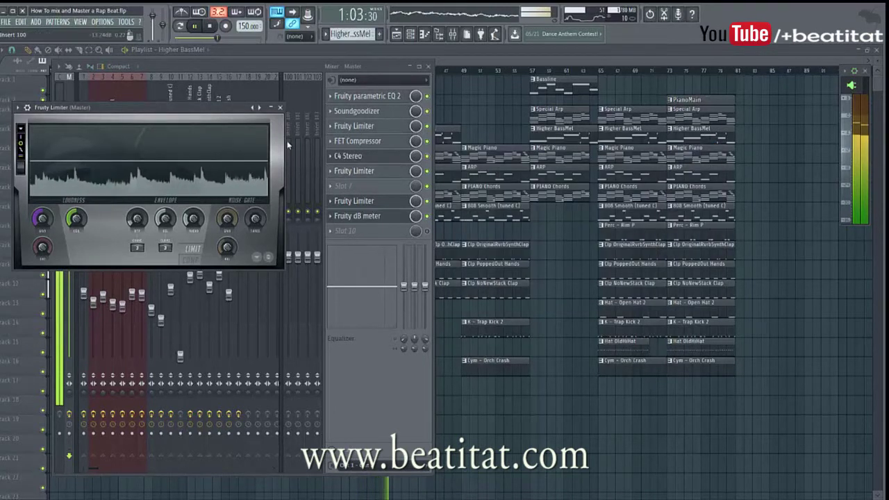
pyautogui.click(280, 107)
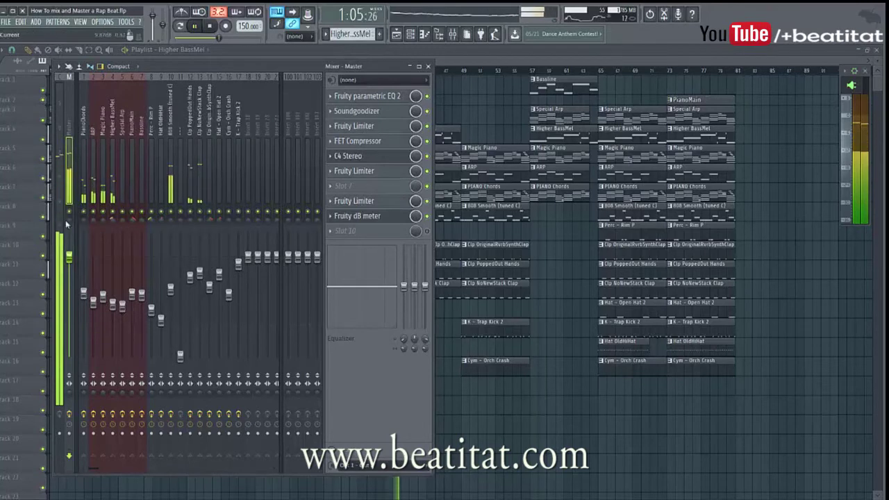
# Step: Select the 808 Smooth mixer track, hide the mixer and trim about one bar off the end of the 808 clip starting at bar 41
pyautogui.click(170, 188)
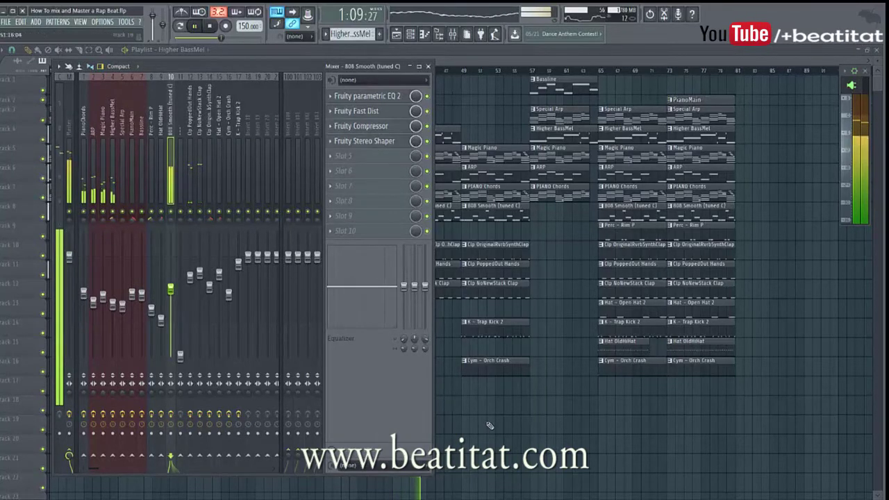
pyautogui.press('F9')
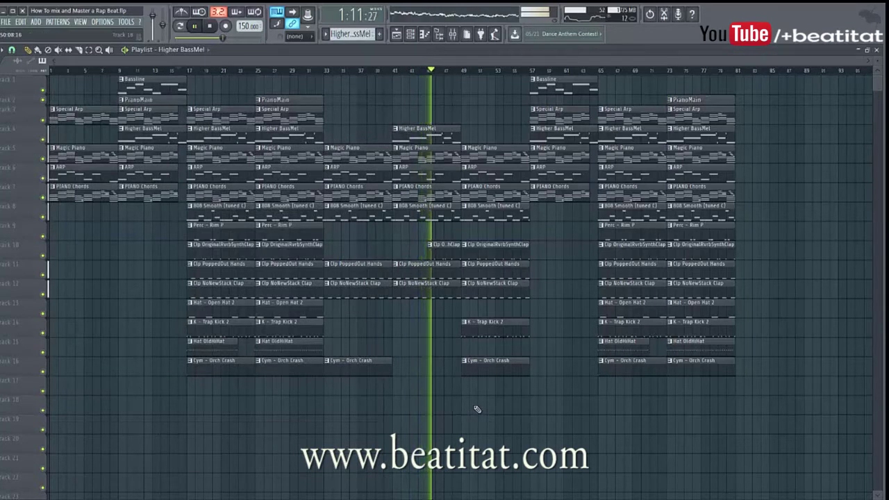
pyautogui.click(451, 216)
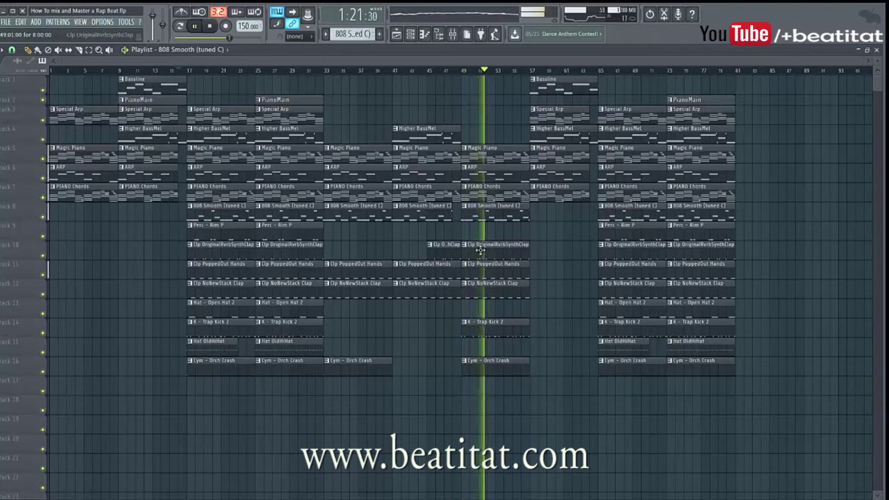
# Step: Copy the K - Trap Kick 2 and Hat - Open Hat 2 clips to bar 41 and the Hat OldHiHat clip to bar 49
pyautogui.moveTo(479, 331); pyautogui.dragTo(411, 341)
pyautogui.click(393, 74)
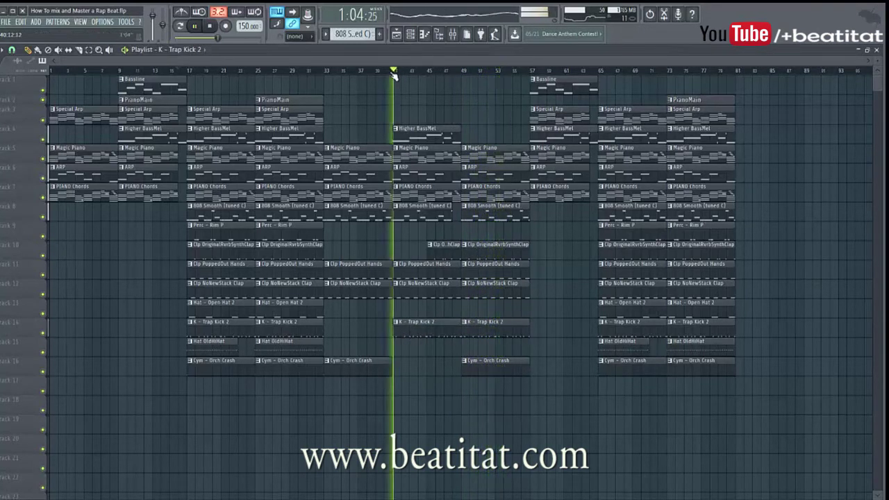
pyautogui.moveTo(283, 347); pyautogui.dragTo(515, 355)
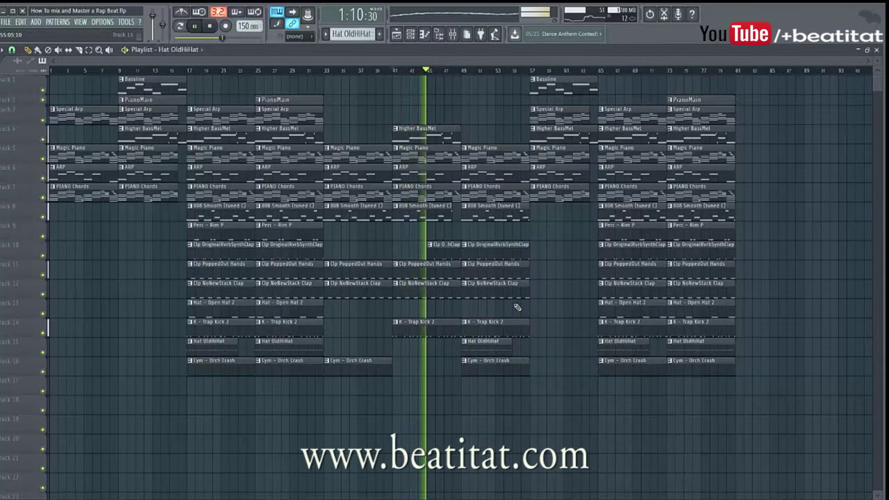
pyautogui.moveTo(289, 311); pyautogui.dragTo(426, 315)
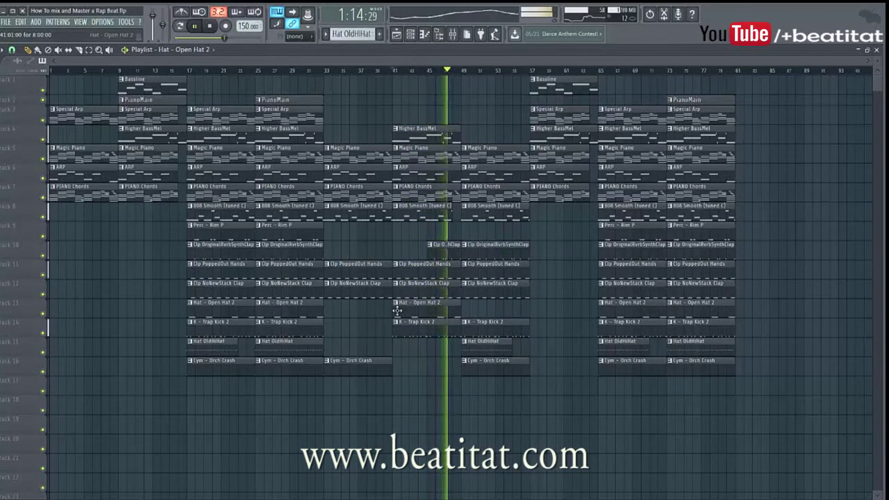
pyautogui.rightClick(458, 317)
pyautogui.hotkey('ctrl', 'z')
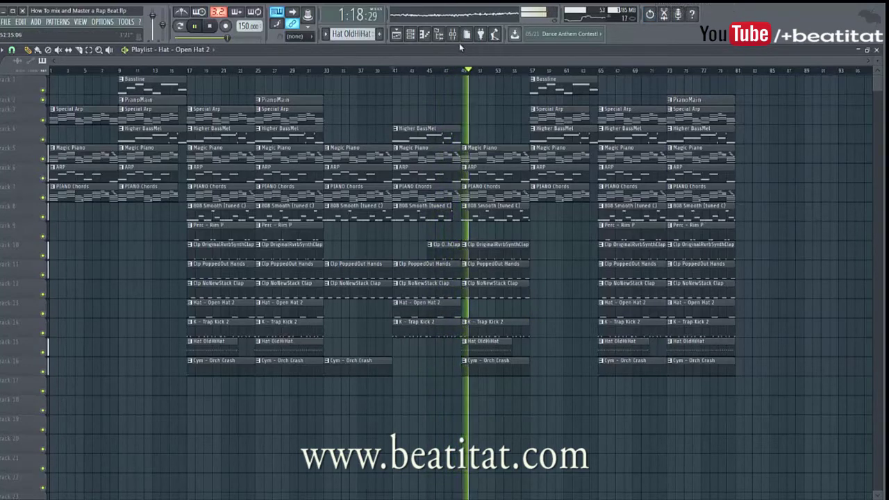
# Step: Restart playback near bar 25 and bring up the mixer with the Master track selected
pyautogui.click(453, 33)
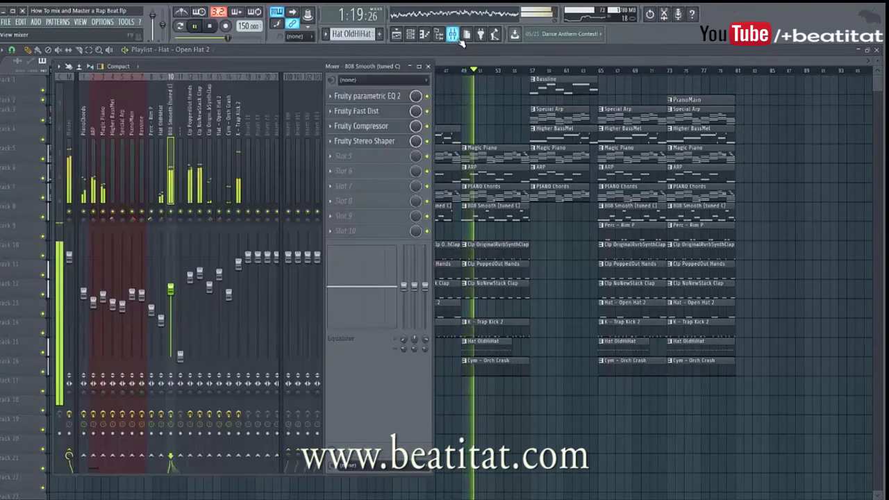
pyautogui.click(430, 66)
pyautogui.press('space')
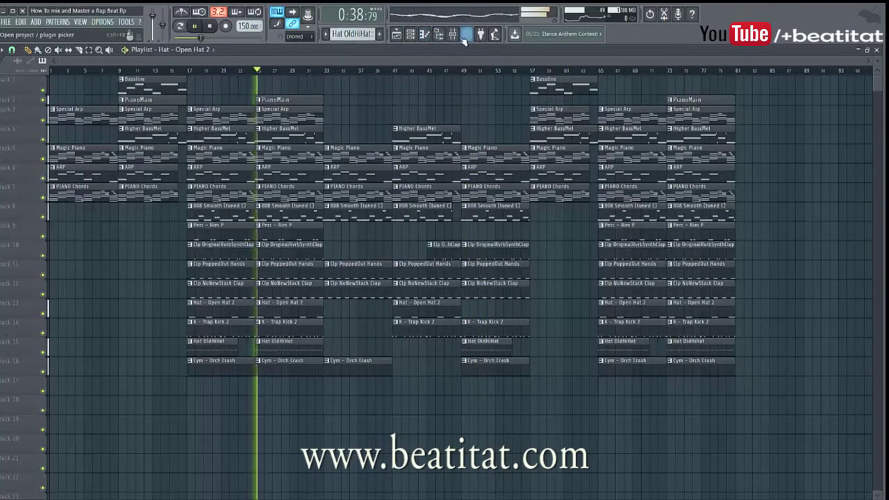
pyautogui.press('F9')
pyautogui.click(68, 159)
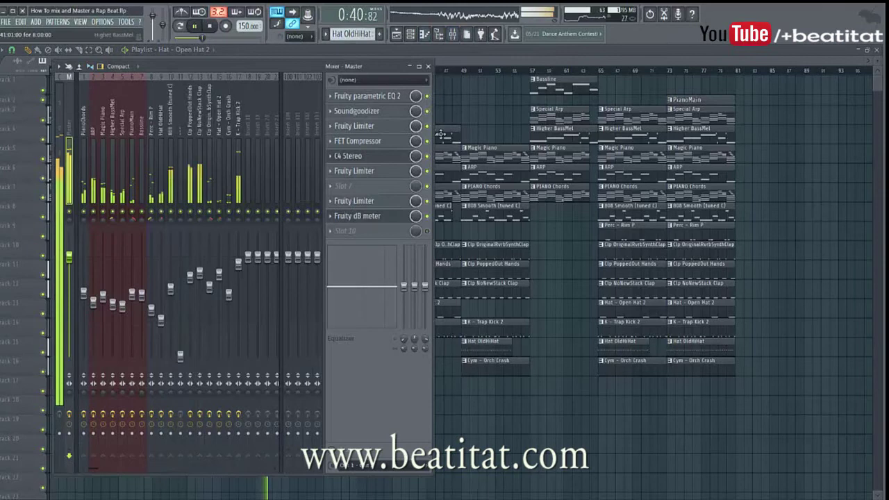
# Step: Try a Fruity parametric EQ 2 with reduced lows in the Master's effect slot 7 and remove the plugin again
pyautogui.click(405, 187)
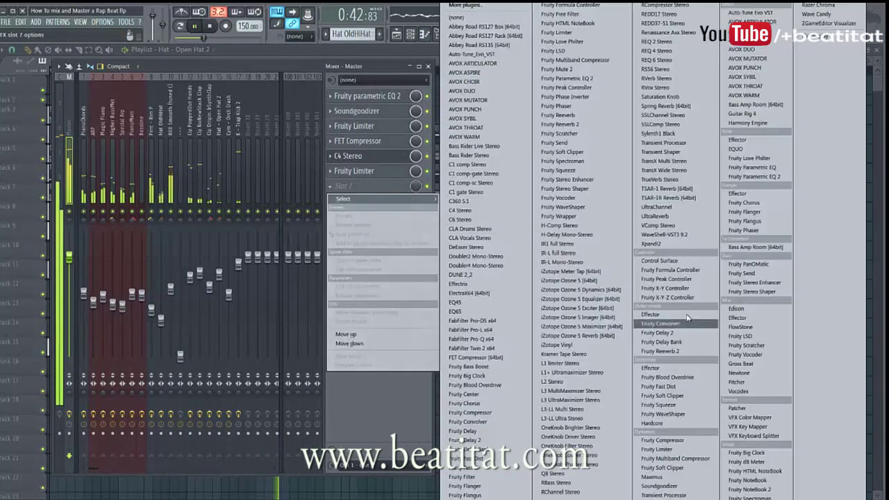
pyautogui.click(750, 178)
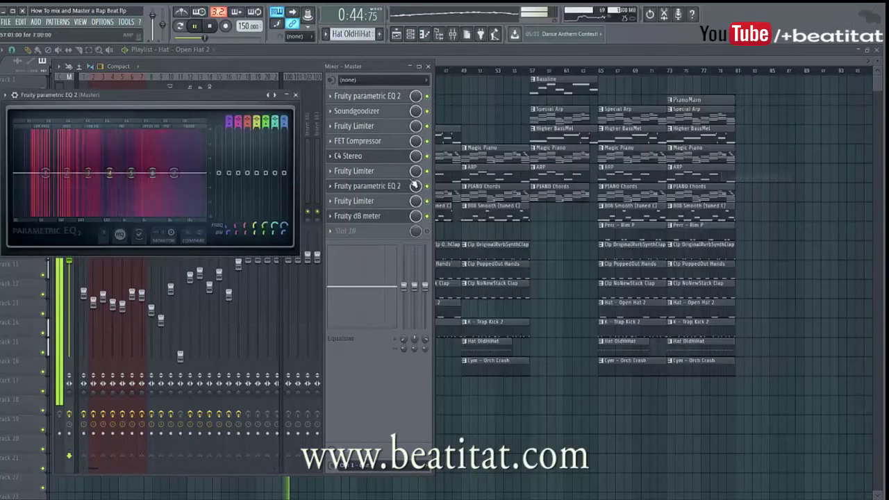
pyautogui.moveTo(24, 173); pyautogui.dragTo(14, 178)
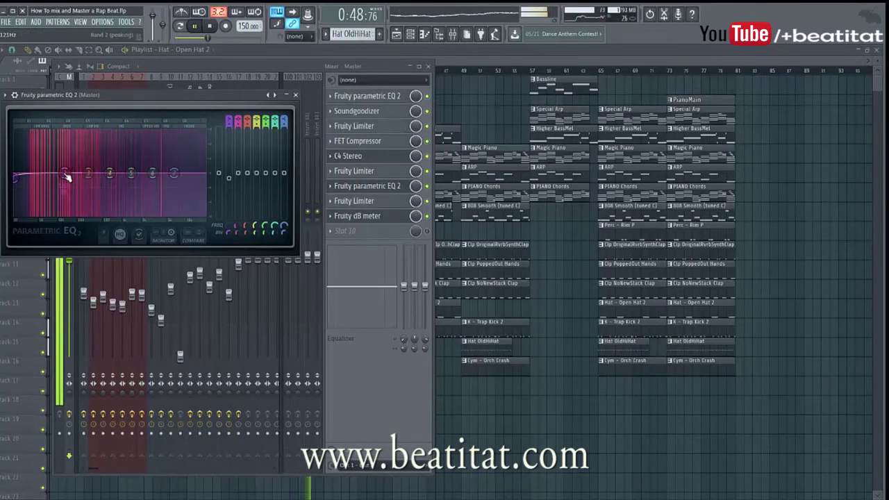
pyautogui.click(348, 187)
pyautogui.moveTo(347, 202)
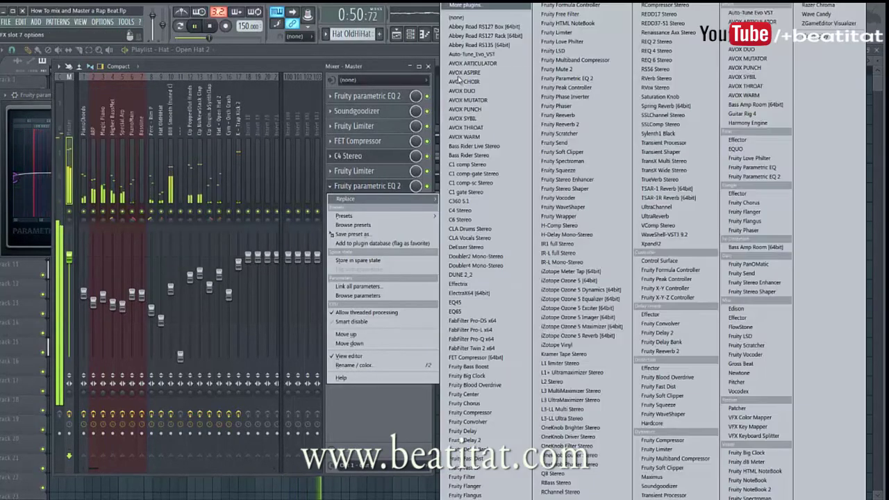
pyautogui.click(459, 17)
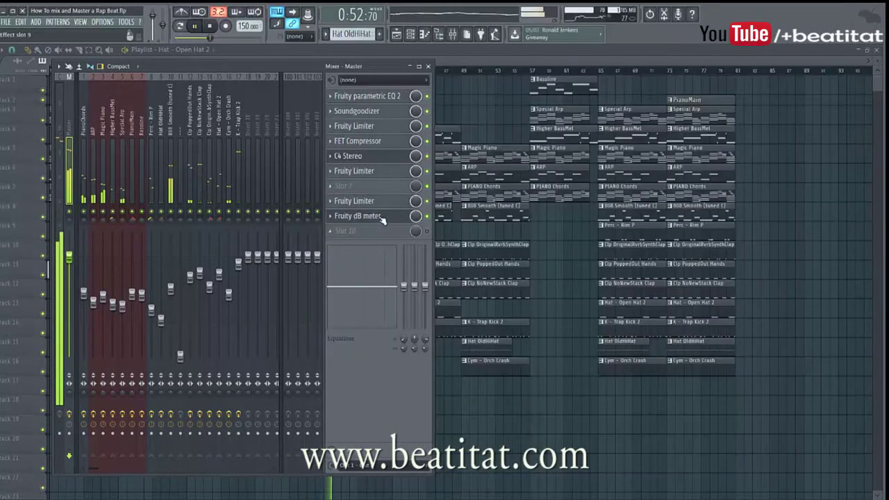
# Step: Open the Master's slot 6 and slot 8 Fruity Limiters and add another Fruity Limiter to slot 10
pyautogui.click(358, 172)
pyautogui.click(373, 202)
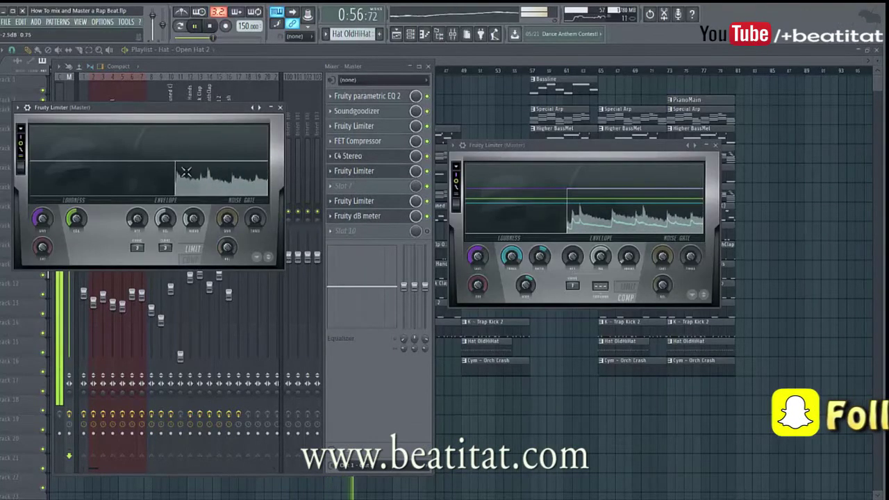
pyautogui.click(357, 231)
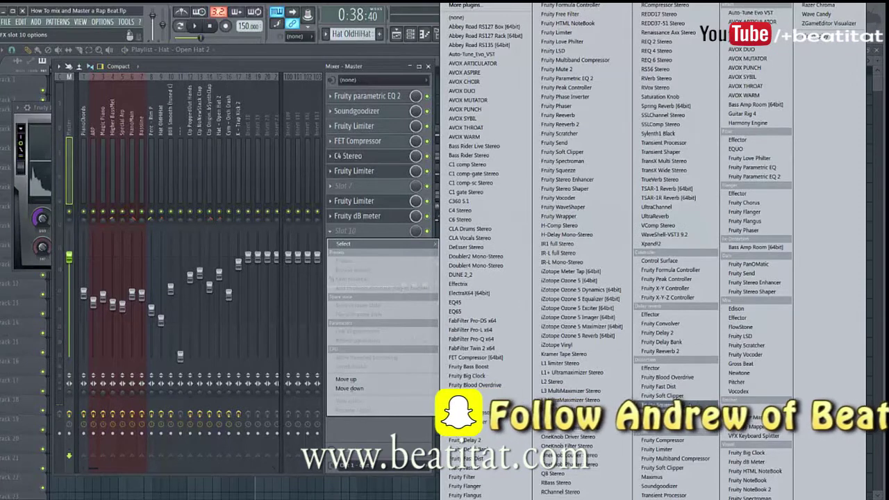
pyautogui.click(667, 450)
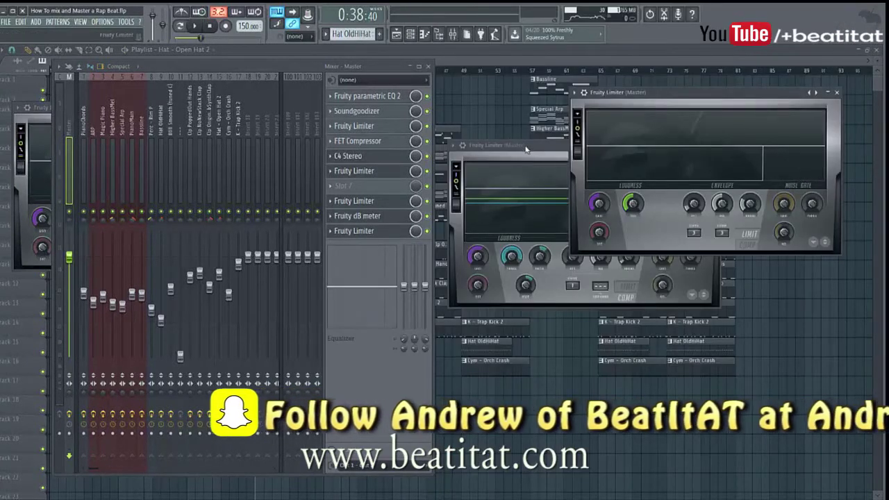
# Step: Hide the slot 6 limiter and arrange the Master's slot 8 and slot 10 limiter windows side by side
pyautogui.moveTo(497, 144); pyautogui.dragTo(176, 222)
pyautogui.click(396, 222)
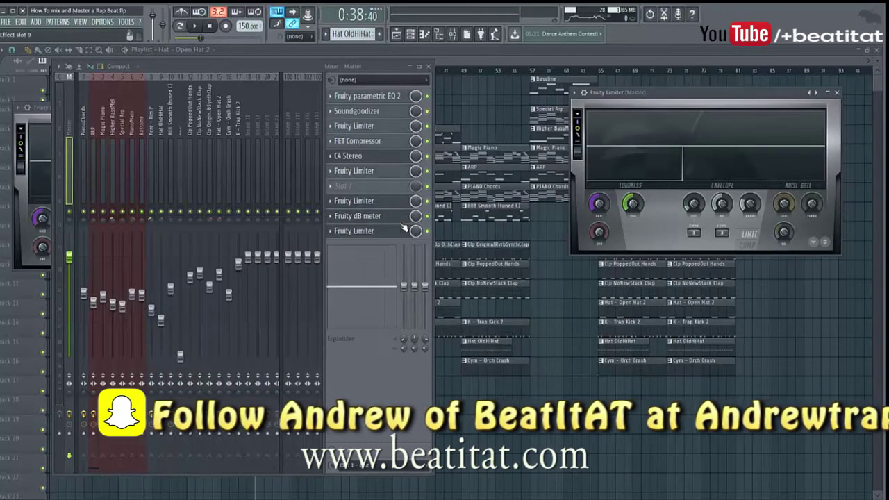
pyautogui.click(384, 202)
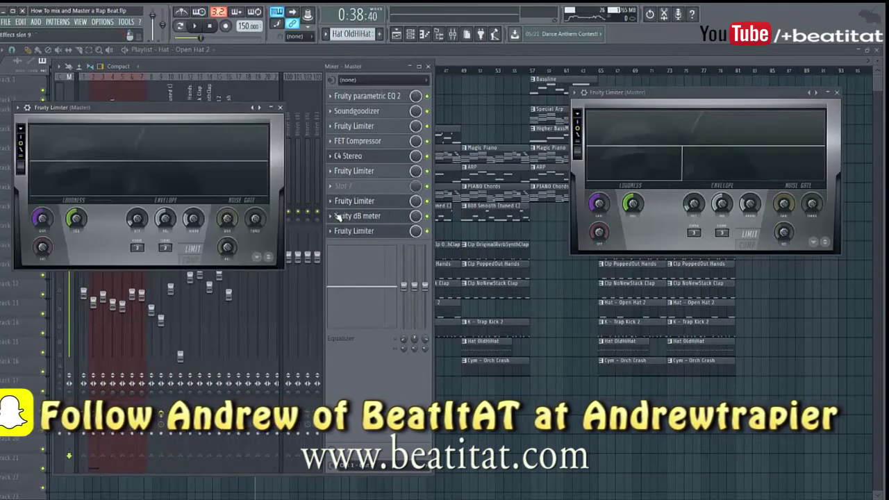
pyautogui.moveTo(711, 97); pyautogui.dragTo(751, 91)
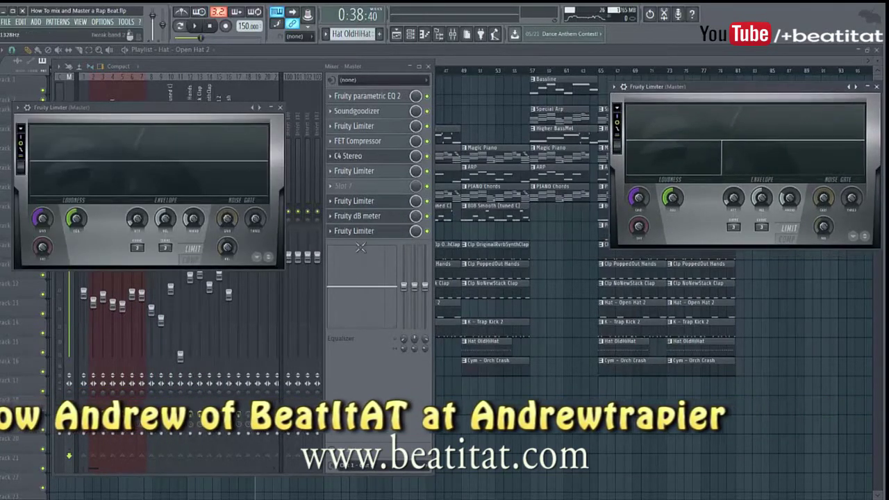
pyautogui.click(370, 231)
pyautogui.click(371, 231)
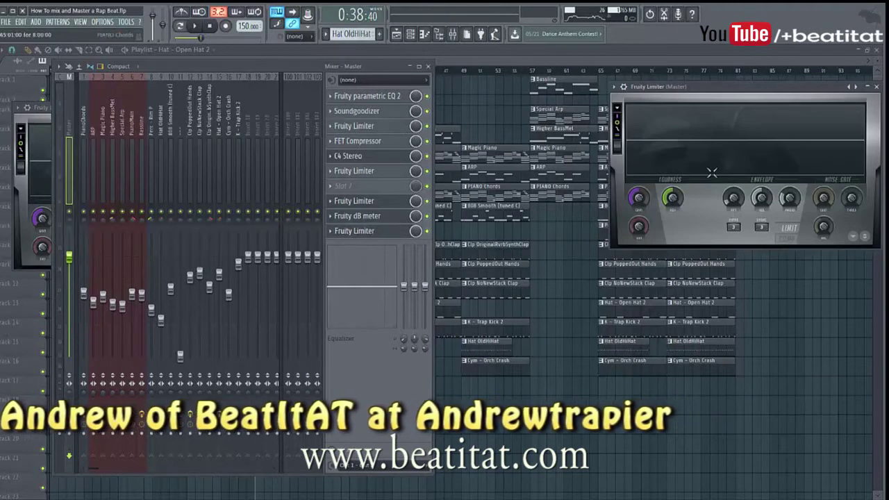
pyautogui.click(384, 206)
pyautogui.click(383, 206)
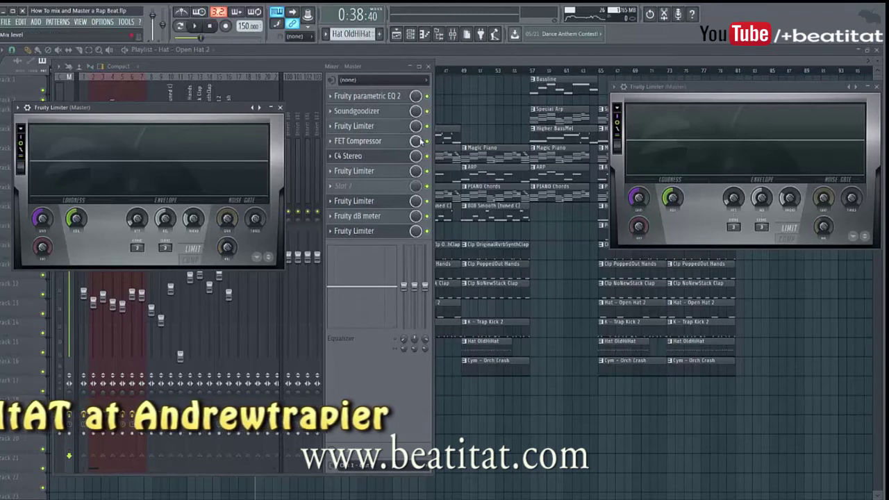
# Step: Start playback and compare the Master's level with the FET Compressor bypassed and enabled again
pyautogui.press('space')
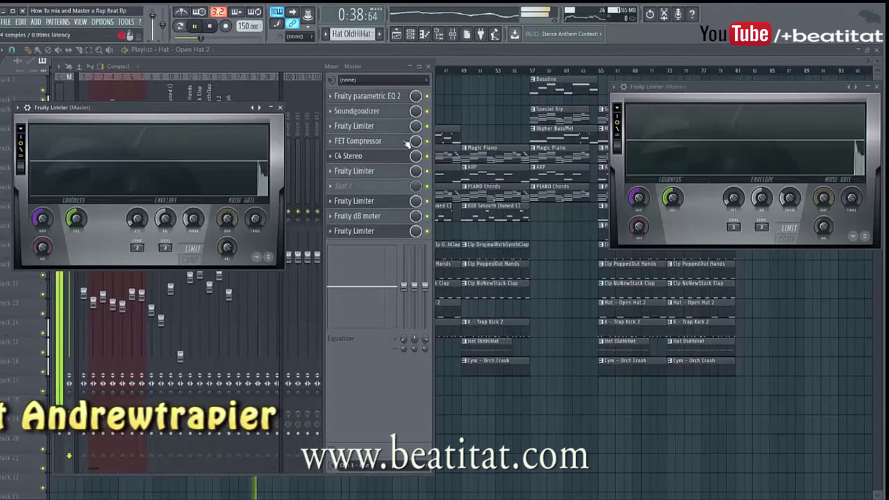
pyautogui.click(432, 141)
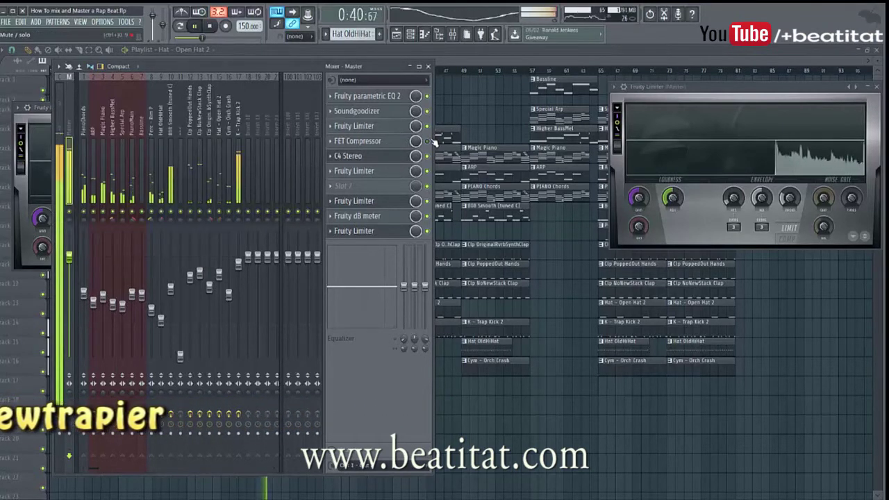
pyautogui.click(370, 206)
pyautogui.click(370, 206)
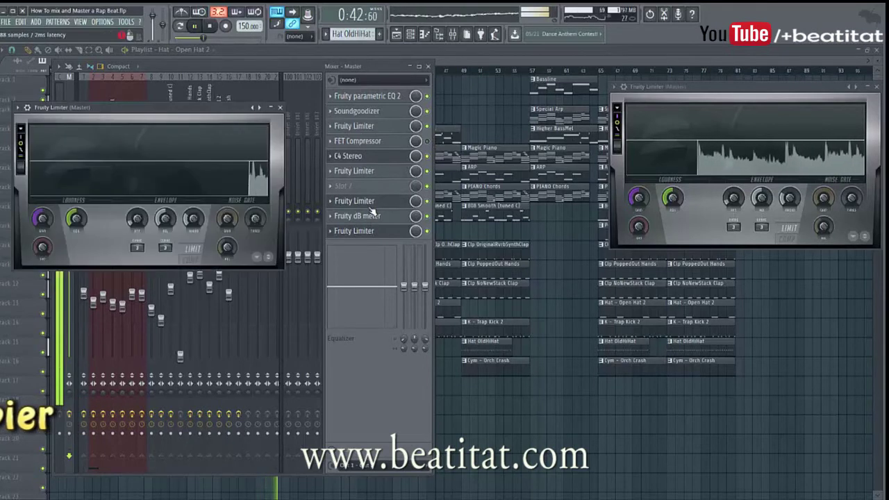
pyautogui.click(433, 144)
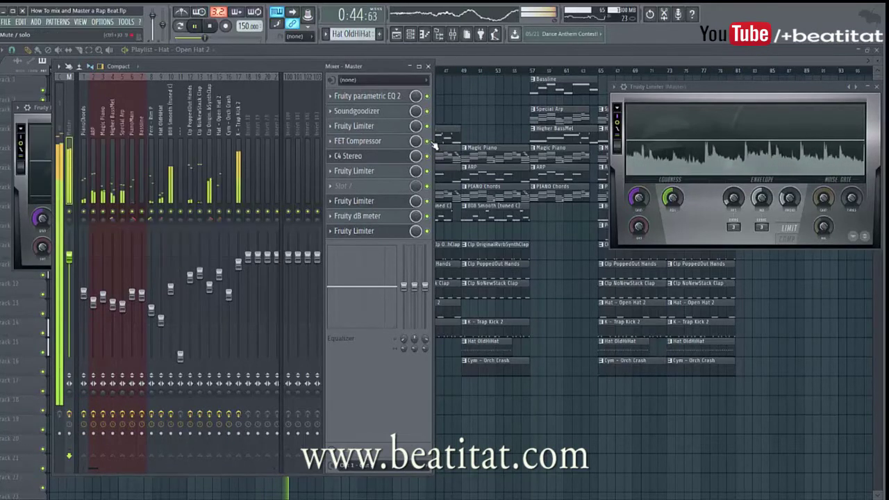
# Step: Open the Master's FET Compressor, set Parallel Inject to 0.610 and close its window
pyautogui.click(375, 141)
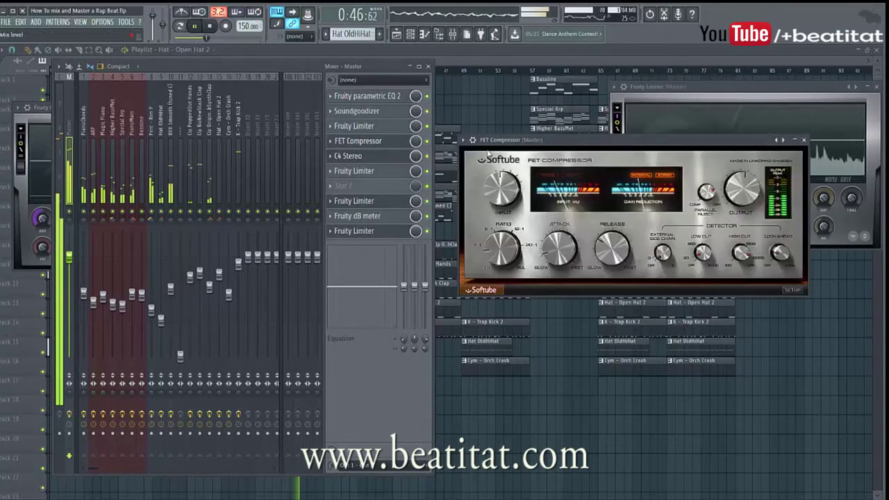
pyautogui.moveTo(730, 202); pyautogui.dragTo(732, 199)
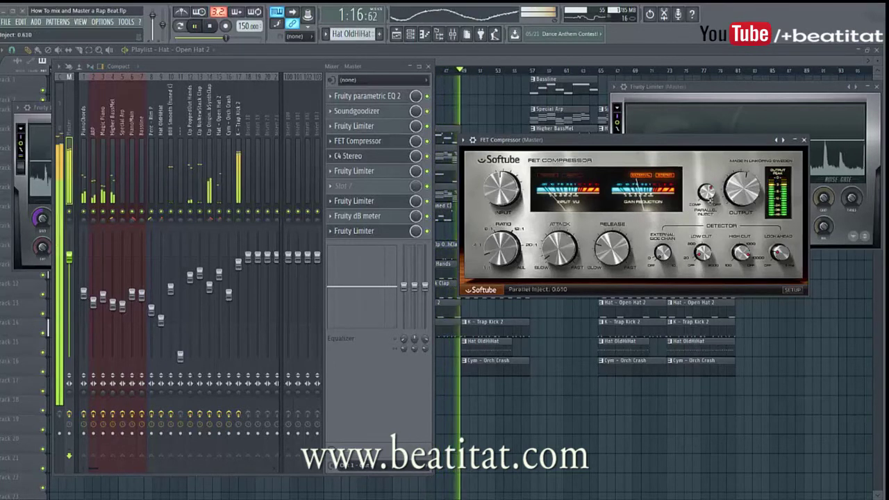
pyautogui.click(803, 140)
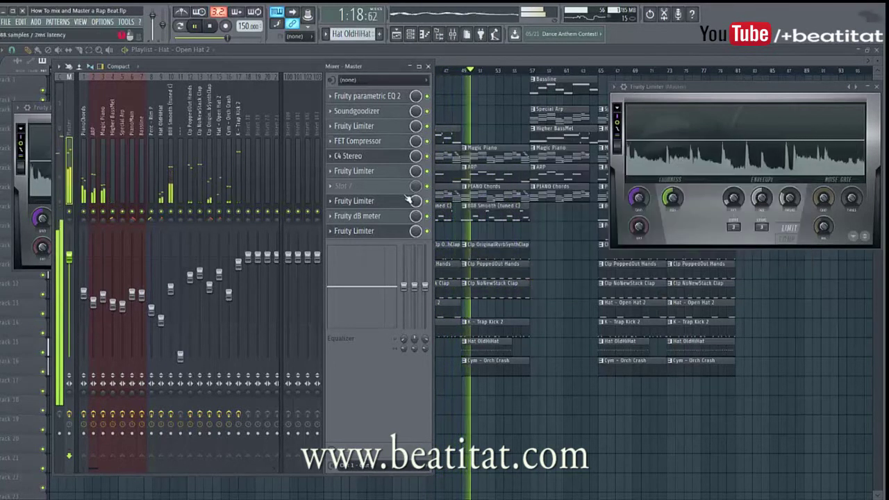
# Step: Compare the waveforms in the Master's slot 8 and slot 10 limiters during playback and stop the song
pyautogui.click(404, 201)
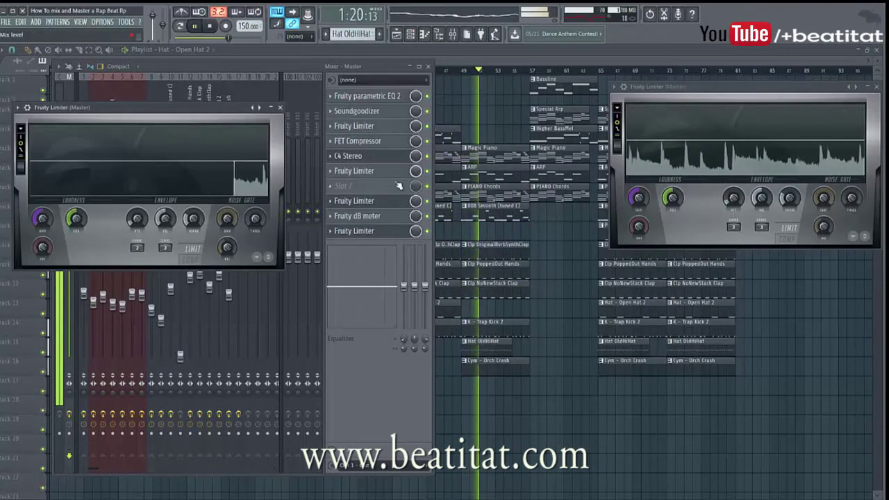
pyautogui.click(353, 234)
pyautogui.click(352, 234)
pyautogui.press('space')
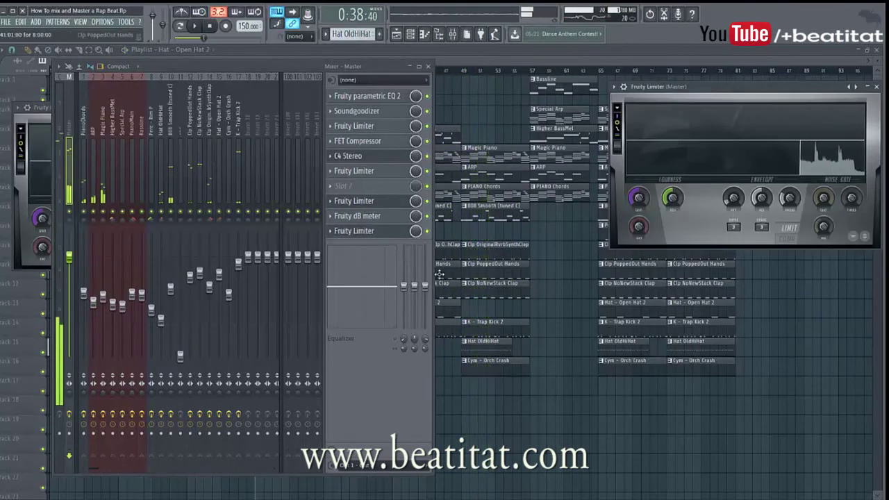
# Step: Close and reopen the Master's slot 10 Fruity Limiter and rename it LEVEL
pyautogui.click(876, 86)
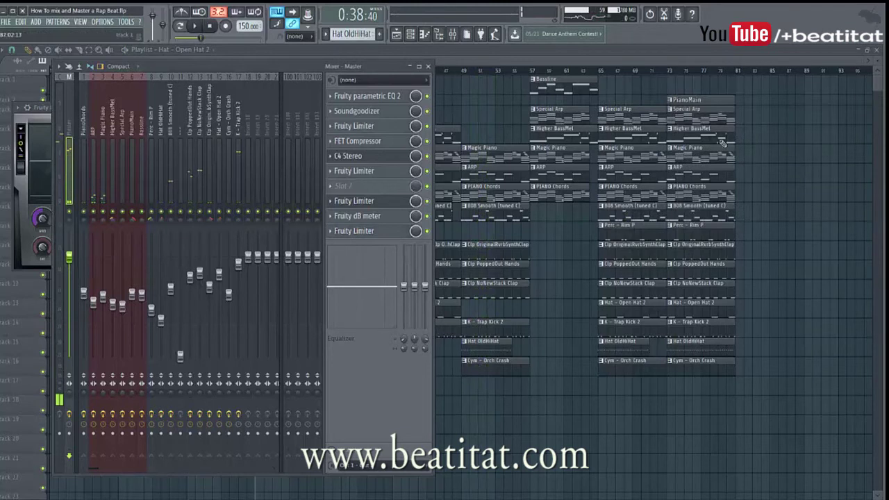
pyautogui.click(390, 234)
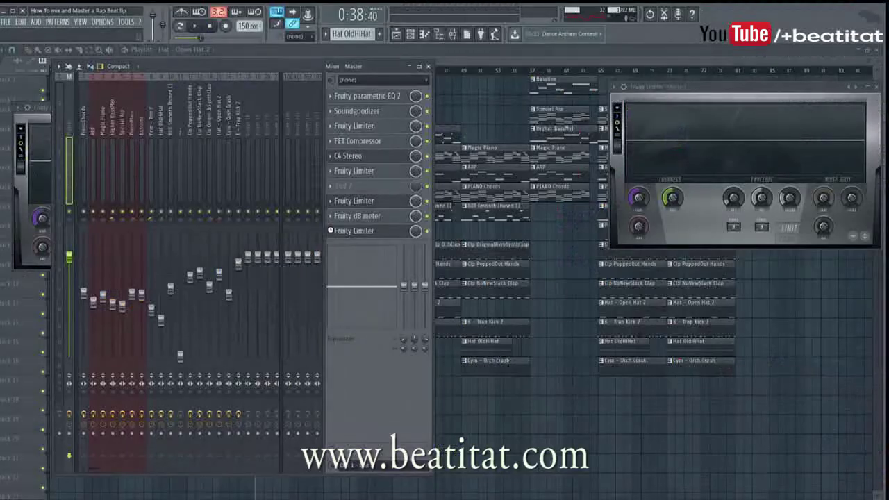
pyautogui.click(331, 231)
pyautogui.press('F2')
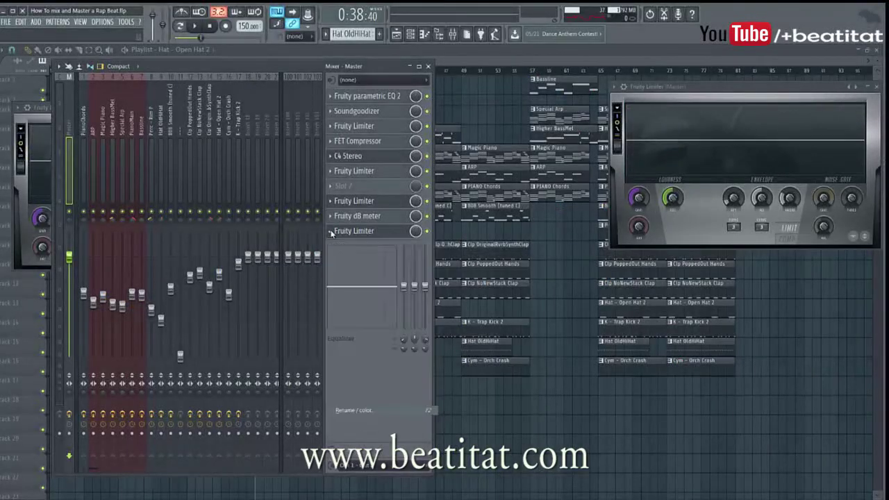
pyautogui.write('LEVEL')
pyautogui.press('Return')
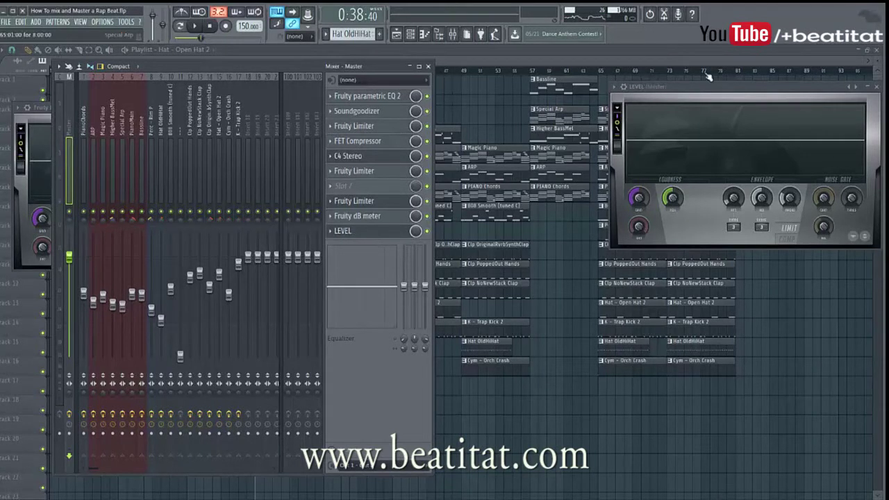
# Step: Check the Master's slot 8 Fruity Limiter with playback running and move the plugin up to slot 7
pyautogui.click(389, 204)
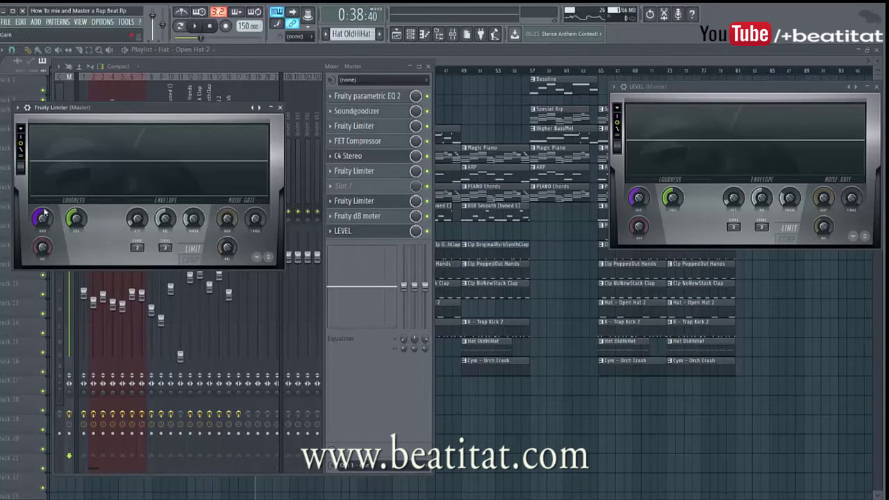
pyautogui.press('space')
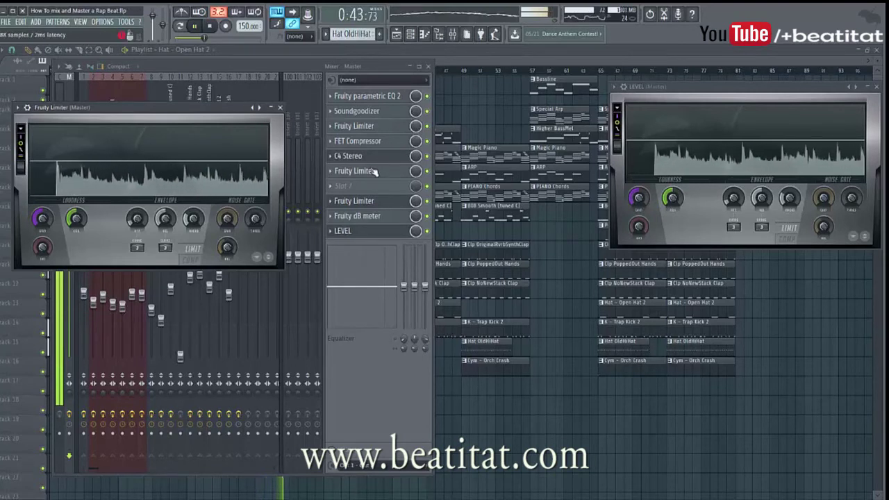
pyautogui.click(352, 201)
pyautogui.rightClick(352, 201)
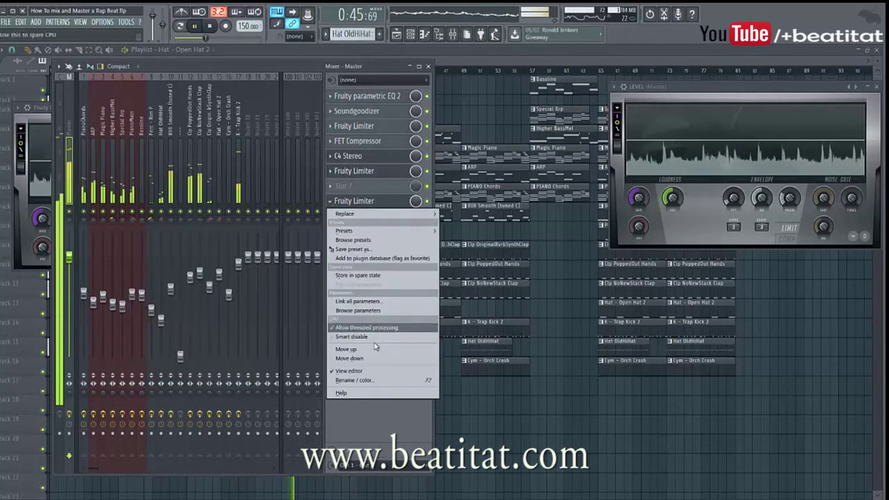
pyautogui.click(362, 349)
# Step: Open the Master's slot 7 Fruity Limiter, switch it to its compressor settings and close its window
pyautogui.click(353, 186)
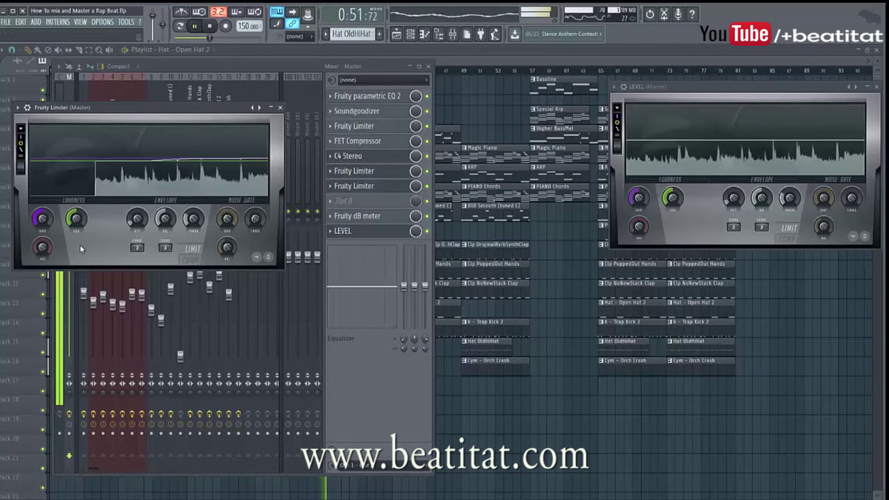
pyautogui.click(191, 259)
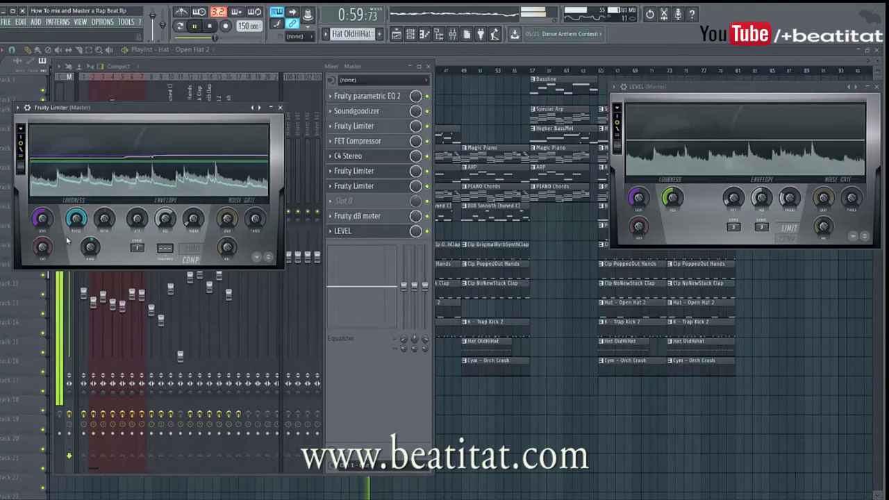
pyautogui.click(279, 108)
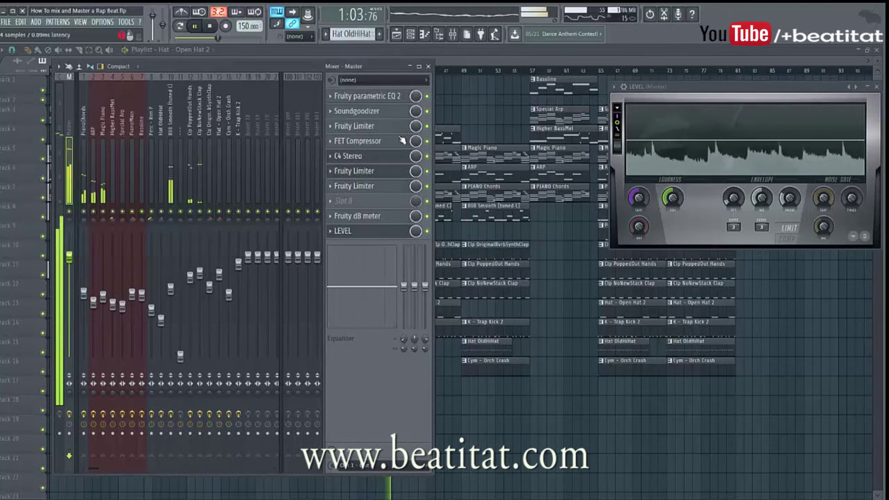
# Step: In K - Trap Kick 2's Fruity parametric EQ 2, shift band 7 slightly lower in frequency and move band 2 to about 71 Hz
pyautogui.click(240, 202)
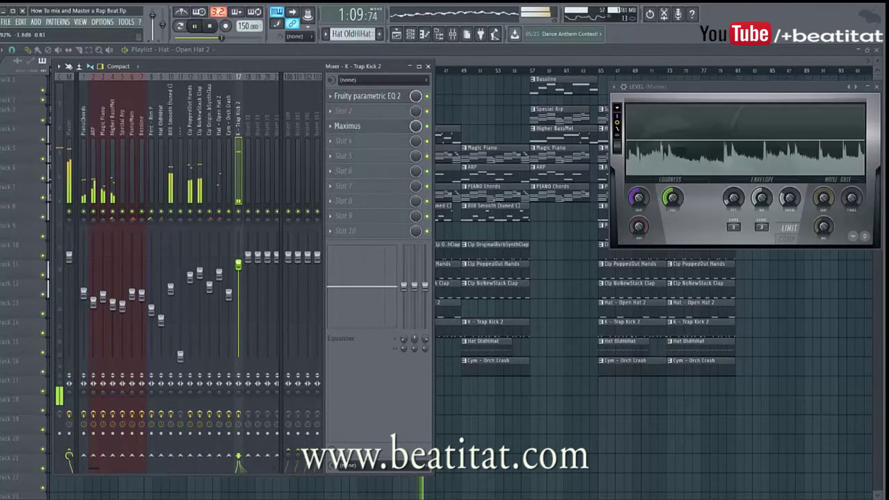
pyautogui.click(366, 96)
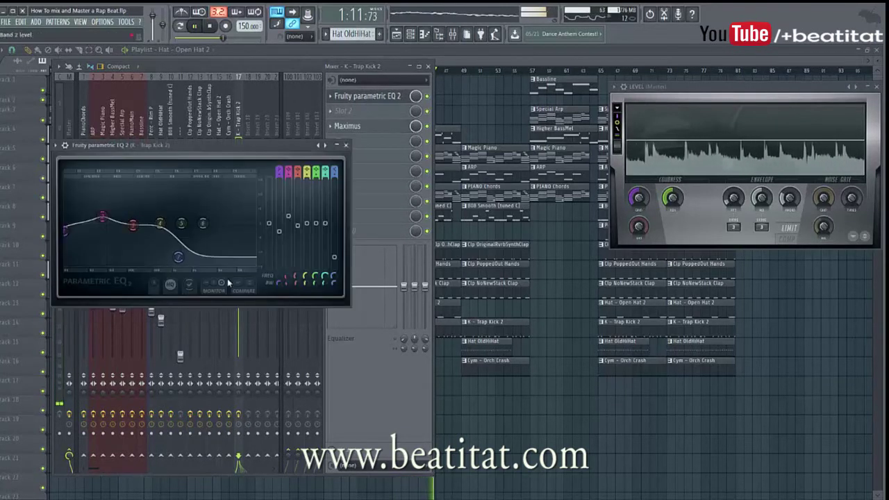
pyautogui.moveTo(178, 256); pyautogui.dragTo(172, 258)
pyautogui.moveTo(133, 225); pyautogui.dragTo(99, 216)
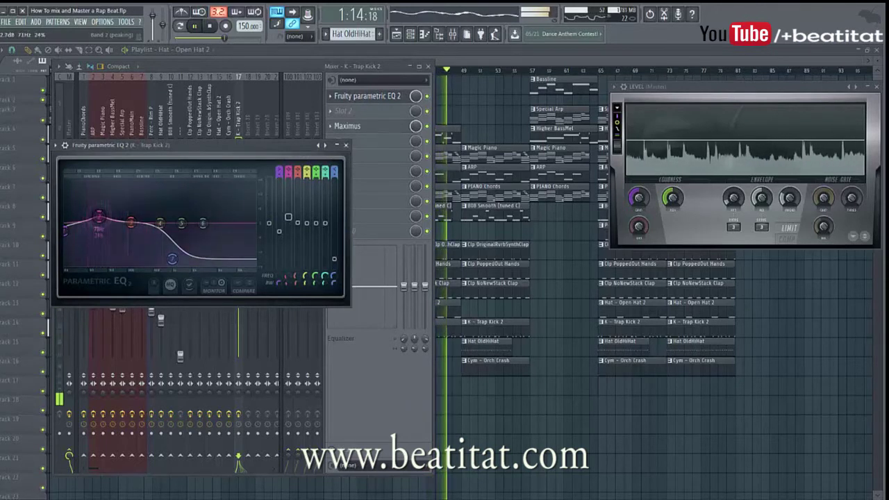
pyautogui.click(347, 145)
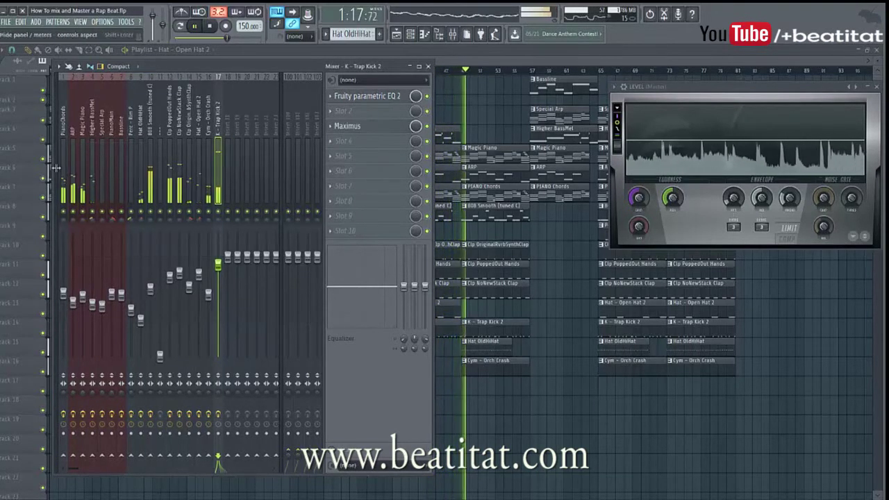
# Step: Check the ARP and Magic Piano mixer tracks and reopen the slot 7 Fruity Limiter on the Master
pyautogui.click(69, 173)
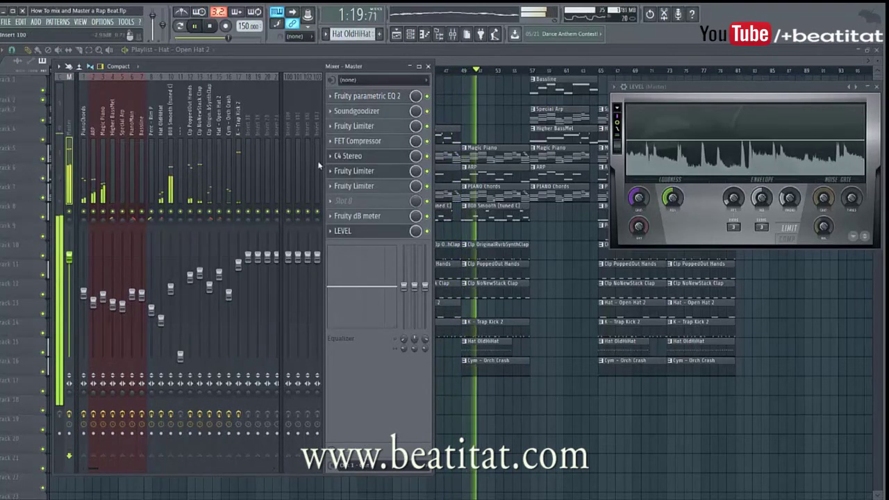
pyautogui.click(100, 197)
pyautogui.click(93, 189)
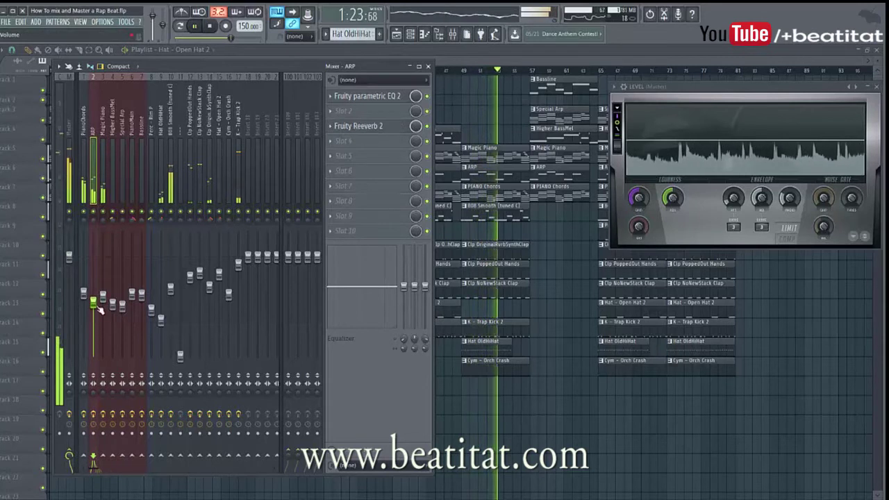
pyautogui.click(103, 188)
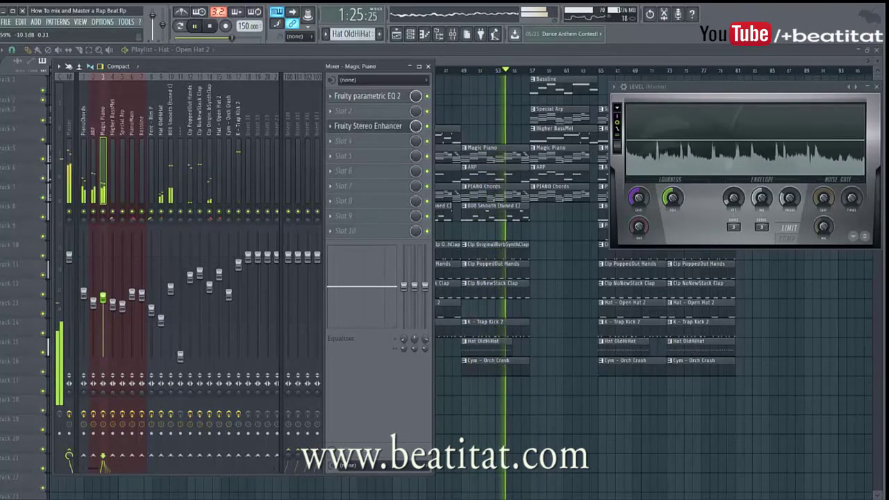
pyautogui.click(70, 167)
pyautogui.click(373, 186)
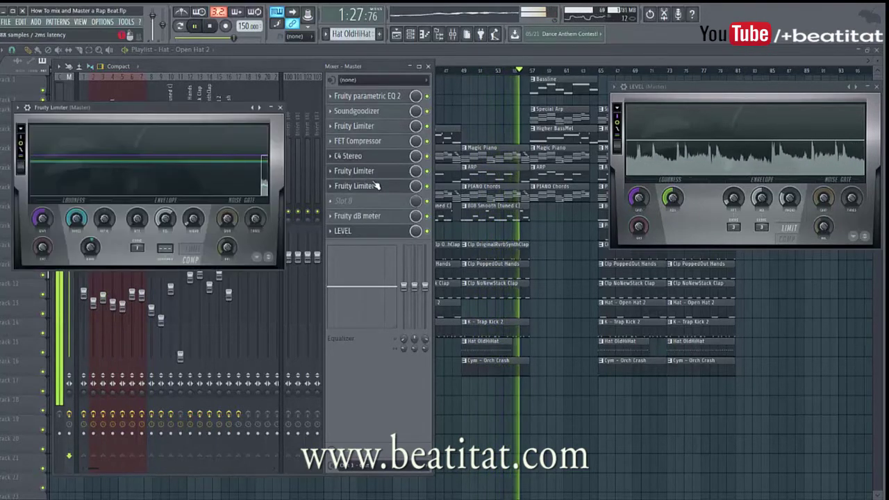
# Step: Close the slot 7 Fruity Limiter window and check the Bassline, Clp PoppedOut Hands, Clp NoNewStack Clap, ARP and Master mixer tracks during playback
pyautogui.click(281, 108)
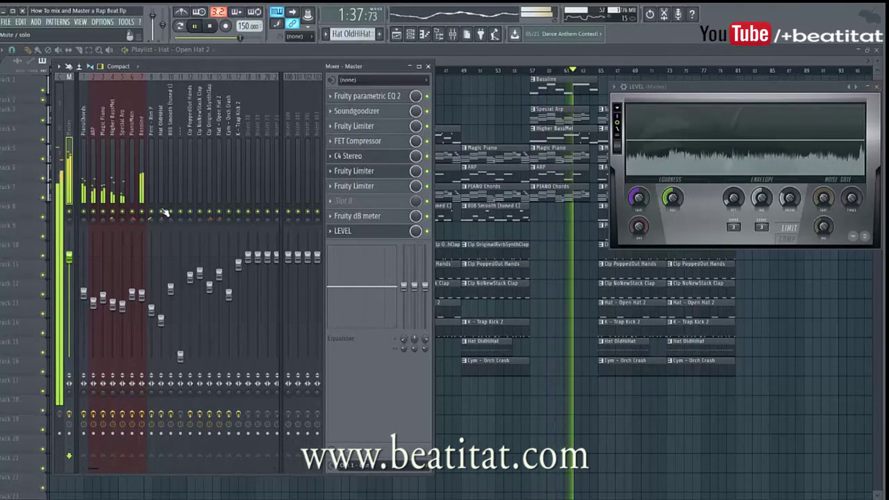
pyautogui.click(146, 194)
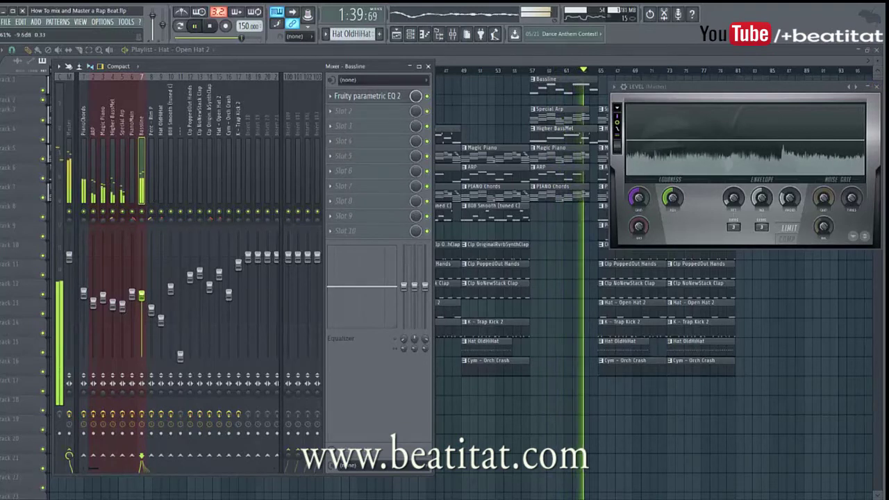
pyautogui.click(71, 182)
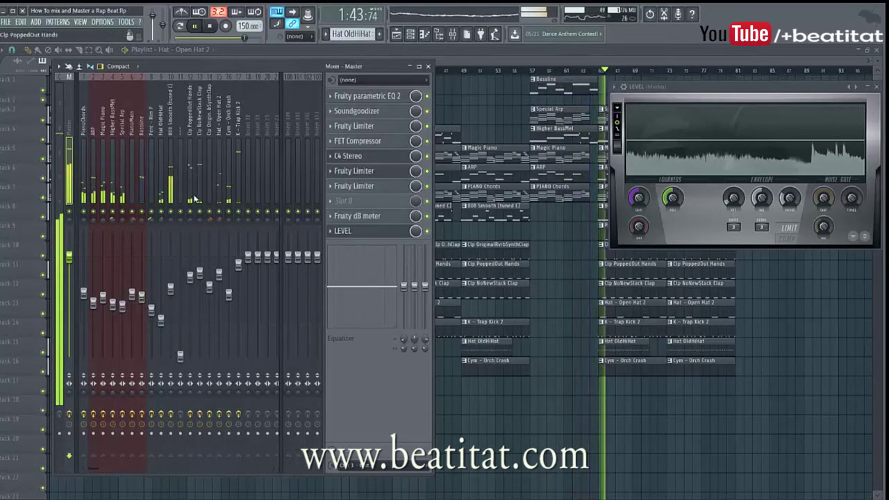
pyautogui.click(196, 168)
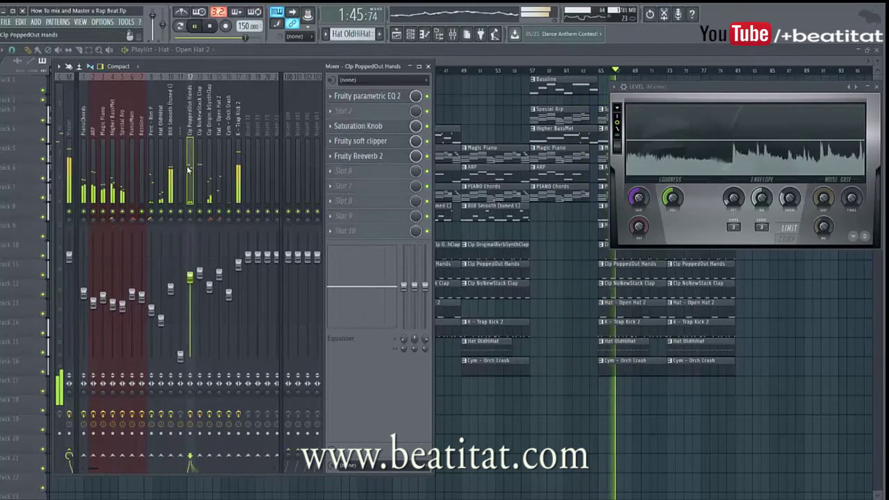
pyautogui.click(200, 171)
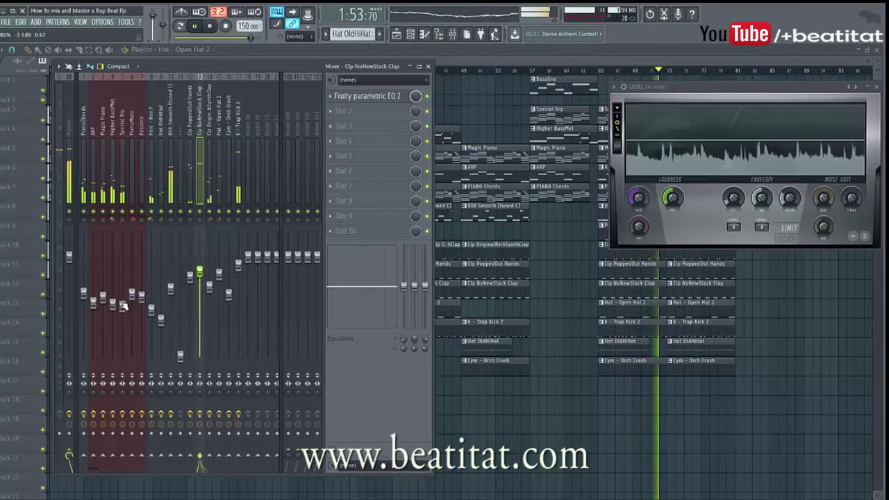
pyautogui.click(93, 196)
pyautogui.click(69, 174)
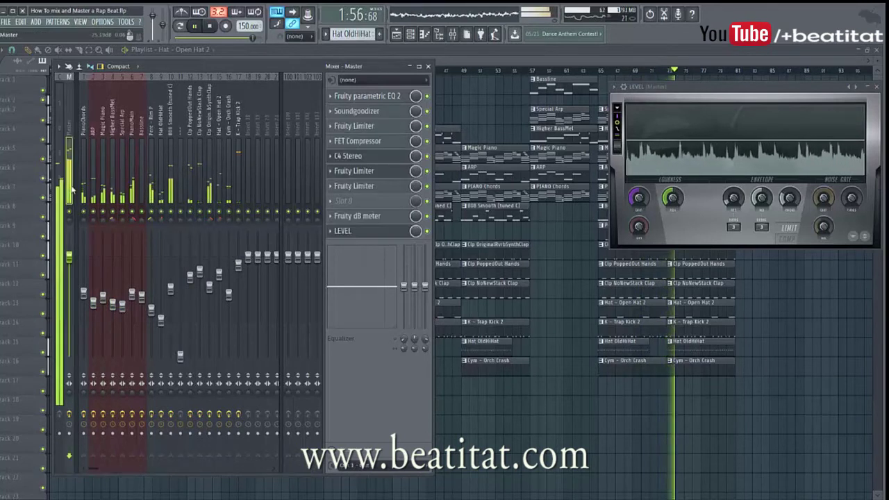
# Step: Check the Master's slot 7 Fruity Limiter and audition the song from bar 25 with the FET Compressor switched in
pyautogui.click(389, 186)
pyautogui.click(389, 187)
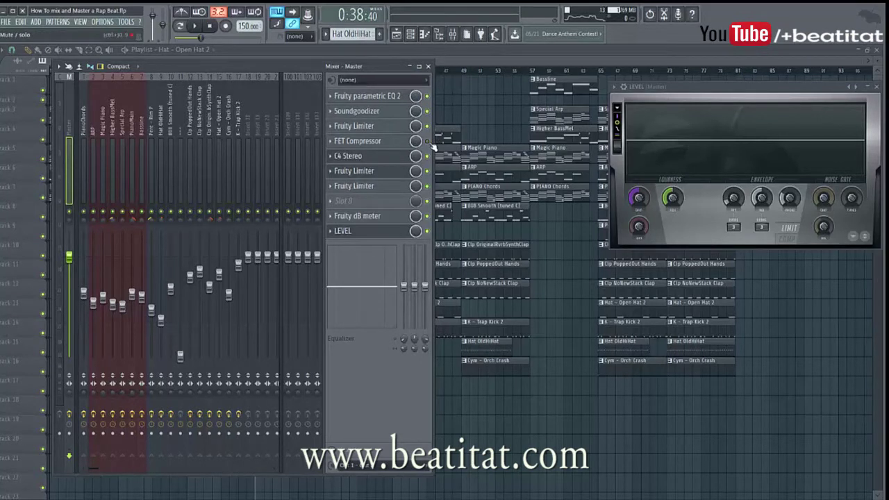
pyautogui.press('space')
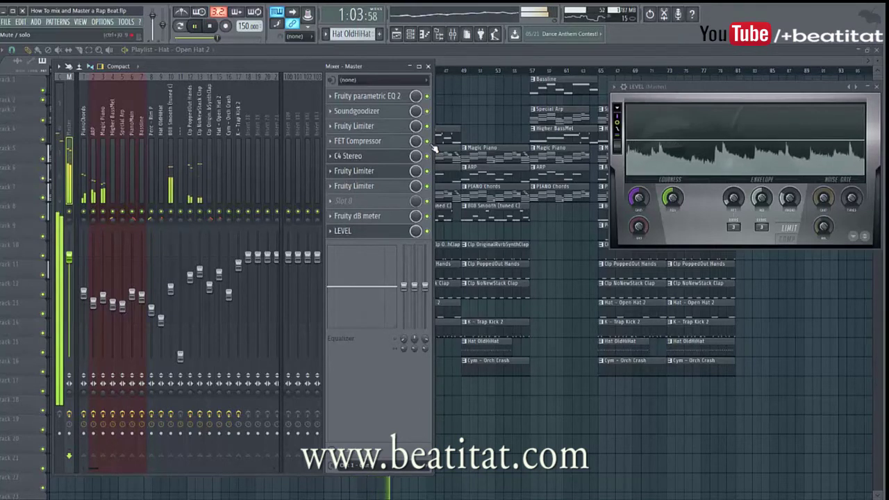
pyautogui.click(210, 26)
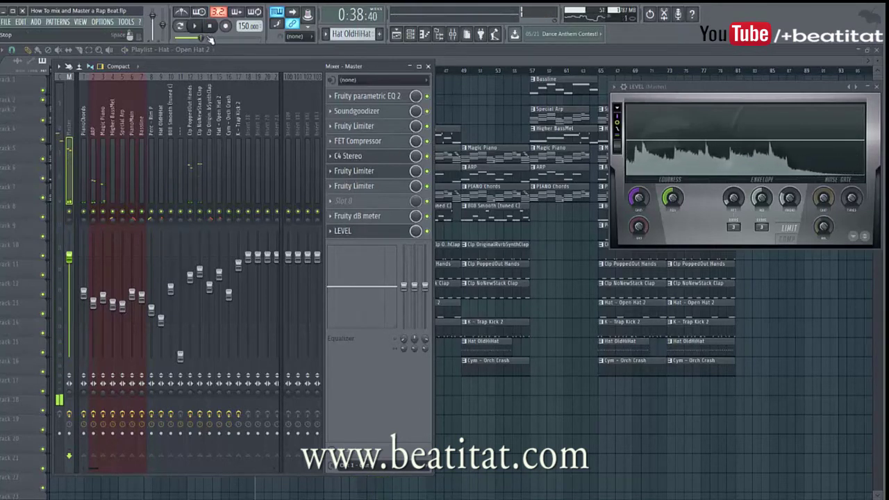
# Step: Close the LEVEL limiter window and open the Master's Fruity dB meter
pyautogui.click(869, 87)
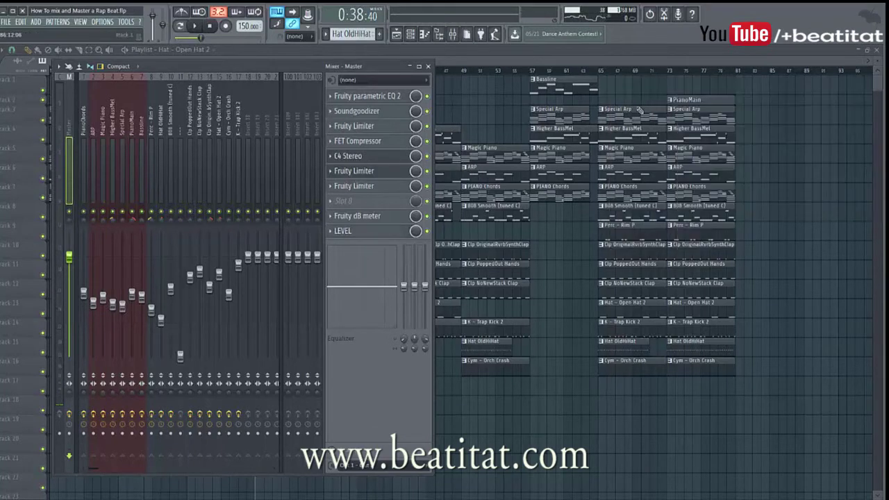
pyautogui.click(378, 49)
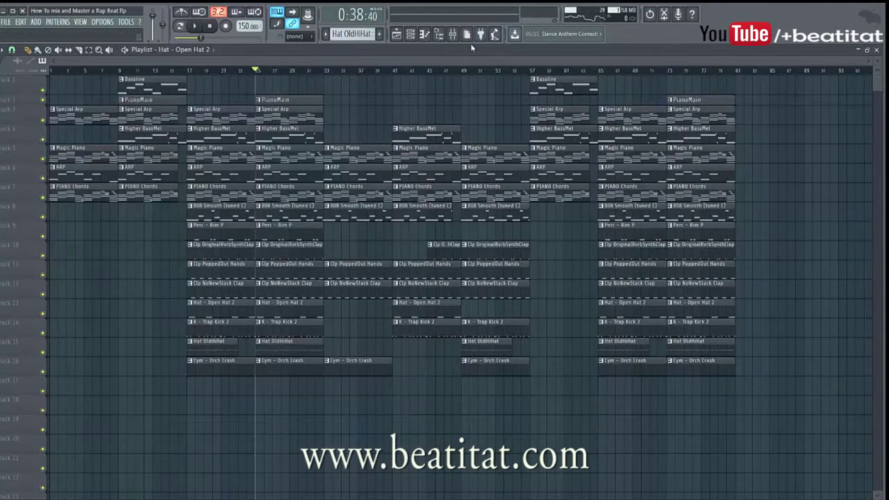
pyautogui.click(452, 34)
pyautogui.click(411, 217)
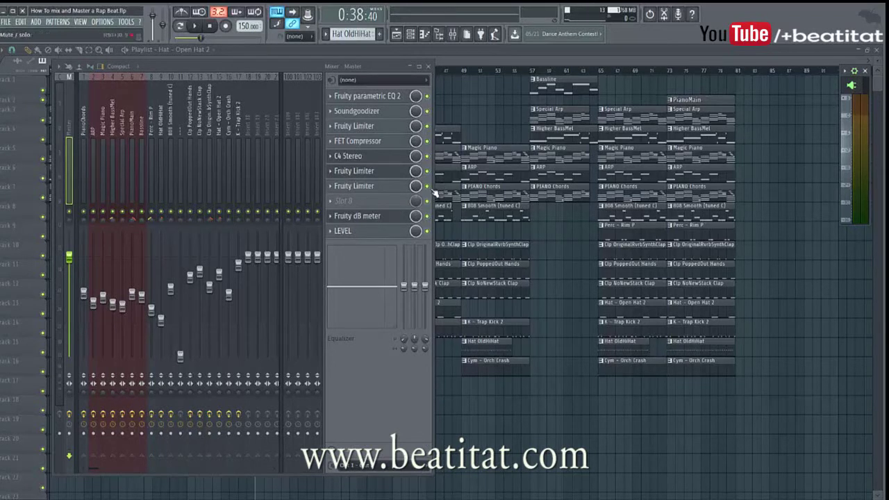
# Step: Compare the Master's level on the dB meter by playing the song with effect slots 1 to 7 bypassed and again with them enabled
pyautogui.moveTo(431, 178); pyautogui.dragTo(430, 95)
pyautogui.press('space')
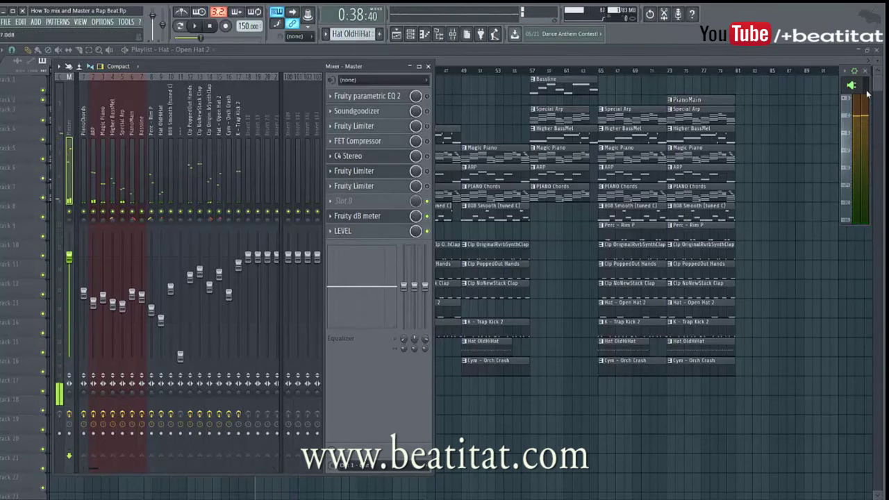
pyautogui.click(427, 97)
pyautogui.click(427, 111)
pyautogui.click(427, 126)
pyautogui.click(427, 157)
pyautogui.click(427, 141)
pyautogui.click(427, 171)
pyautogui.press('space')
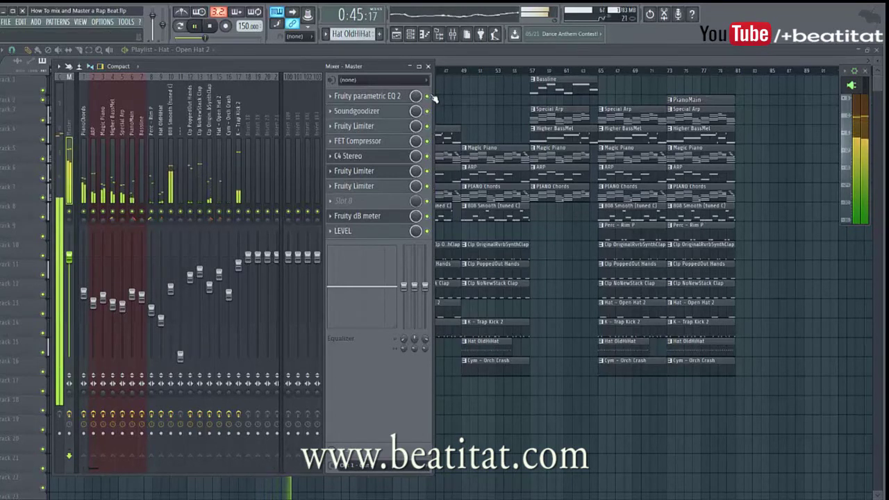
# Step: Close the open windows and select the song's playlist time range from bar 1 to bar 33
pyautogui.press('F12')
pyautogui.click(119, 72)
pyautogui.moveTo(119, 73); pyautogui.dragTo(326, 73)
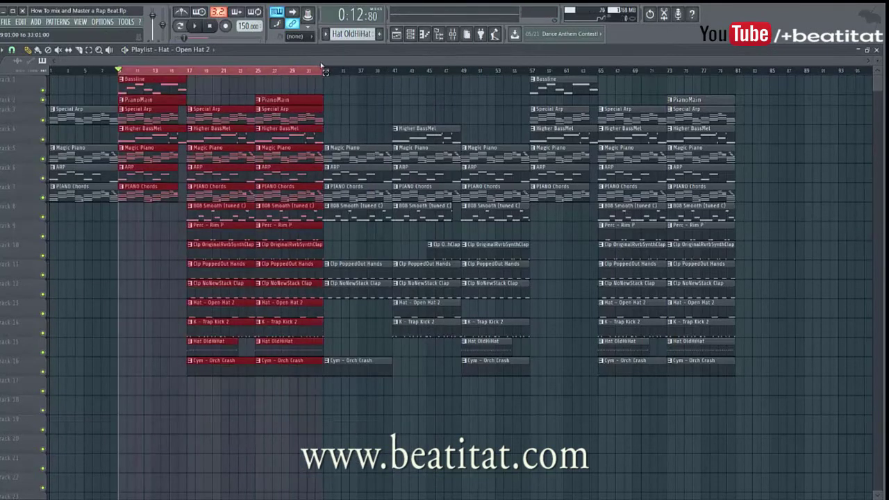
pyautogui.click(327, 73)
pyautogui.moveTo(325, 72); pyautogui.dragTo(22, 91)
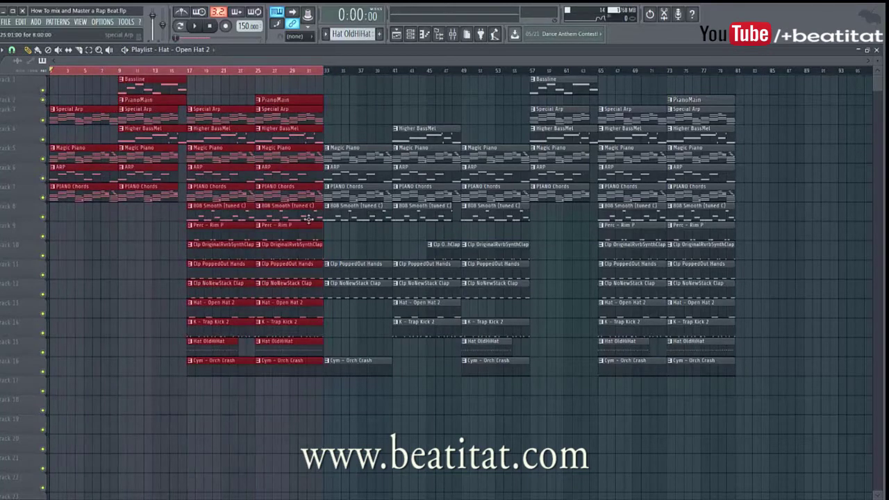
# Step: Reopen the Master's Fruity dB meter and play the selected range with effect slots 1 to 7 bypassed to check the unprocessed level
pyautogui.click(451, 36)
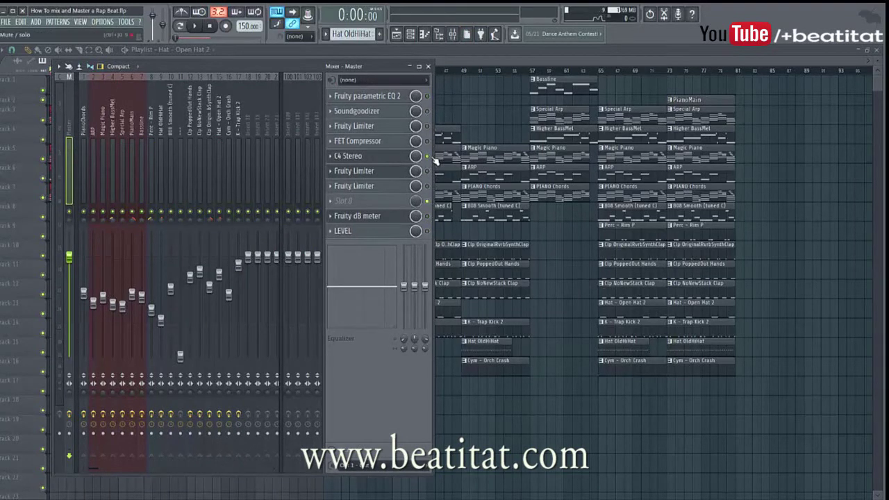
pyautogui.click(379, 218)
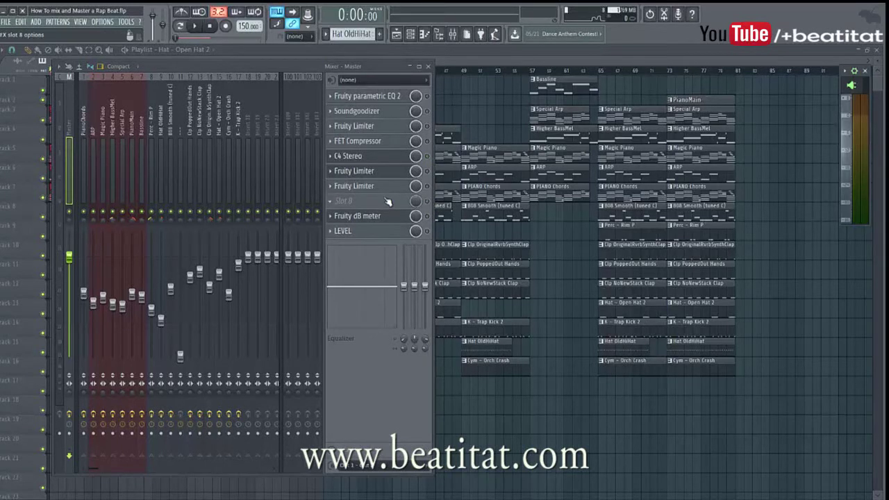
pyautogui.press('space')
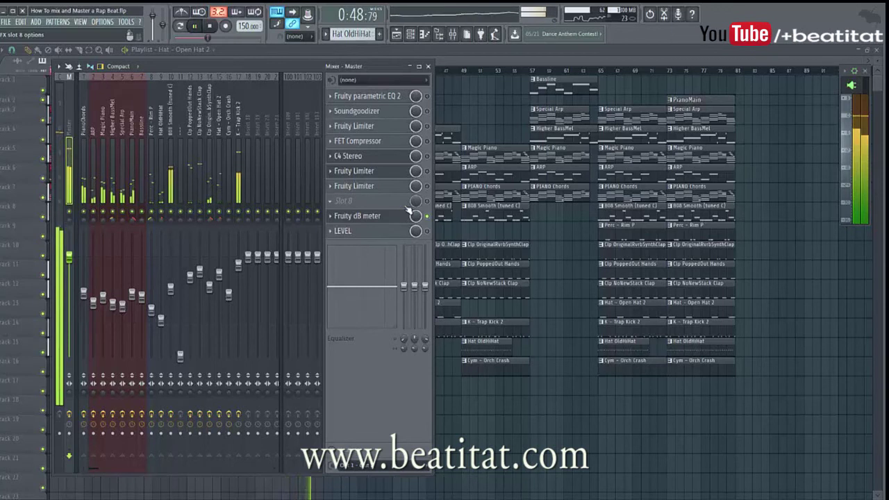
pyautogui.press('space')
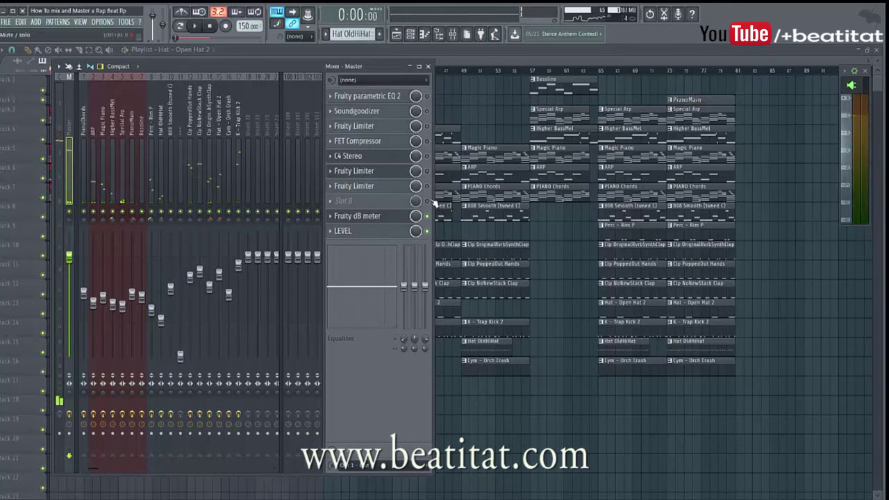
# Step: Re-enable the Master's effects in slots 1 to 7 and play the selected range to check the processed level on the dB meter
pyautogui.click(427, 156)
pyautogui.click(427, 125)
pyautogui.press('space')
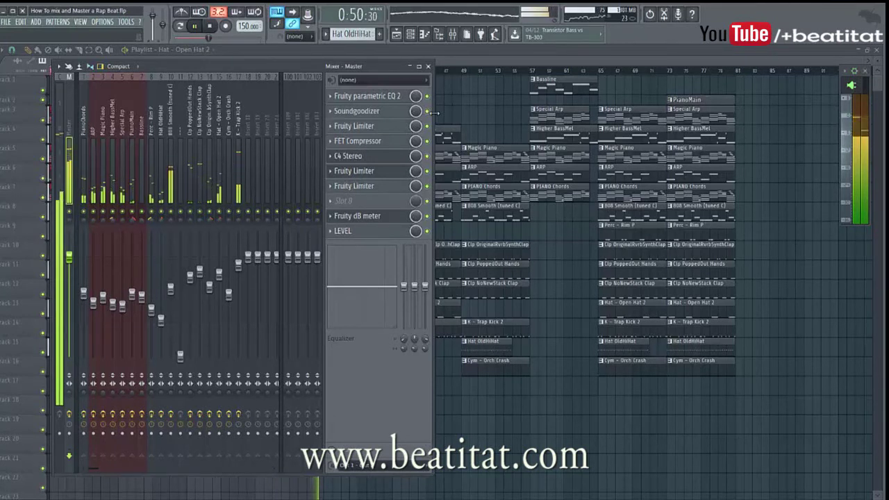
pyautogui.press('space')
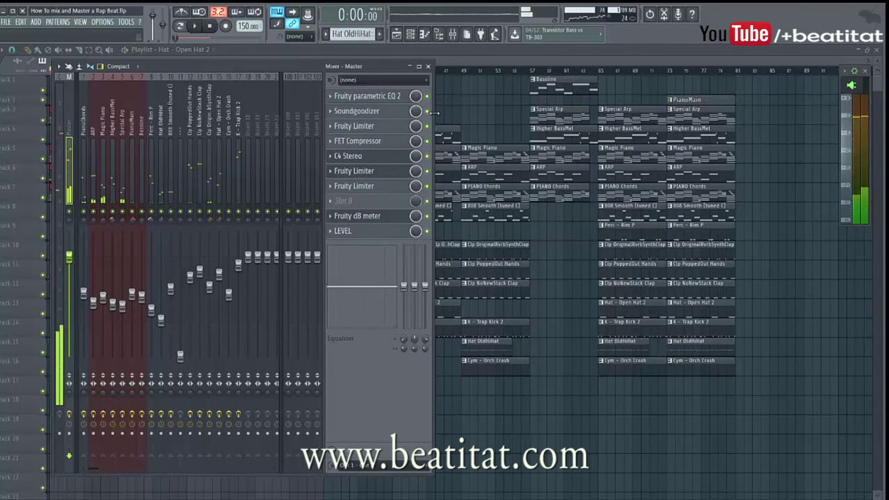